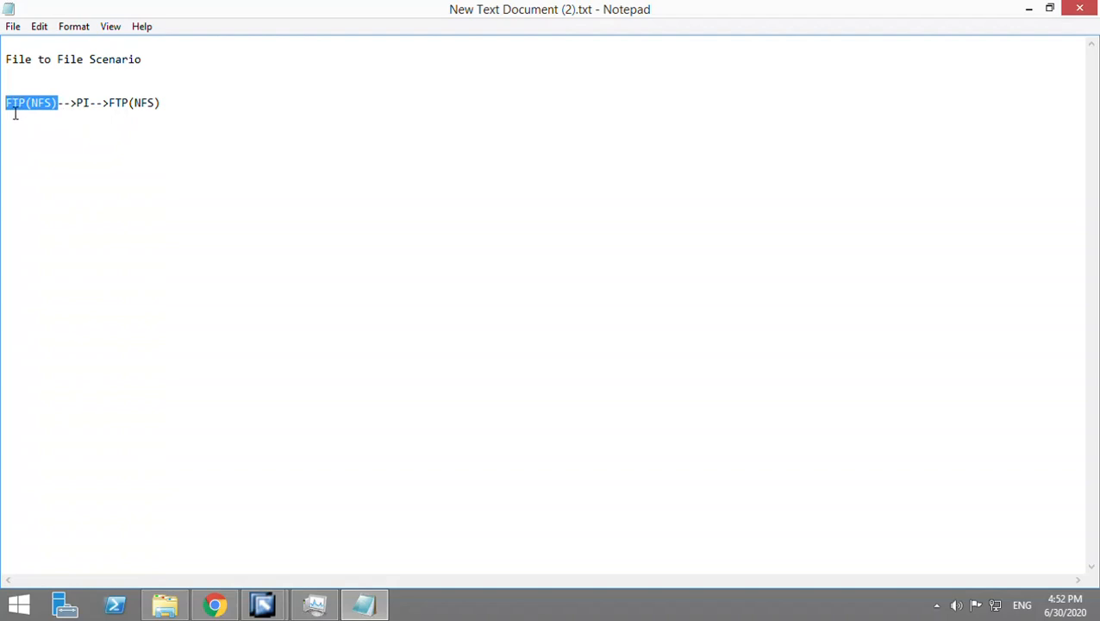
click(16, 113)
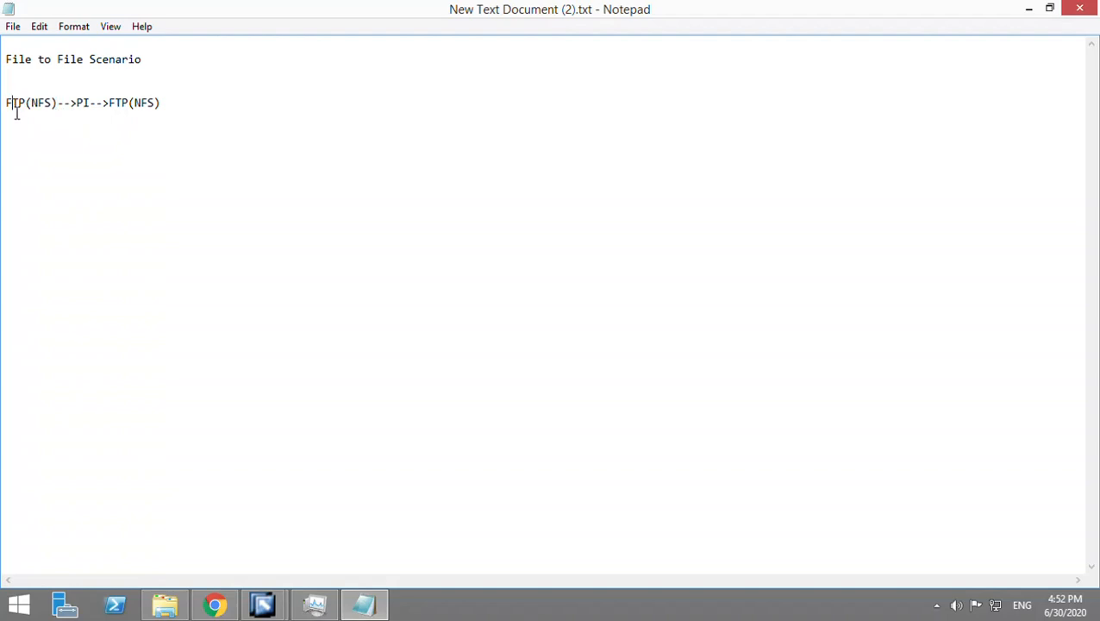
double_click(16, 113)
double_click(121, 113)
Step: Switch to the Integration Builder configuration window and activate the Integration folder through the standard change list
click(273, 609)
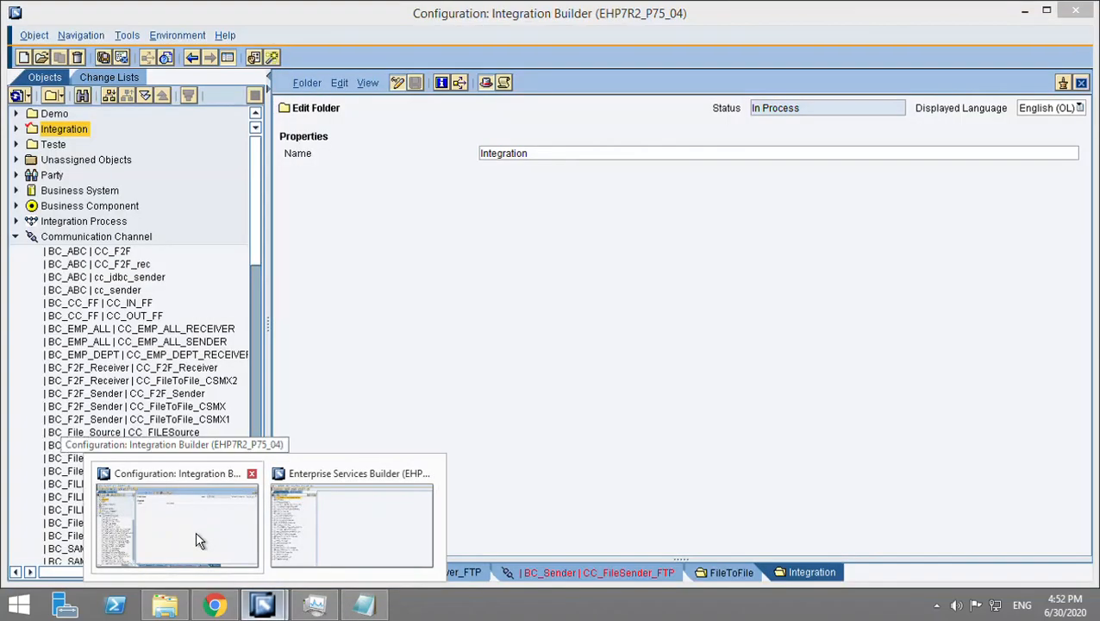
click(195, 530)
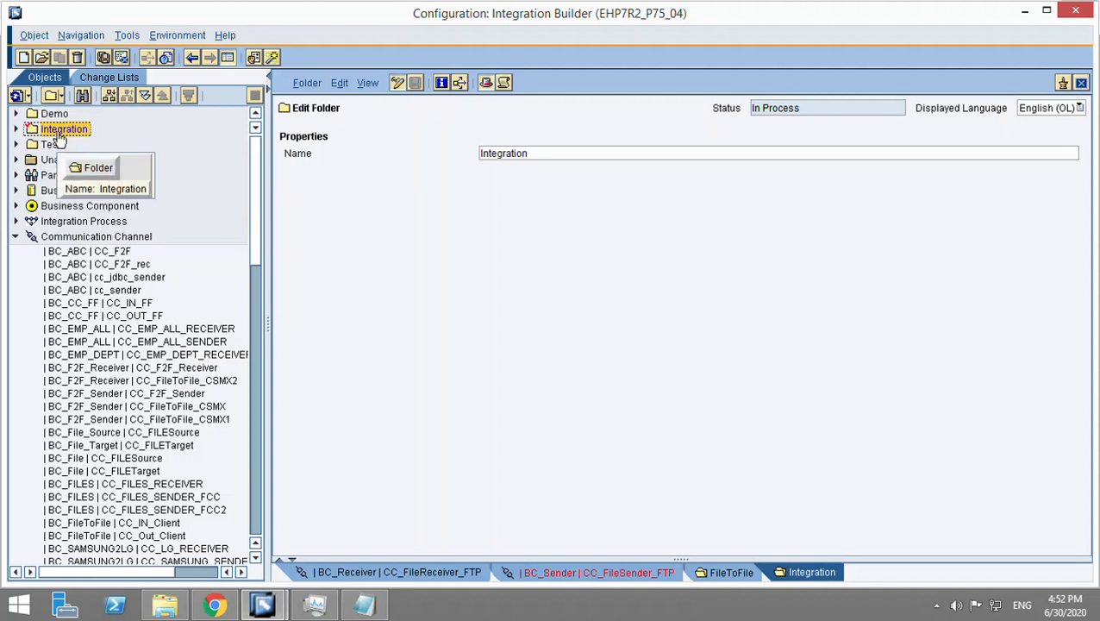
click(560, 154)
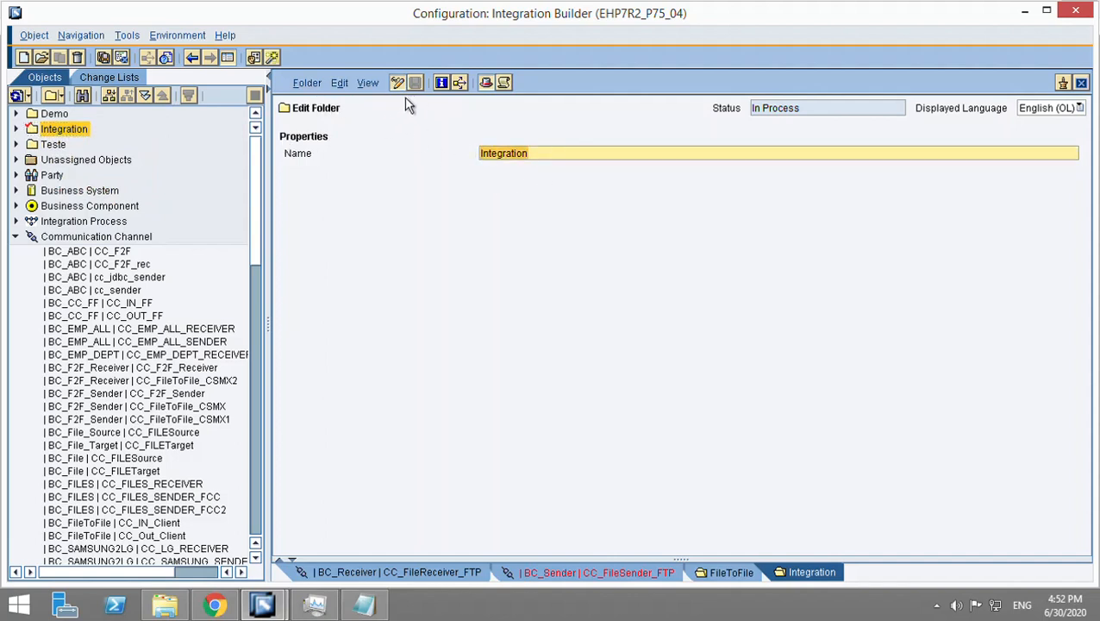
click(309, 84)
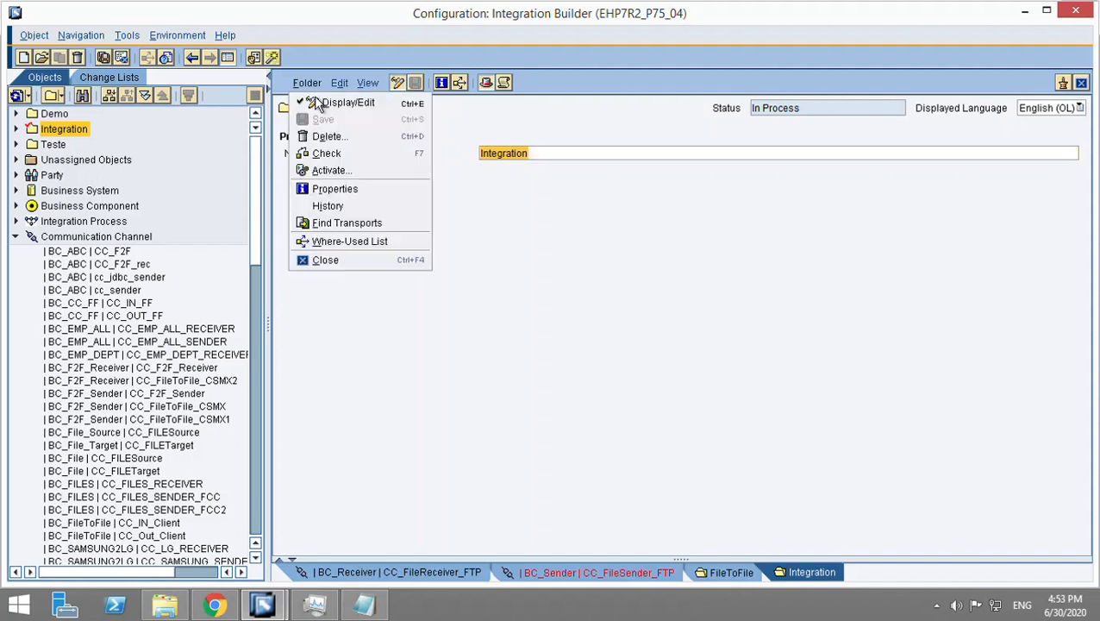
click(337, 176)
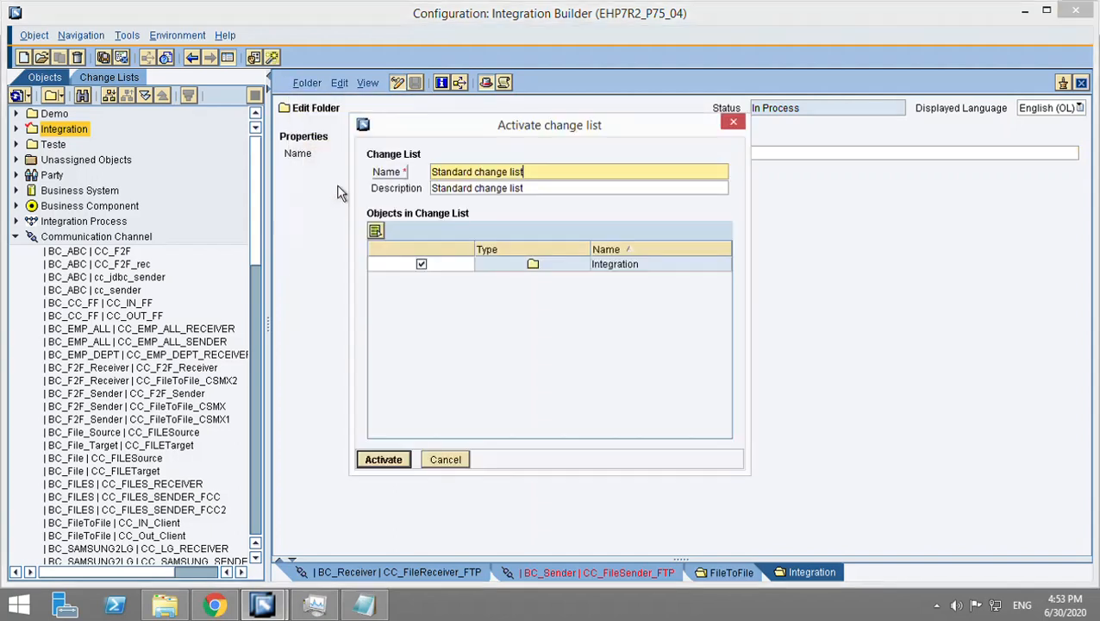
click(399, 469)
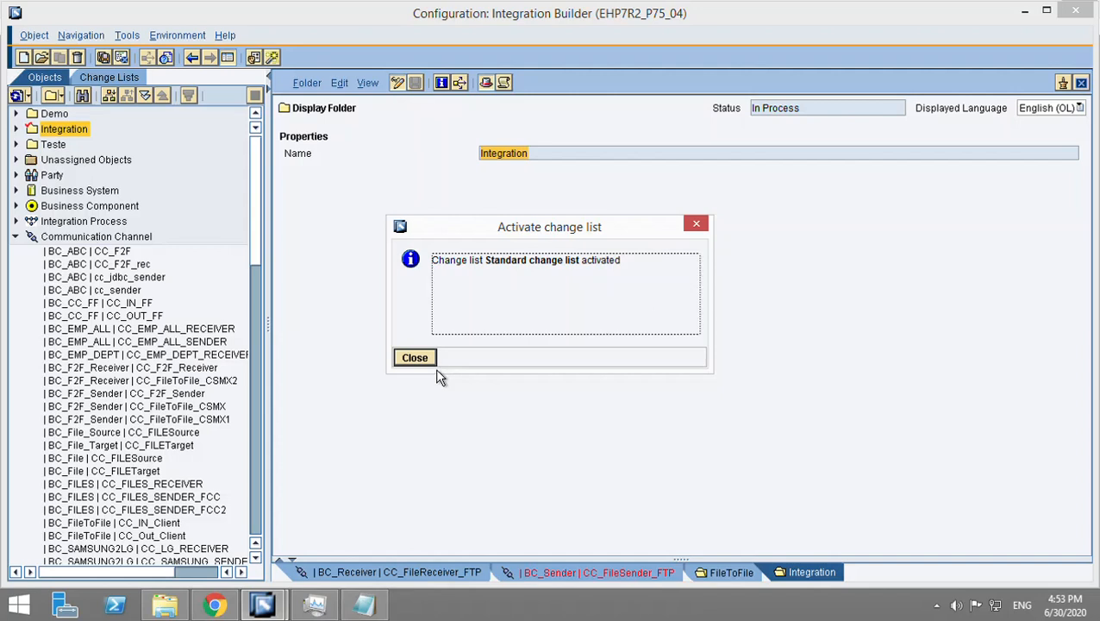
click(414, 358)
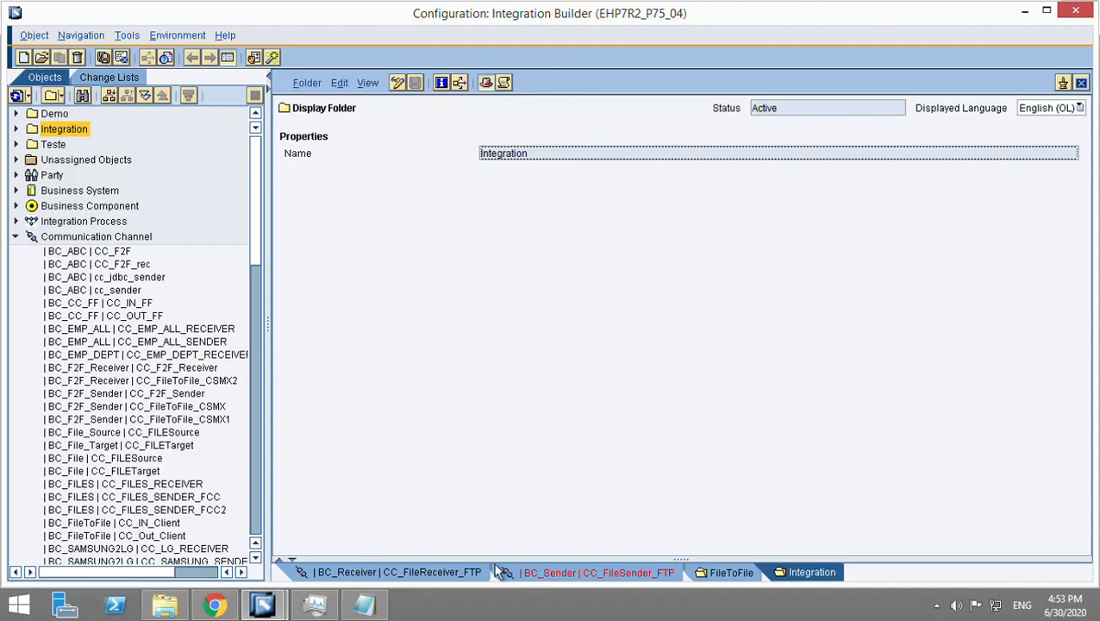
mouse_move(262, 603)
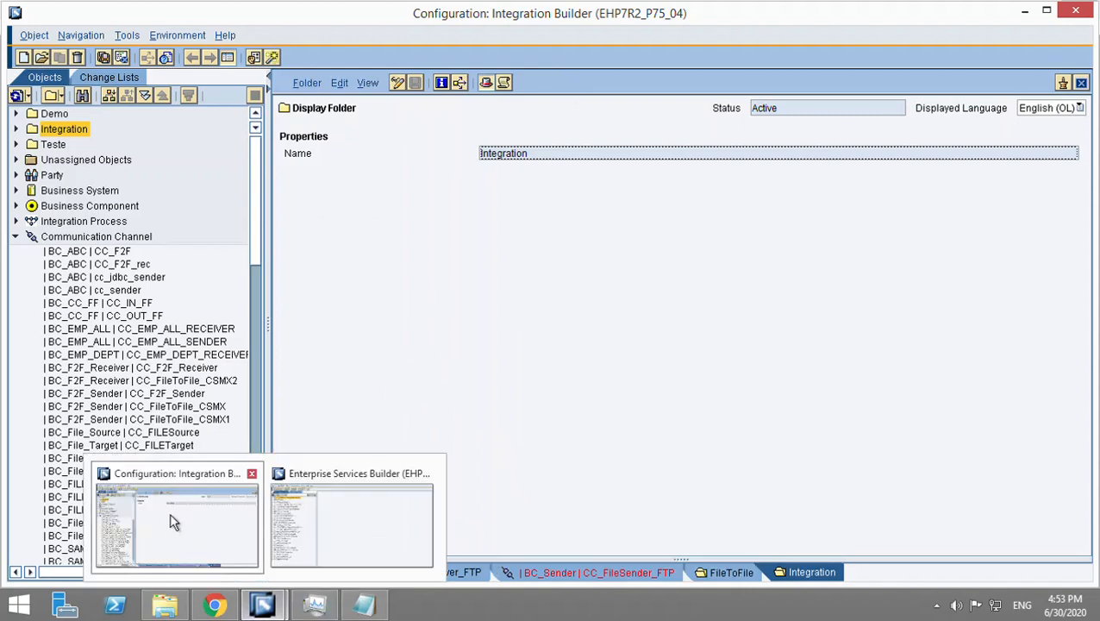
click(366, 523)
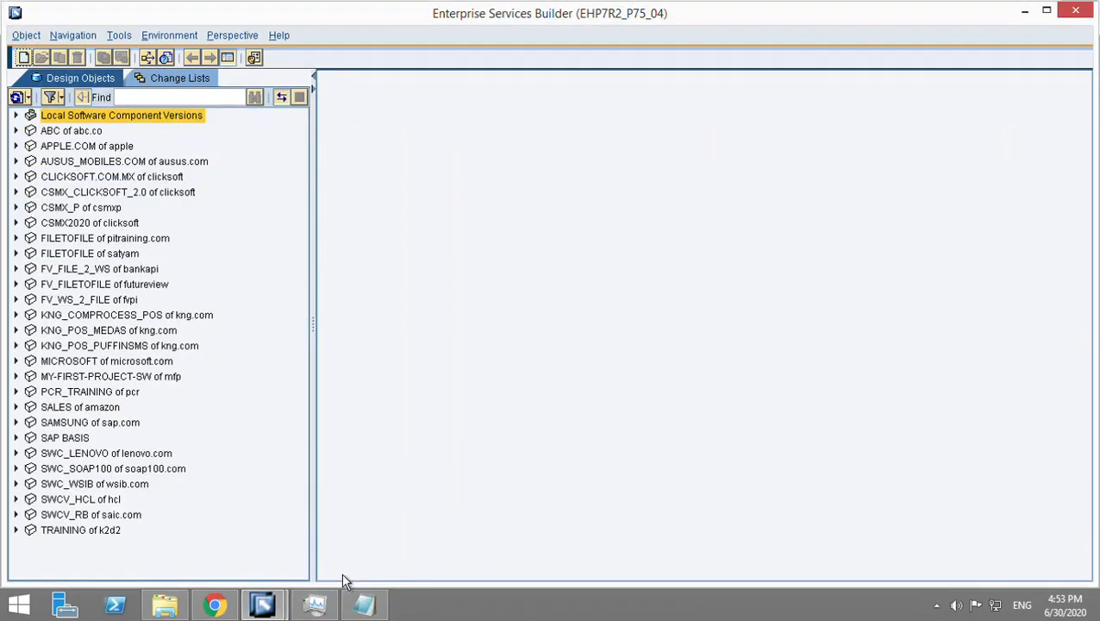
mouse_move(262, 604)
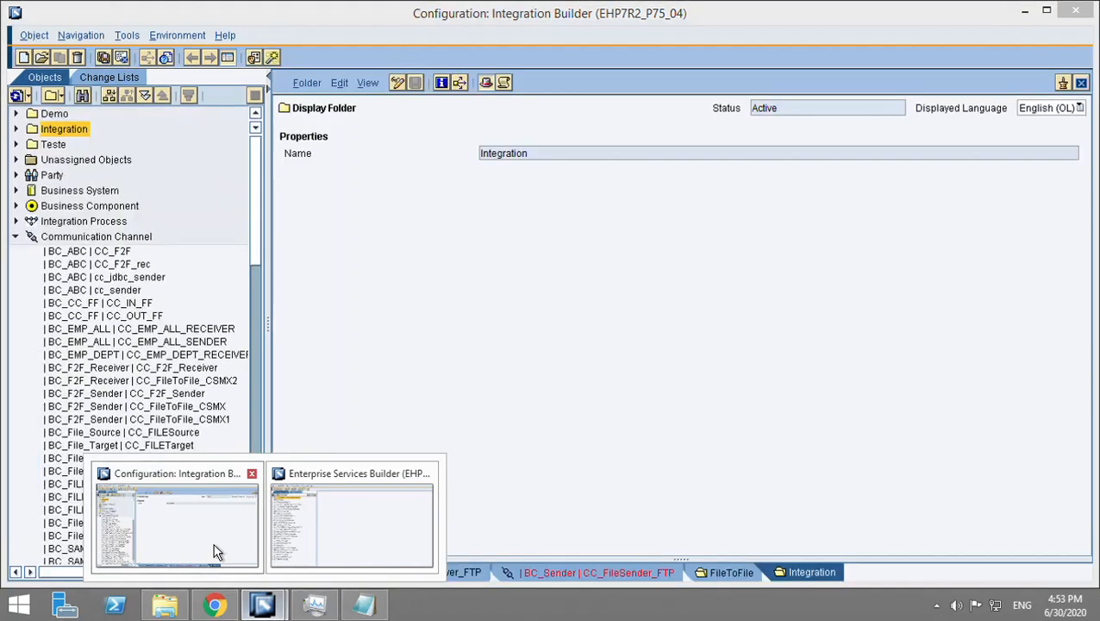
click(215, 552)
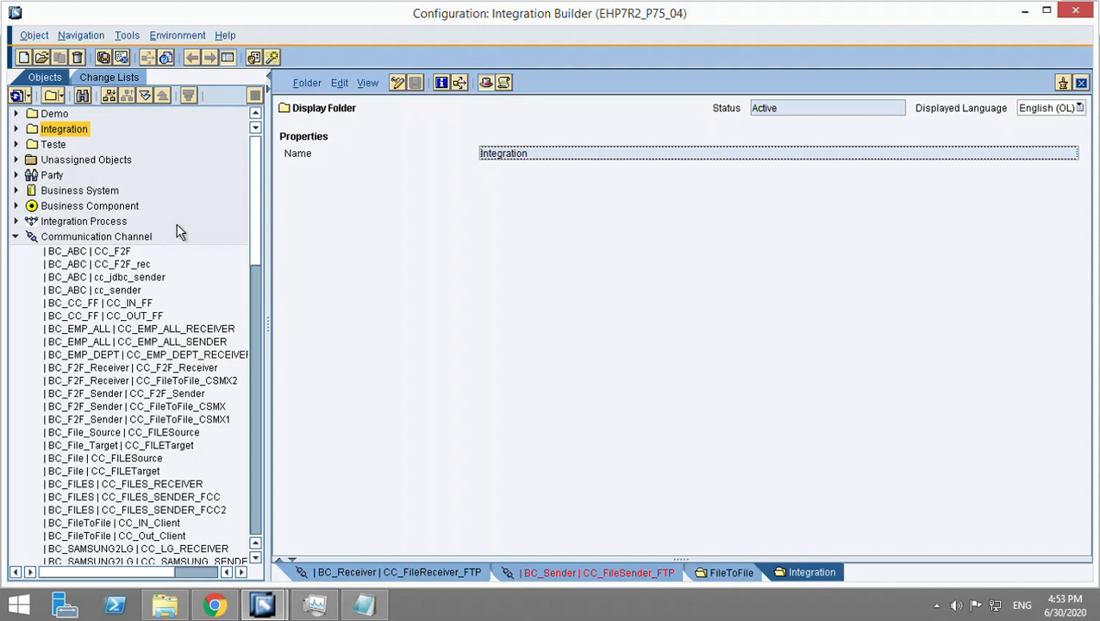
Step: Create a business component named BC_FileSender with the description "Sender Business Component" in the Integration folder
click(30, 142)
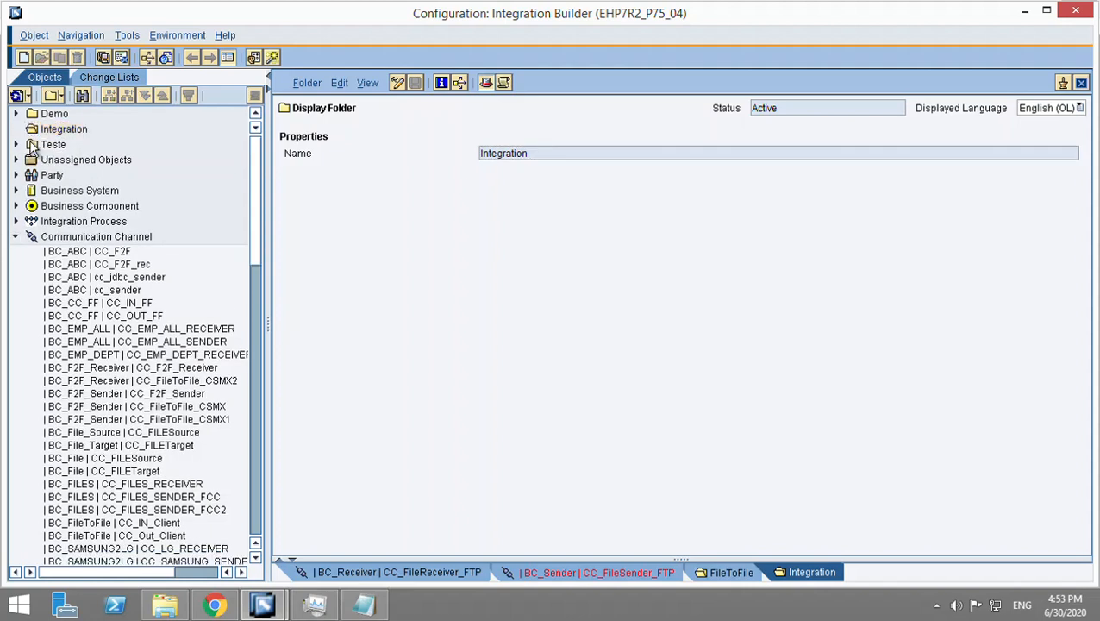
click(49, 132)
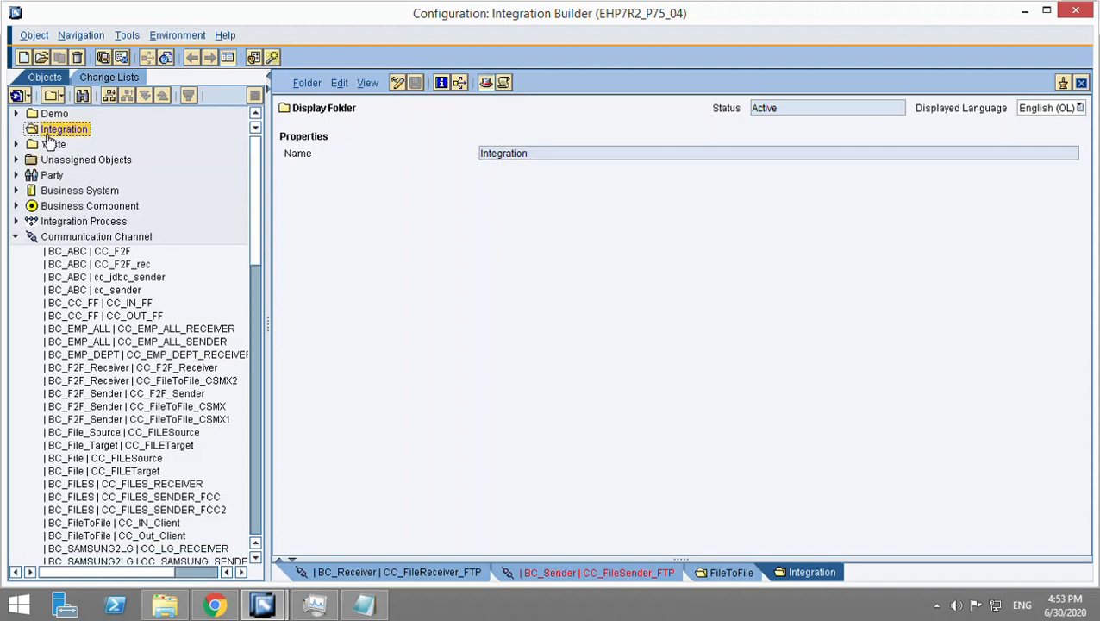
key(ctrl+n)
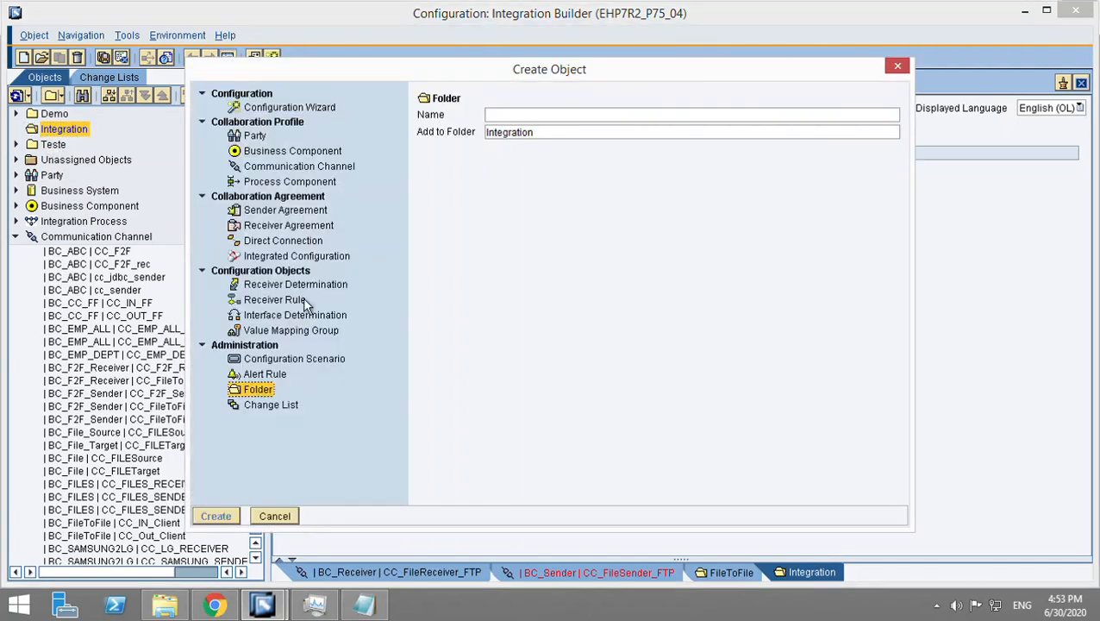
click(293, 167)
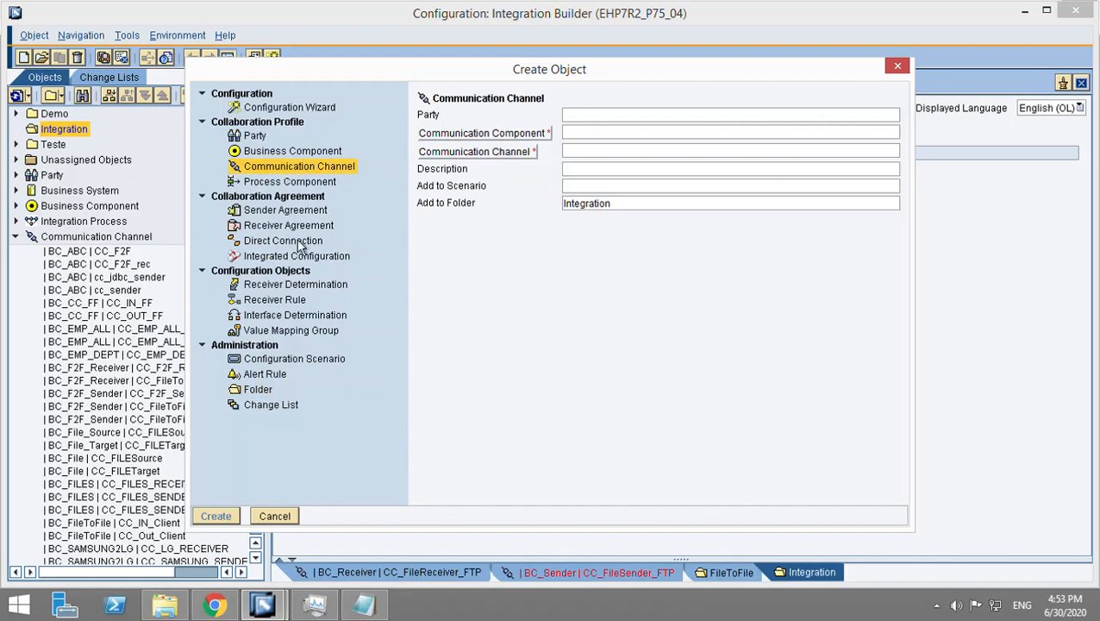
click(308, 153)
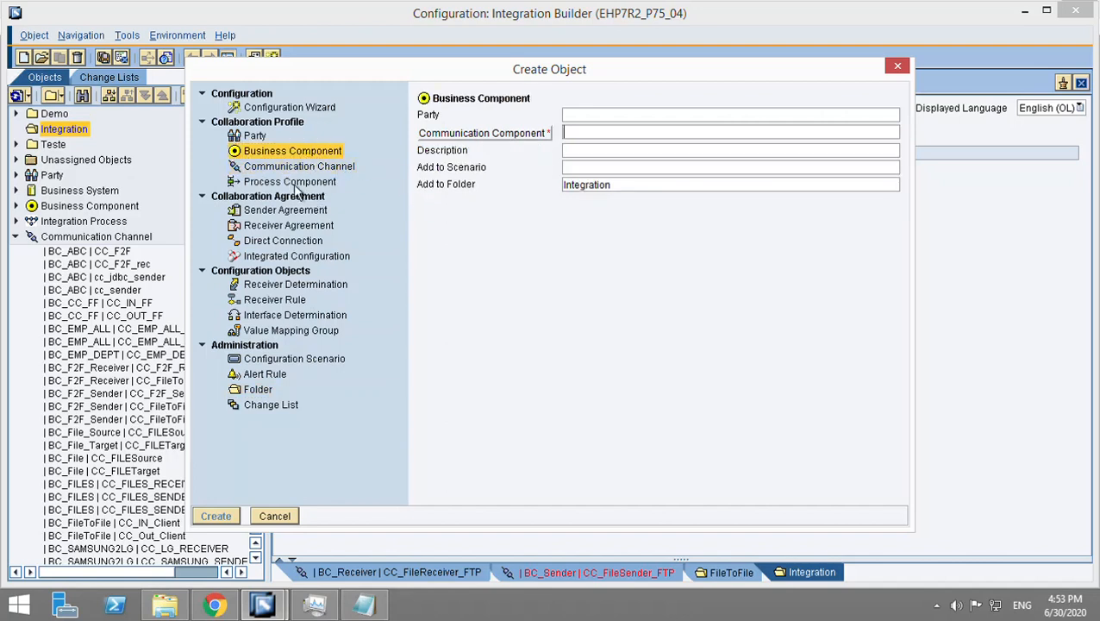
click(292, 167)
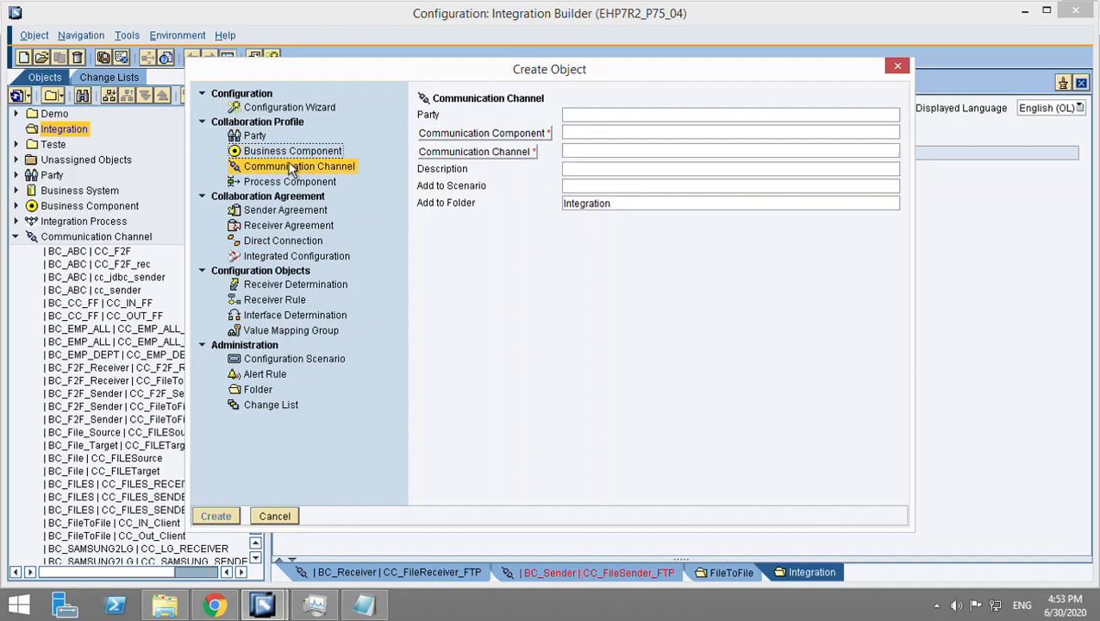
click(293, 152)
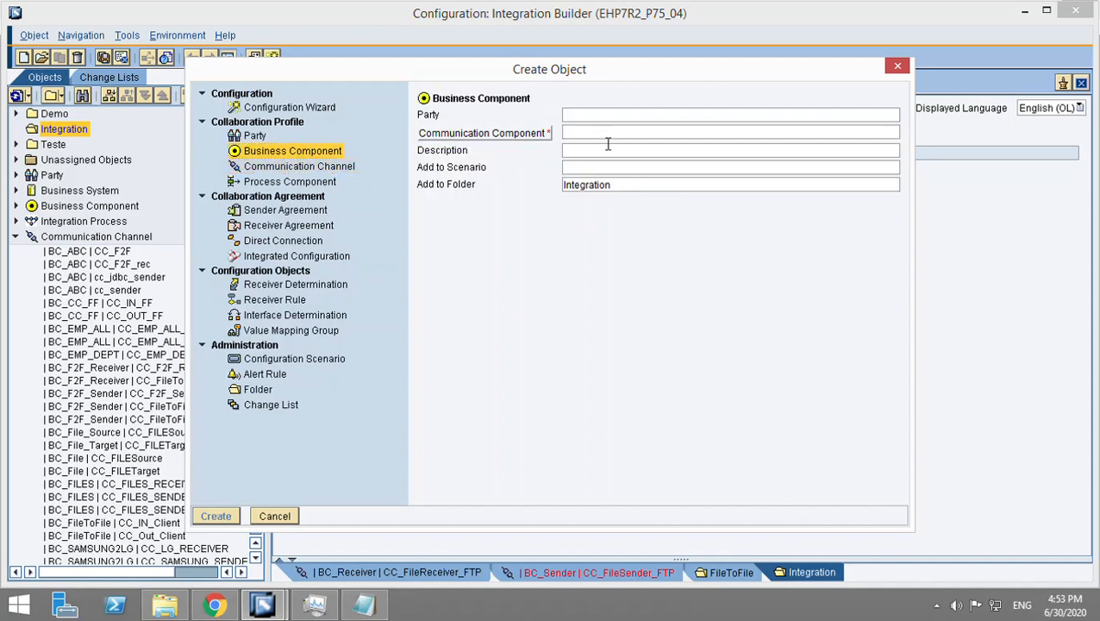
text(BC_)
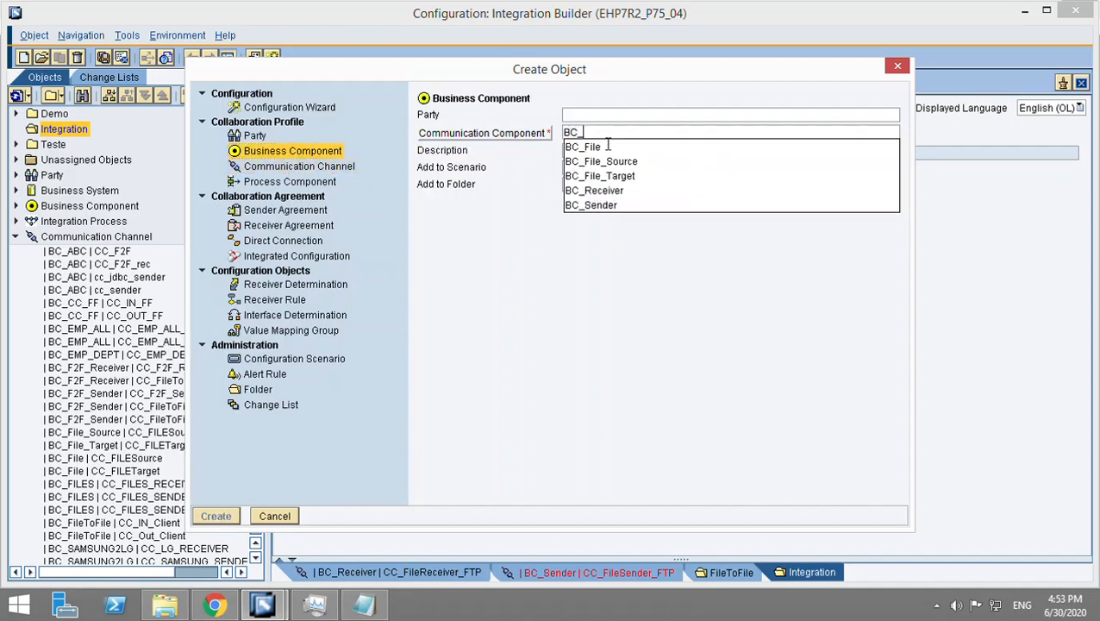
text(FileSender)
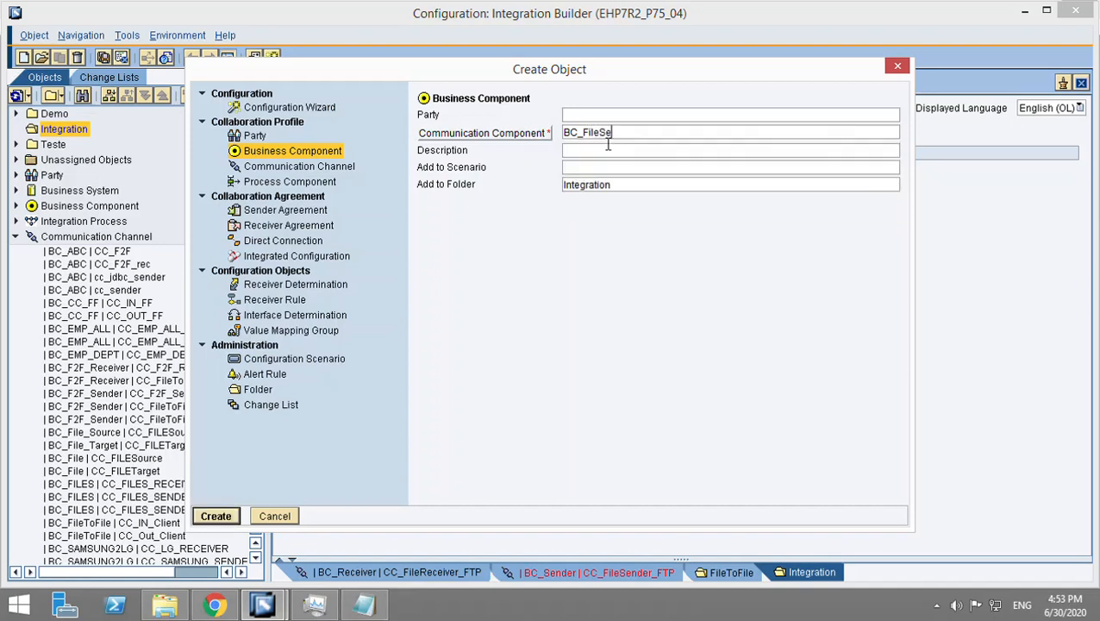
click(575, 156)
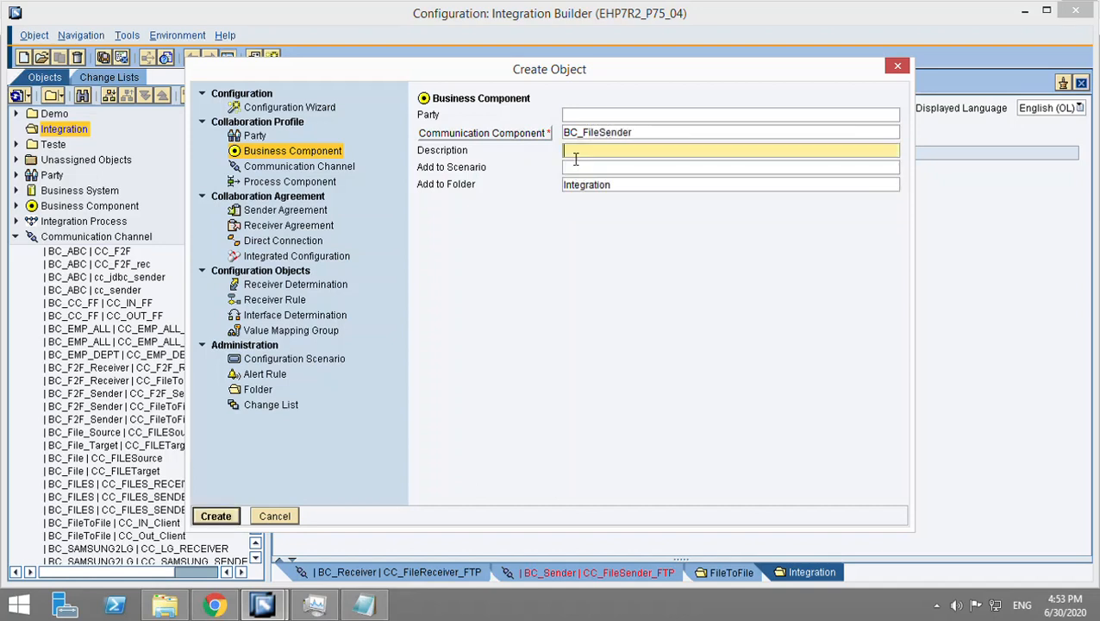
text(Sender Business Com)
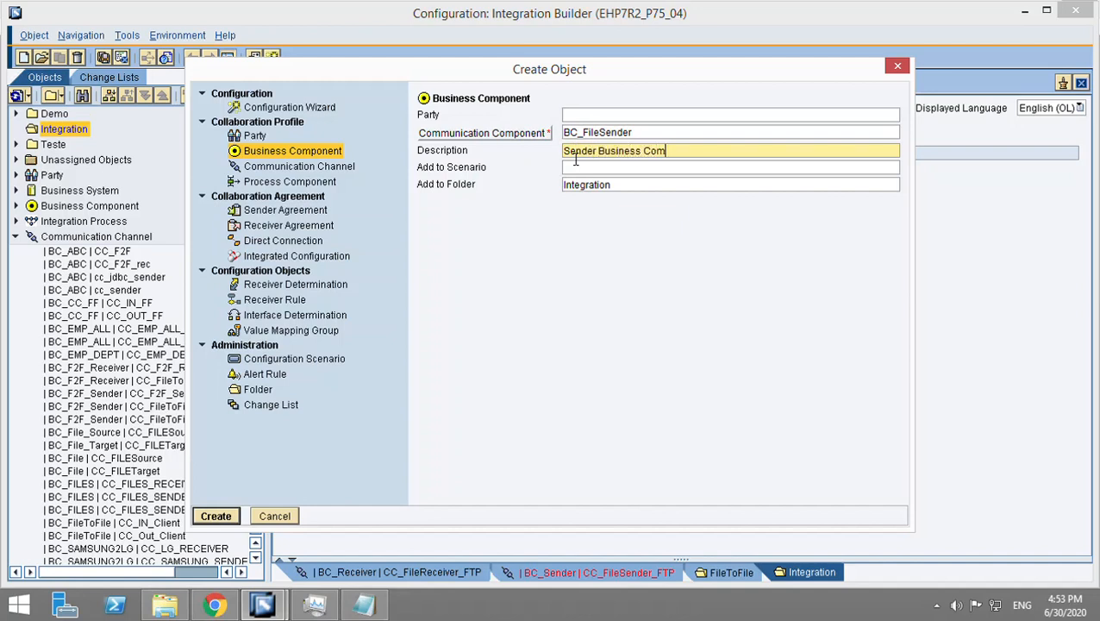
text(ponent)
click(231, 520)
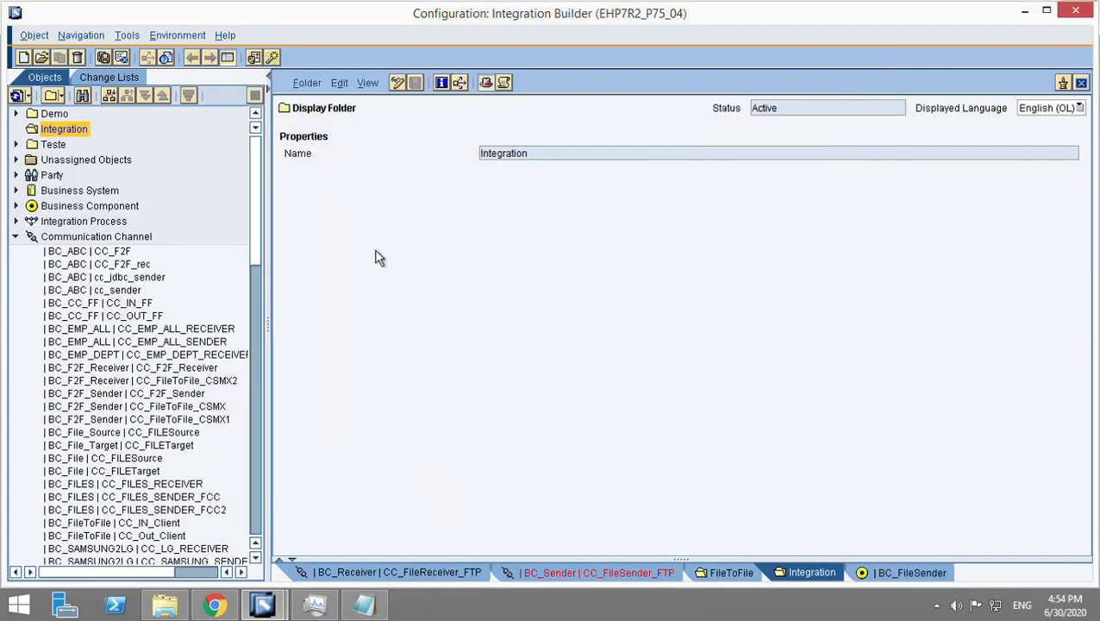
click(515, 85)
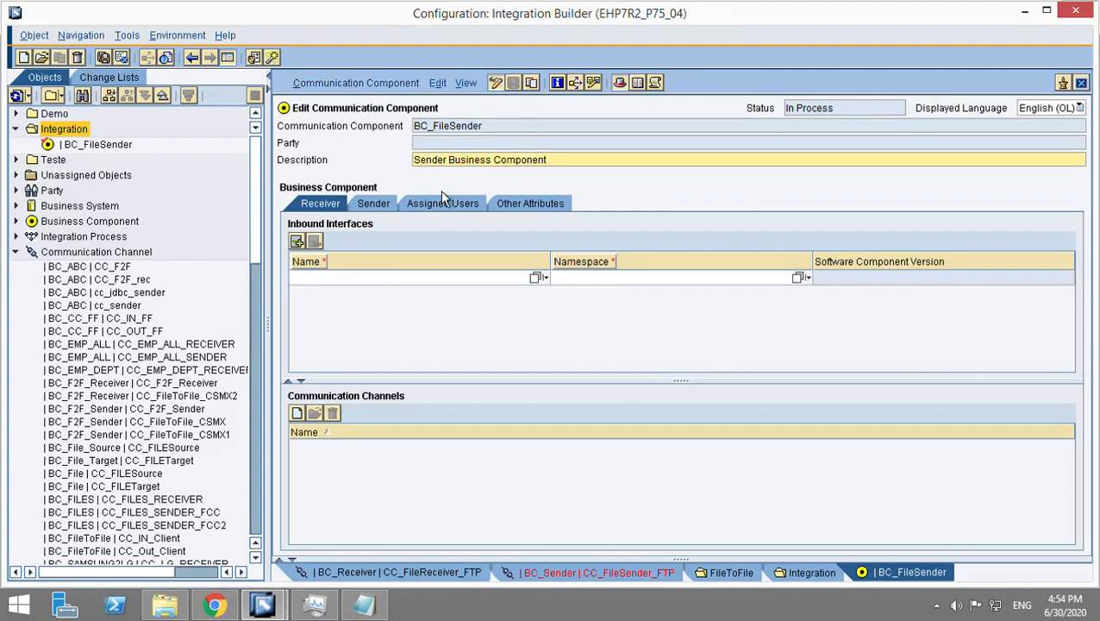
Step: Add the outbound interface SI_FileSenderInterfaceNFS_Out with namespace urn:pi:integration:common to the sender side of BC_FileSender
click(375, 203)
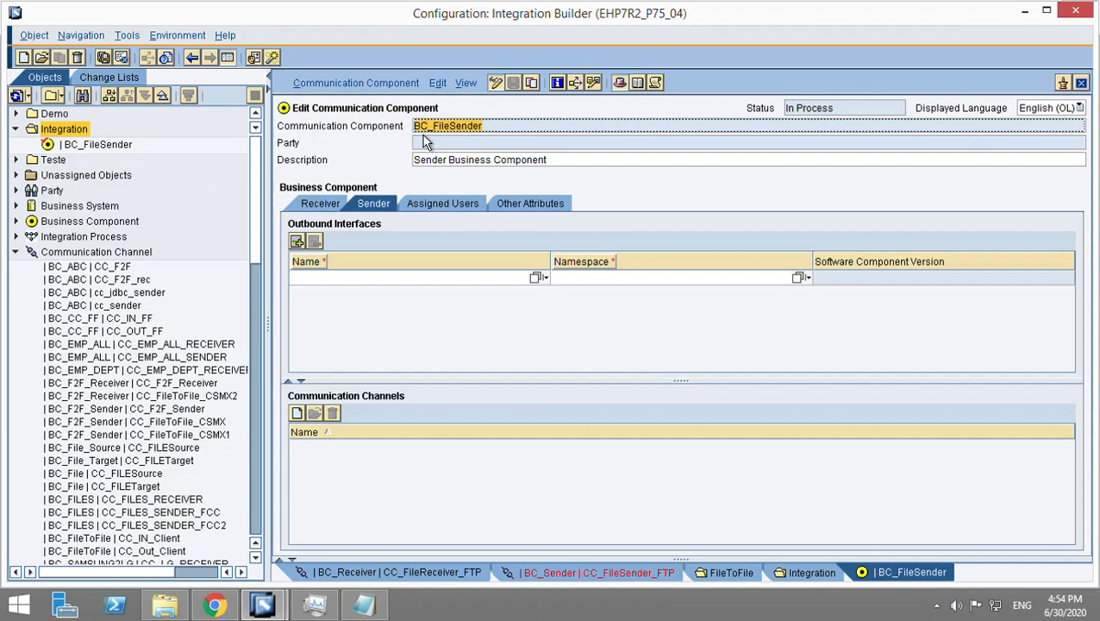
click(386, 282)
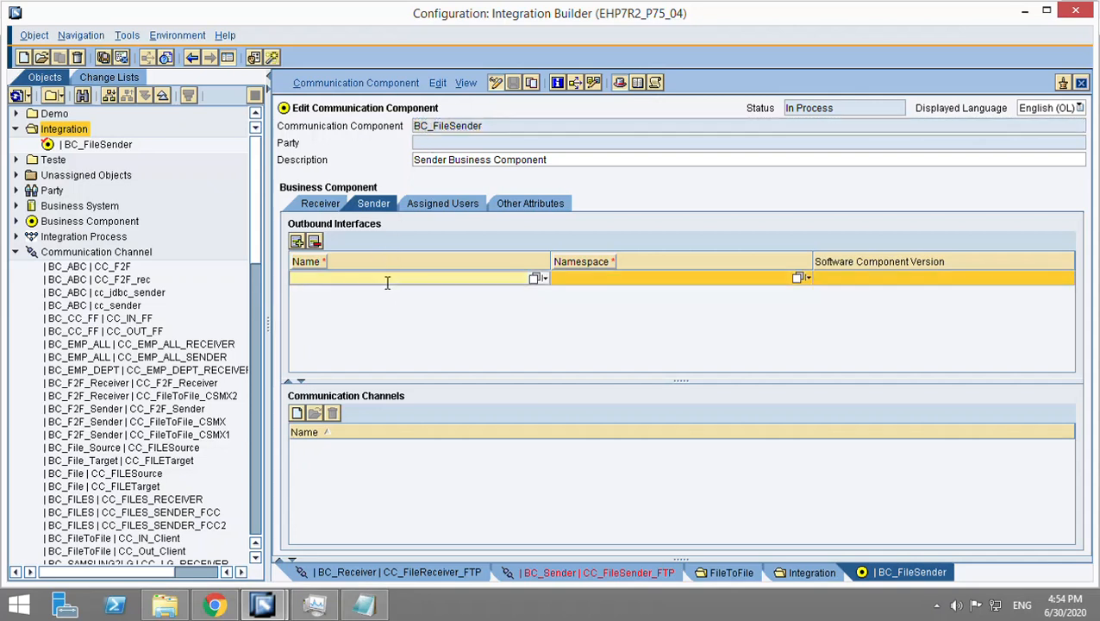
text(SI)
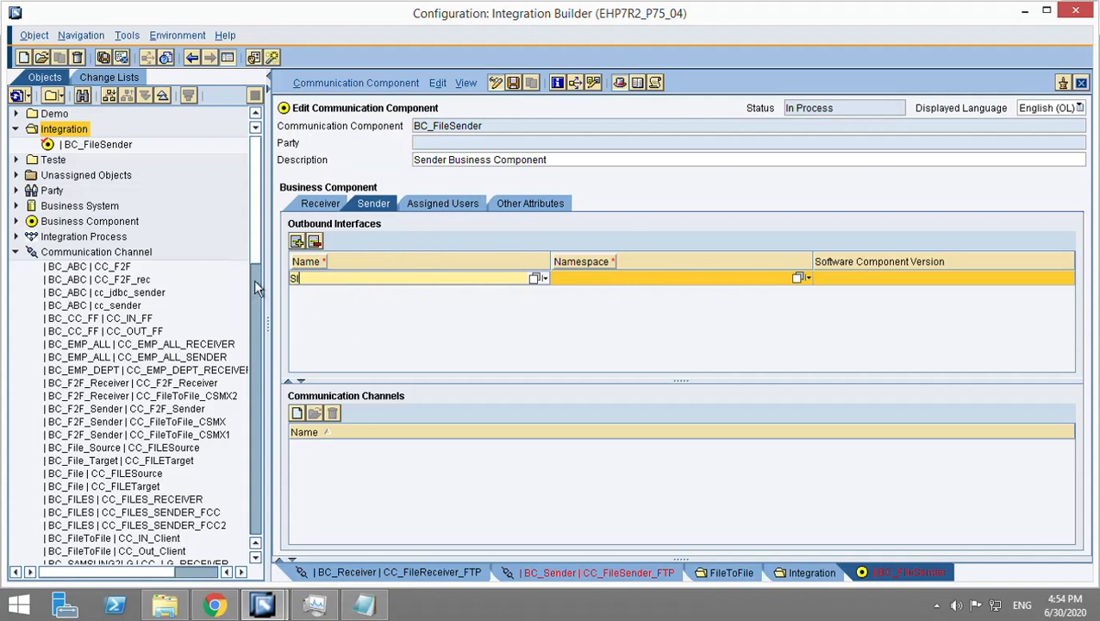
text(_File)
text(SenderInterface)
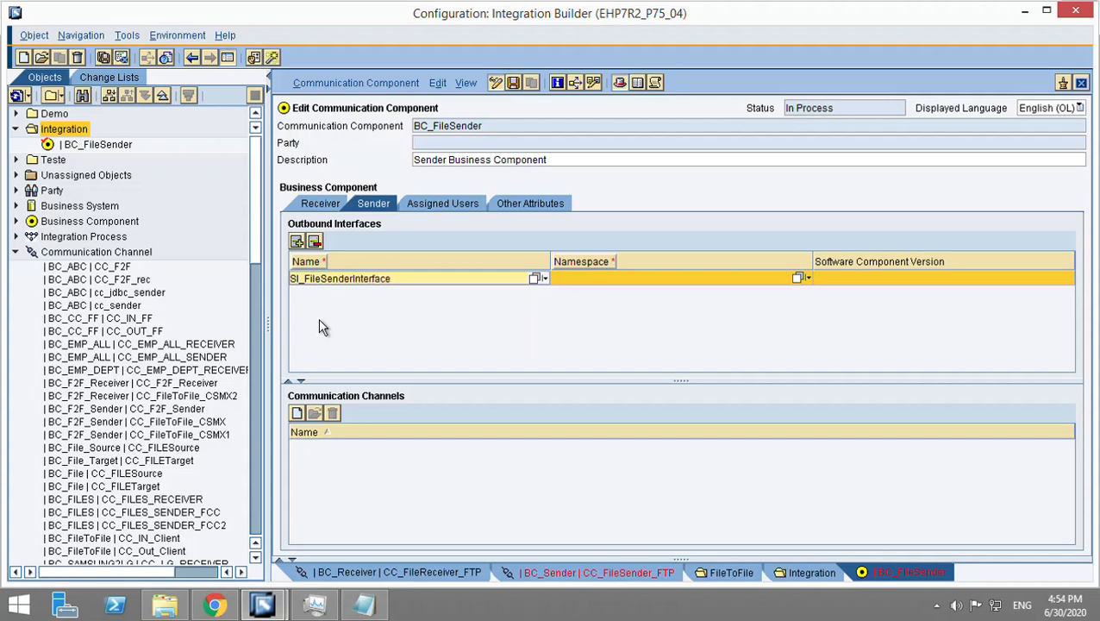
text(NFS_Out)
key(Tab)
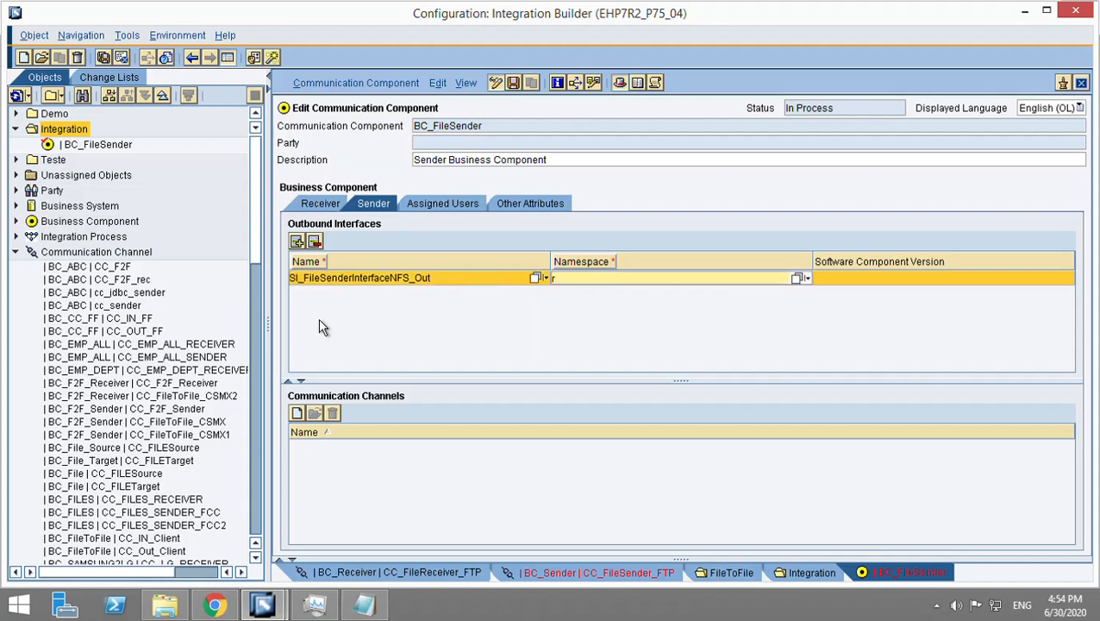
text(m)
key(BackSpace)
text(urn:pi:integration:common)
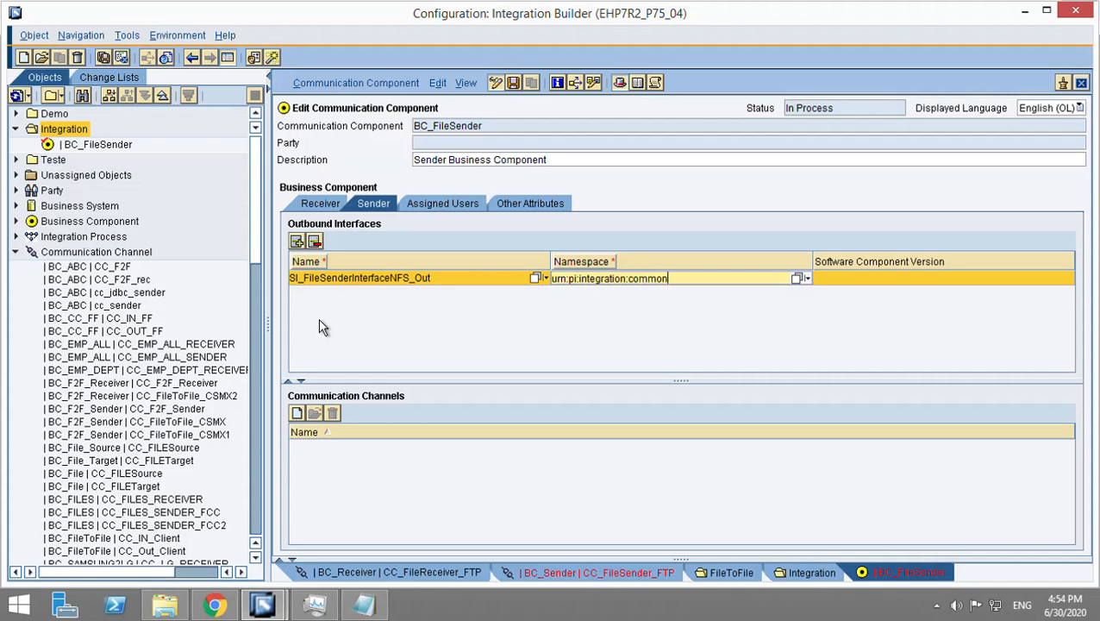
Step: Copy the outbound interface name into the Notepad document below the FTP(NFS) scenario line, and return to Integration Builder
drag(451, 280, 314, 261)
key(ctrl+c)
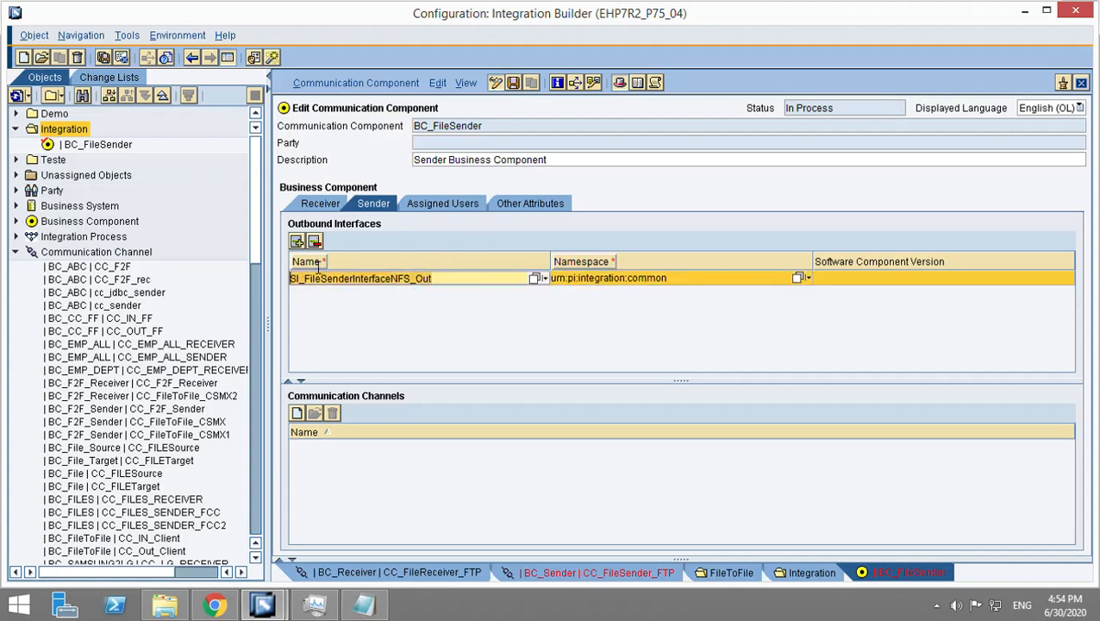
click(379, 608)
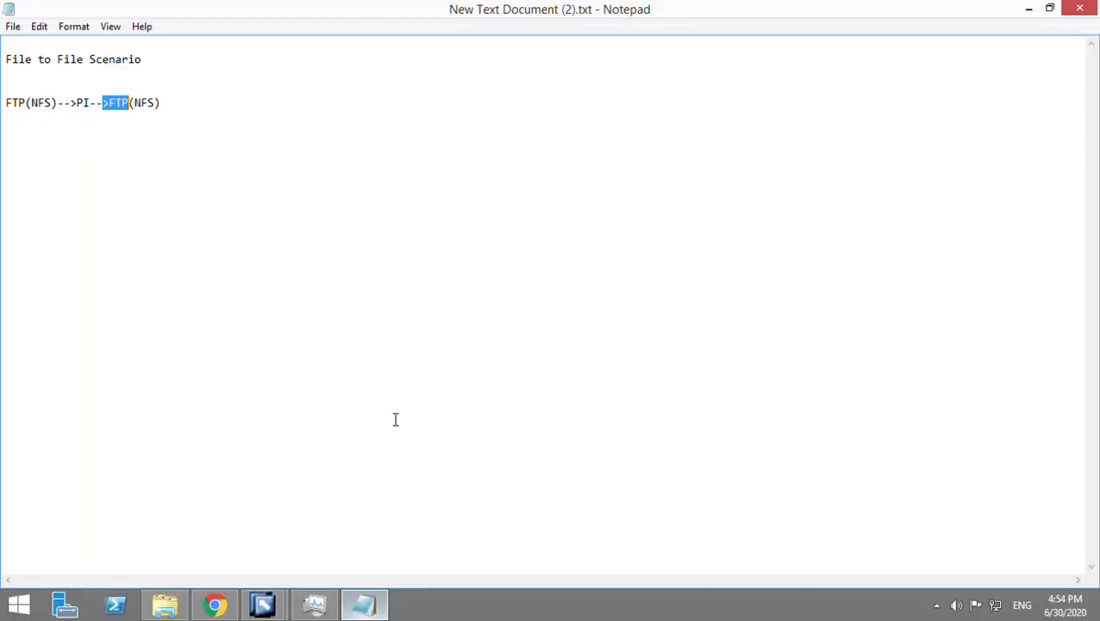
click(240, 112)
key(Return)
key(Return)
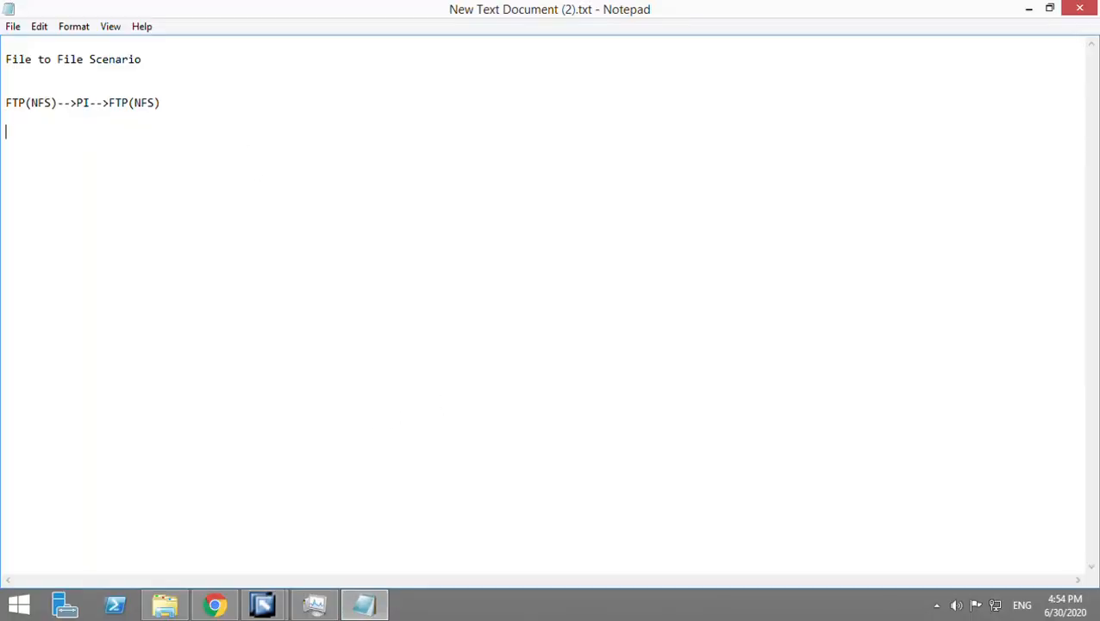
key(ctrl+v)
key(alt+Tab)
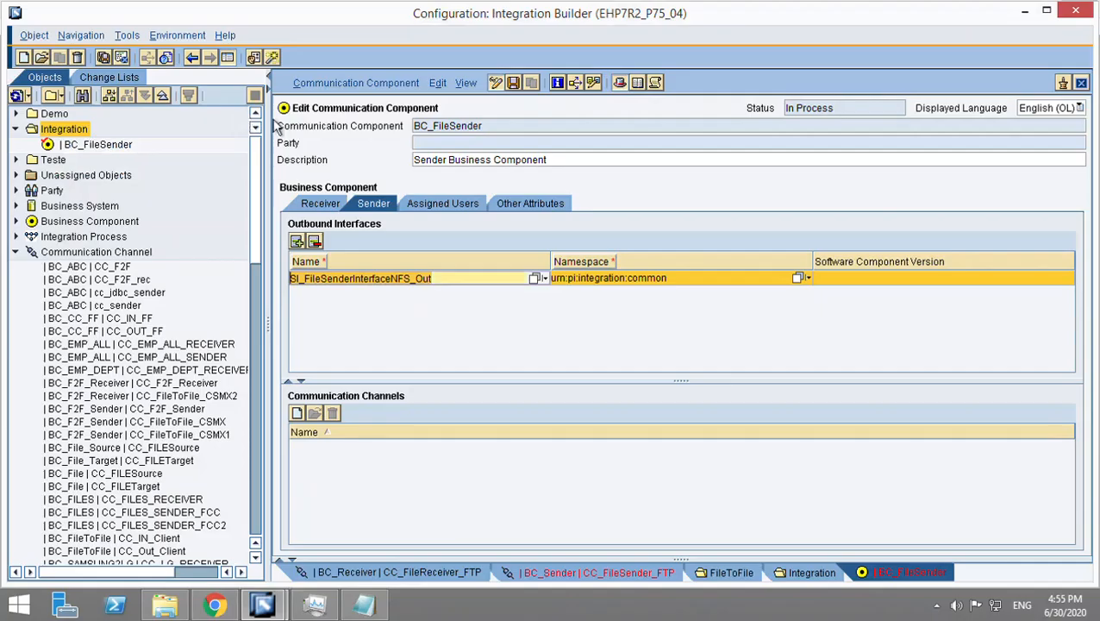
Step: Copy the namespace urn:pi:integration:common into the Notepad document below the interface name, and return to Integration Builder
double_click(688, 279)
key(ctrl+c)
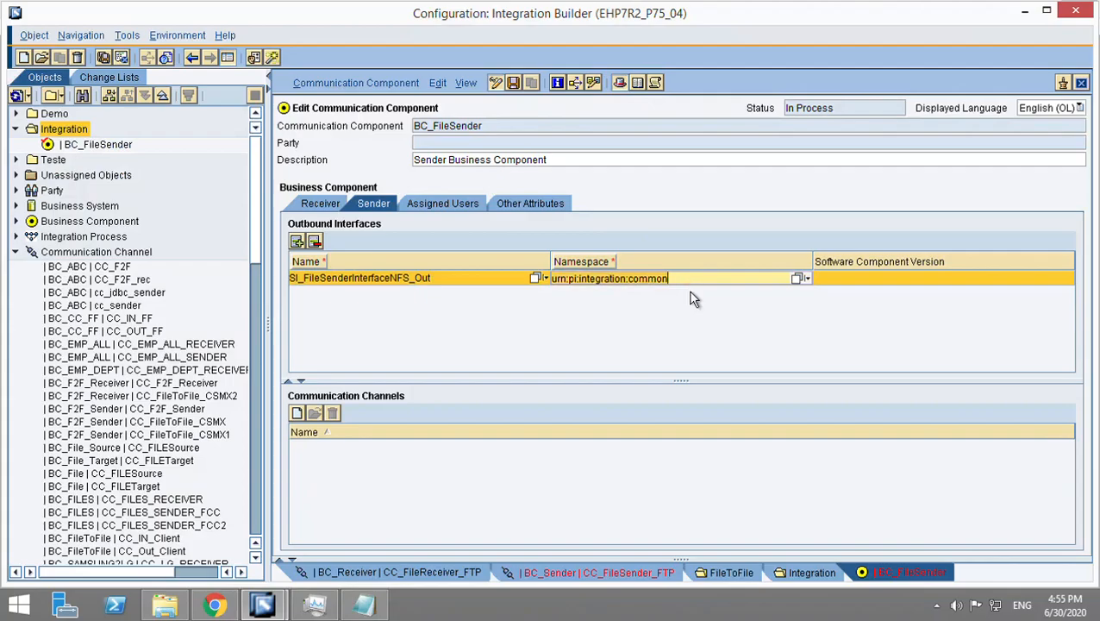
key(alt+Tab)
key(Return)
key(ctrl+v)
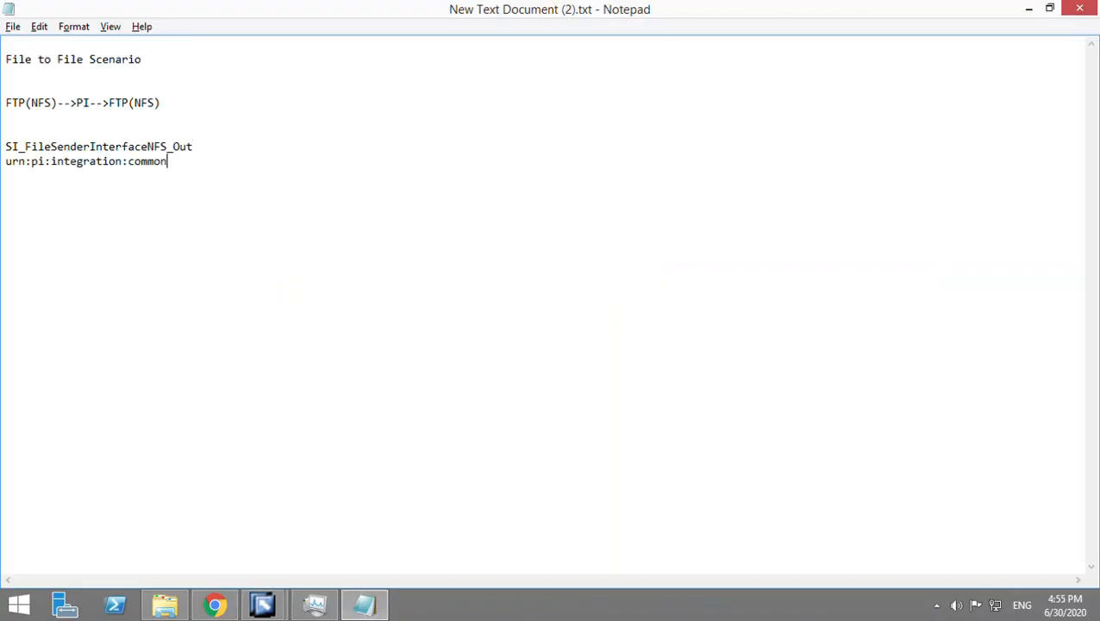
key(alt+Tab)
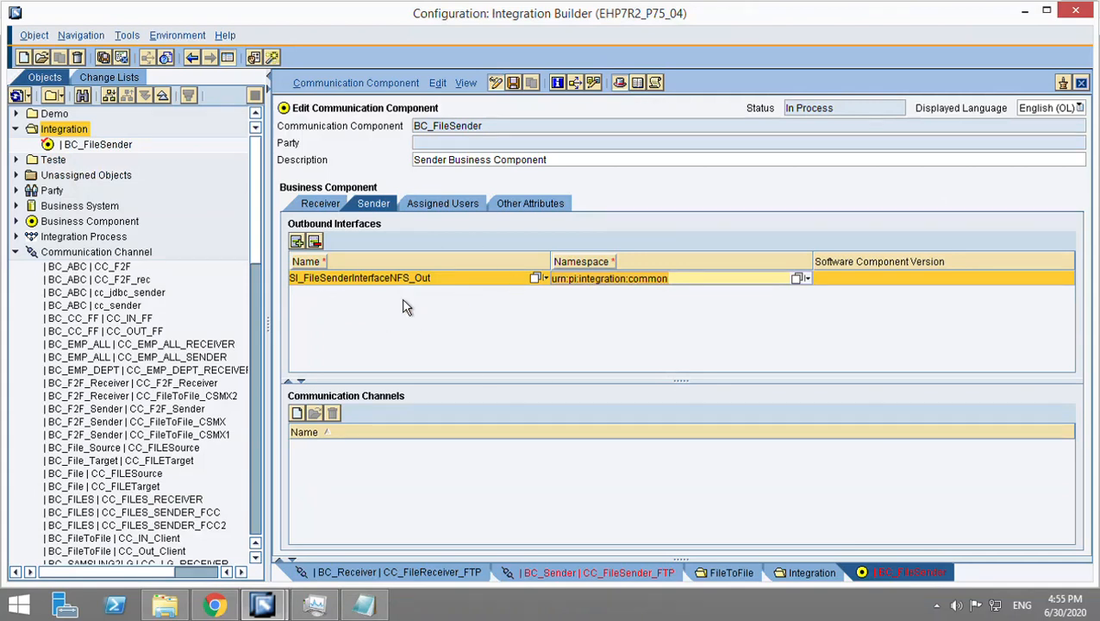
Step: Save the BC_FileSender component and activate it through the standard change list
click(429, 279)
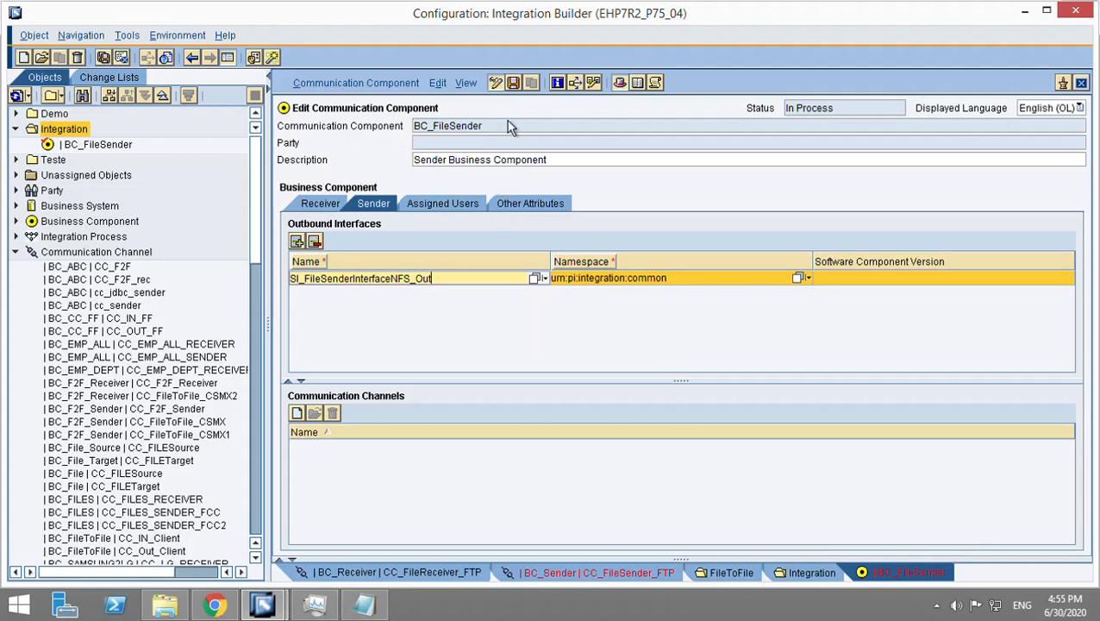
click(513, 82)
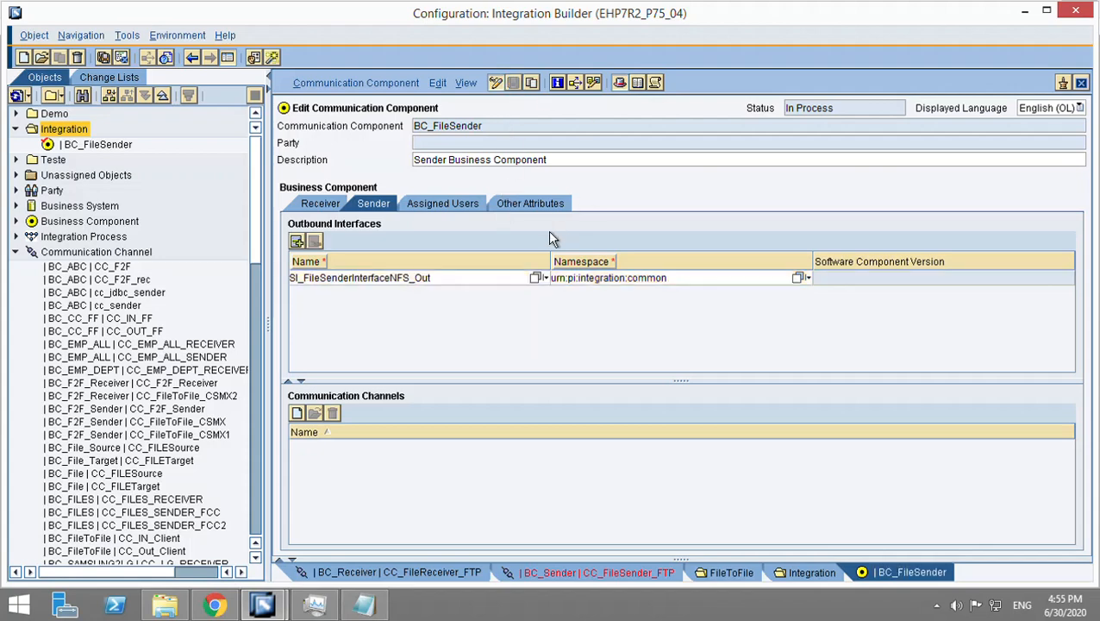
click(365, 83)
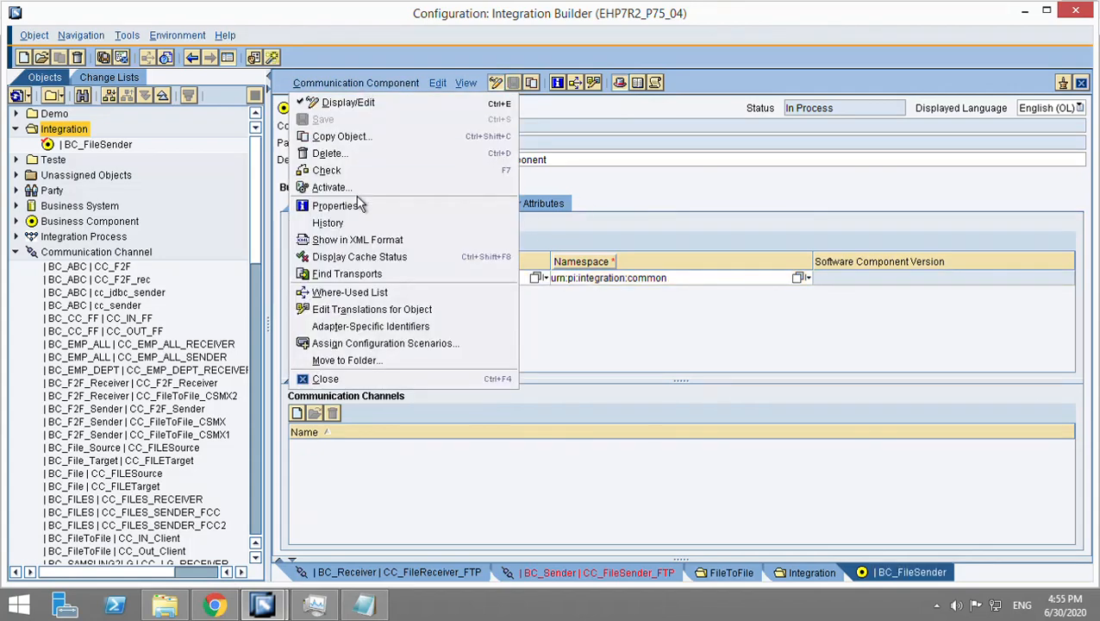
click(354, 193)
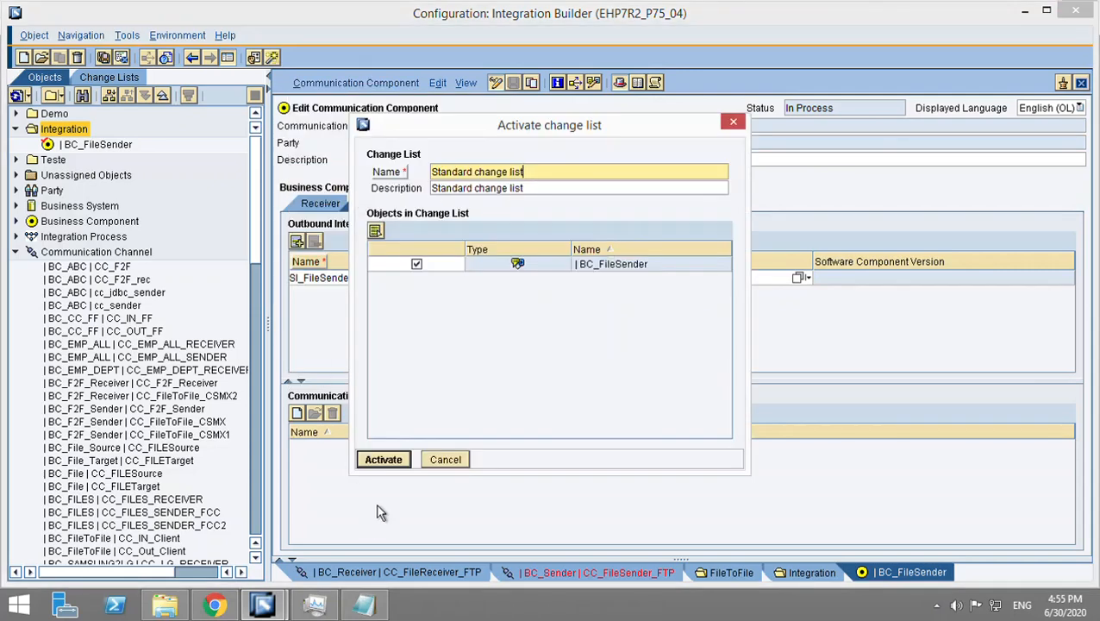
click(385, 465)
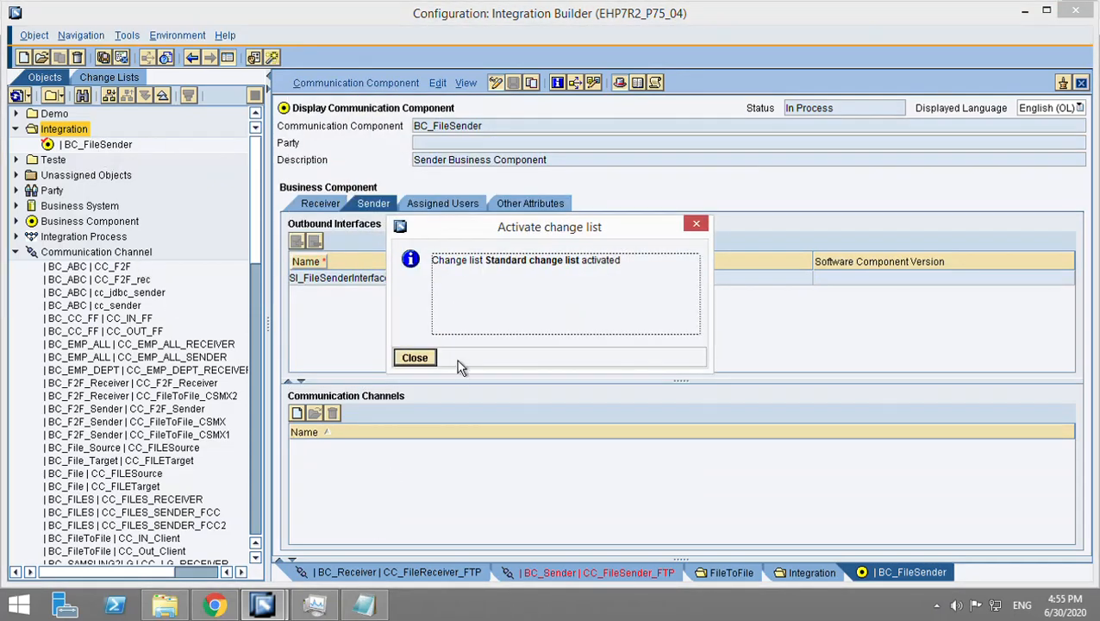
key(Return)
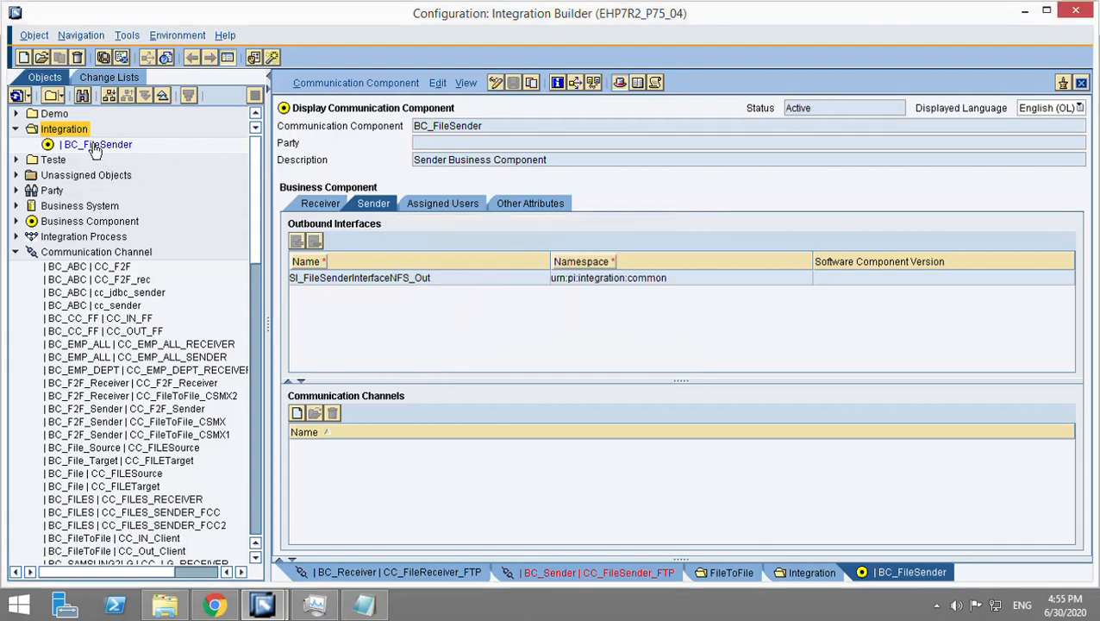
Step: Create a business component named BC_FileReceiver with the description "Receiver Business component." in the Integration folder
click(90, 147)
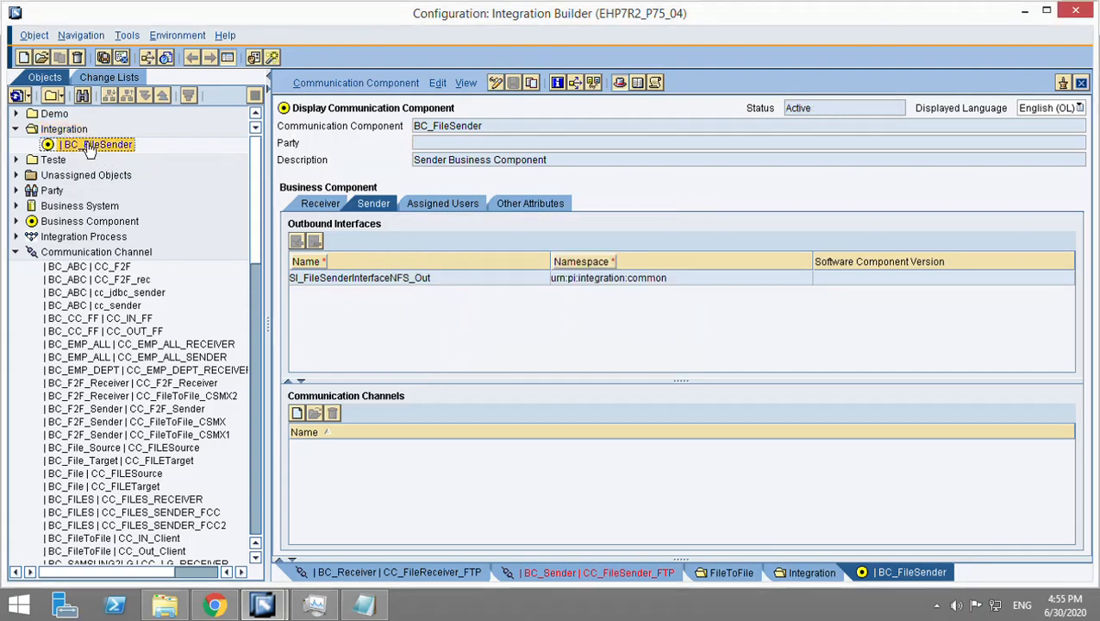
key(ctrl+n)
click(258, 157)
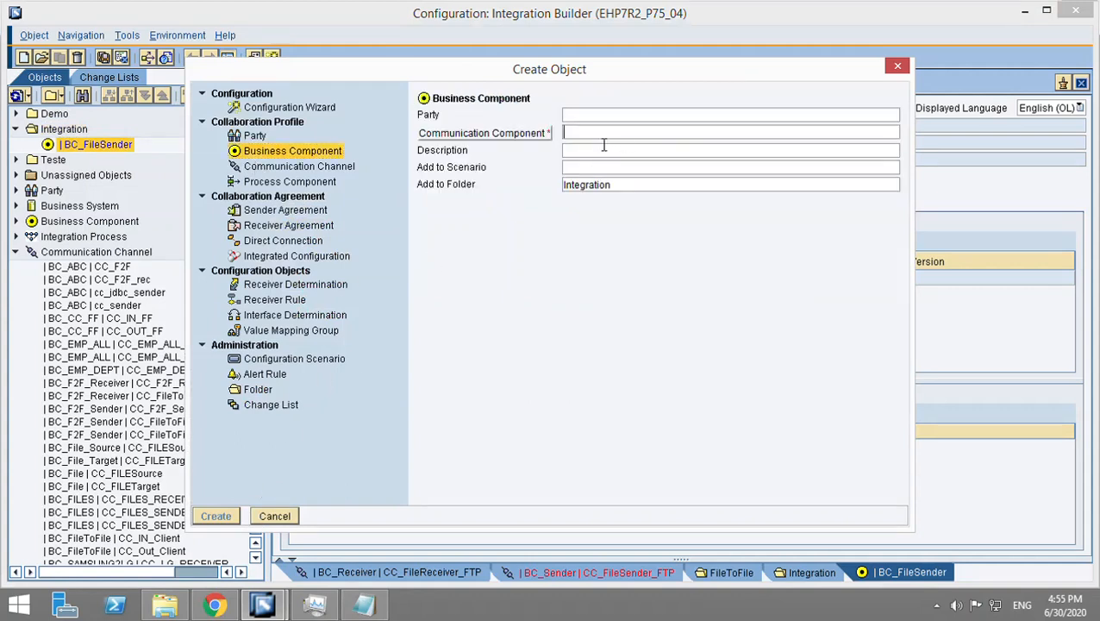
text(BC_)
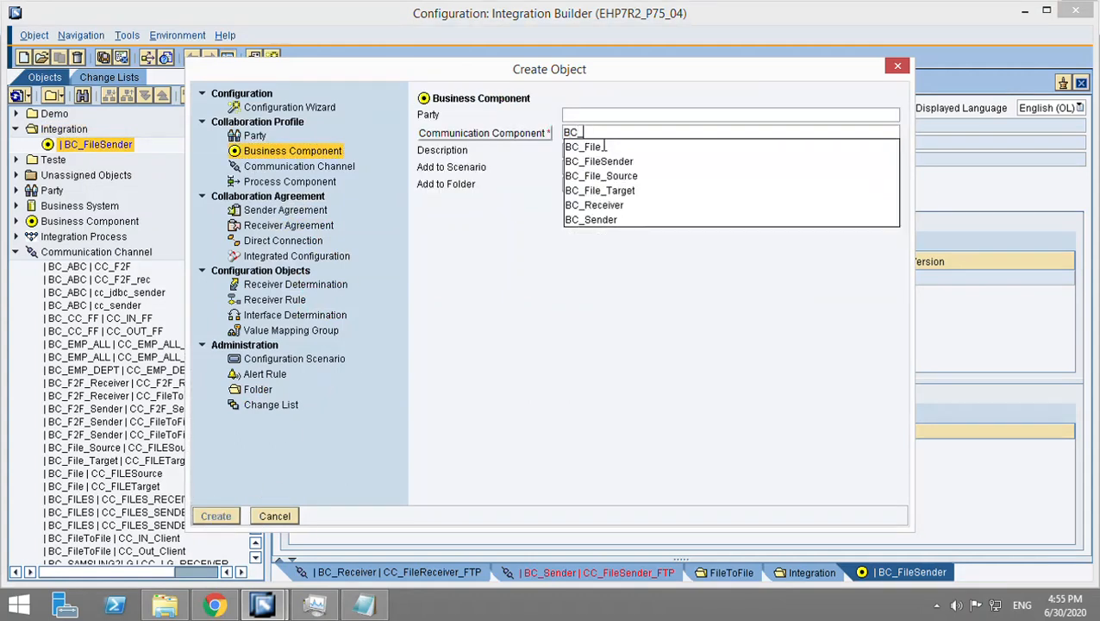
text(F)
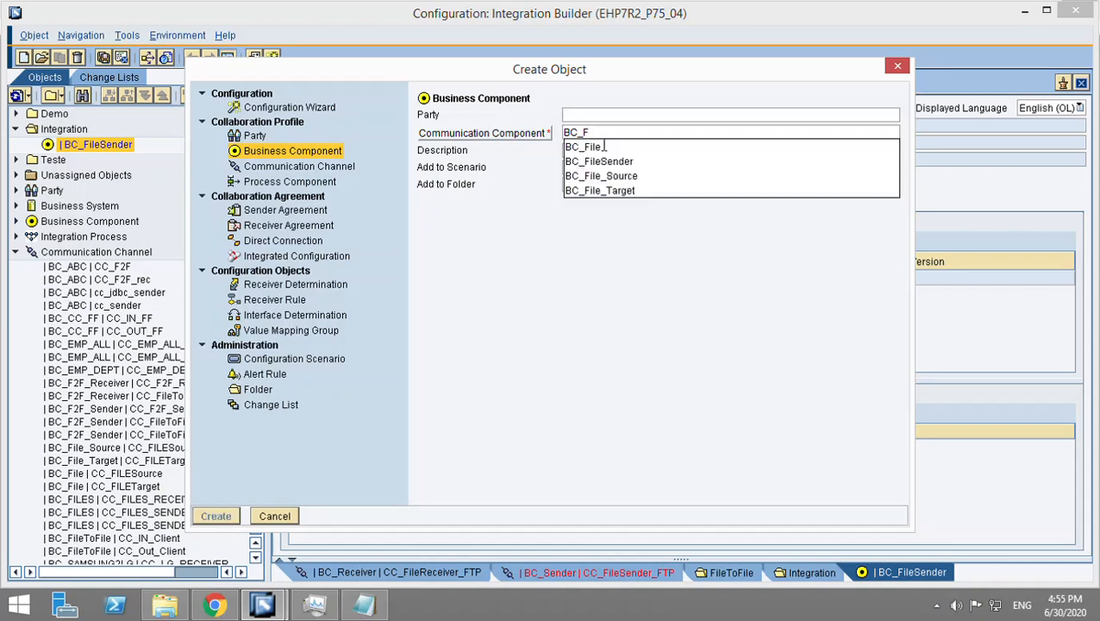
text(ileRe)
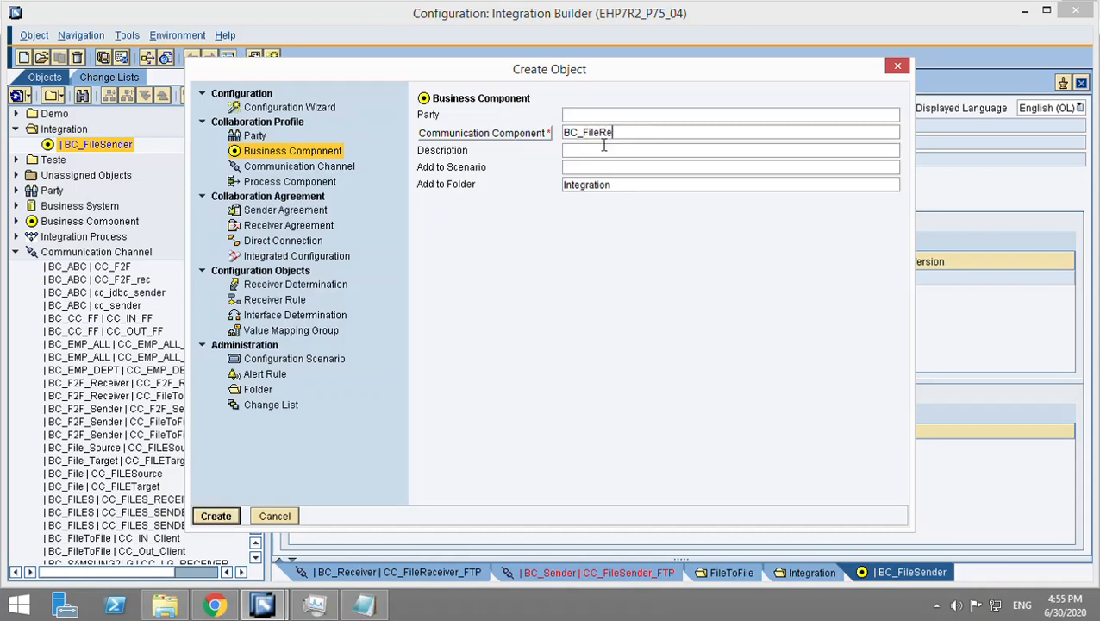
text(ceiver)
click(605, 153)
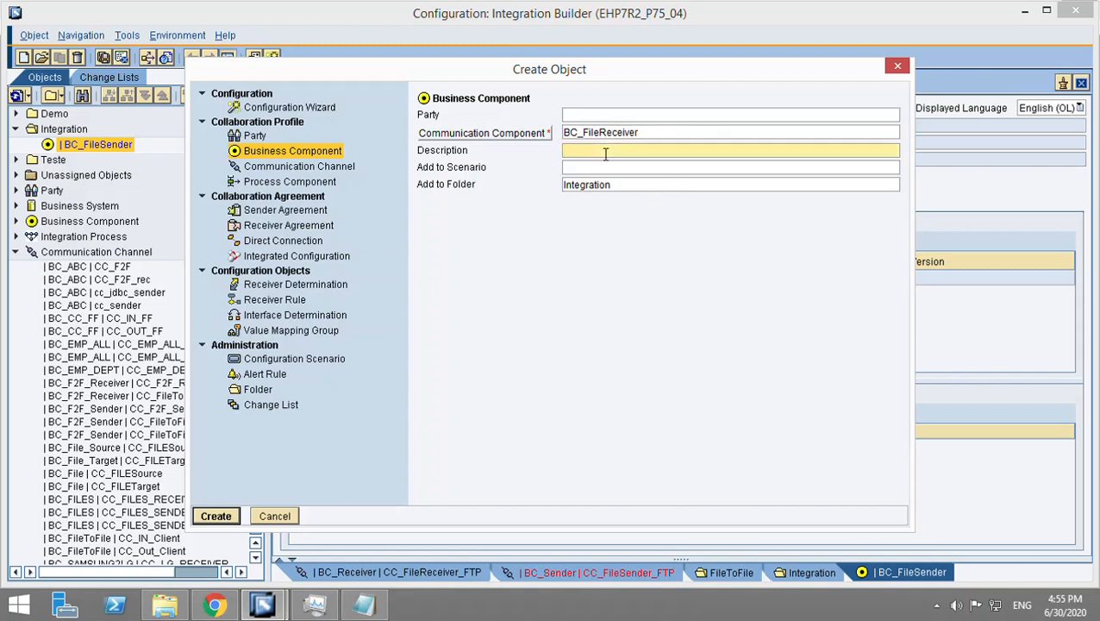
text(Receiver Business component.)
click(216, 519)
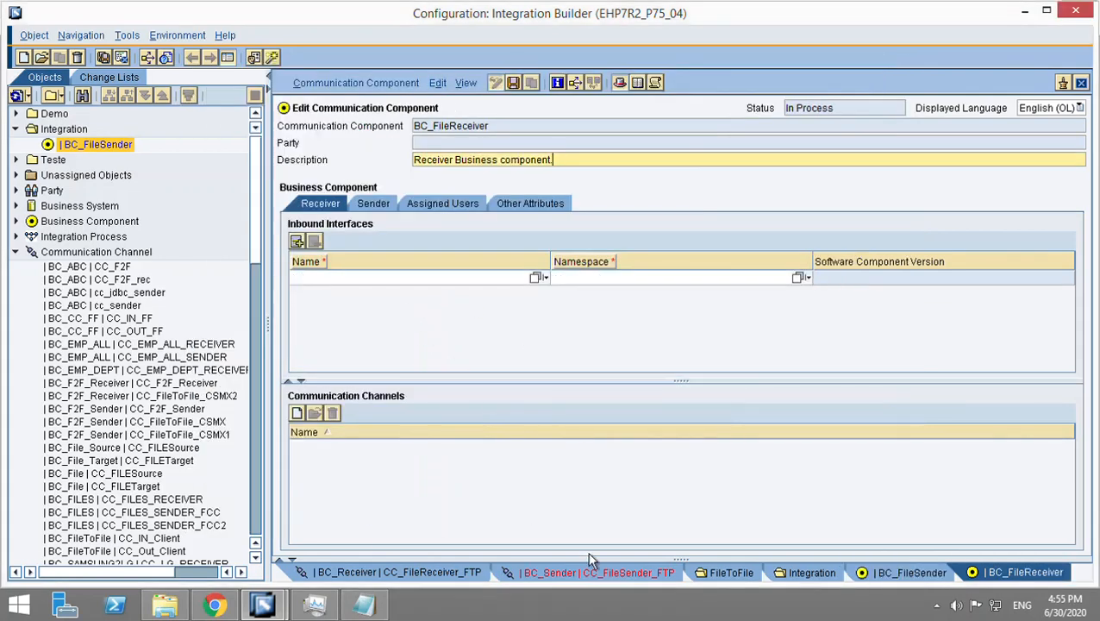
Step: Add the inbound interface SI_FileSenderInterfaceNFS_In to BC_FileReceiver, reusing the interface name from Notepad with its ending changed to In
click(378, 607)
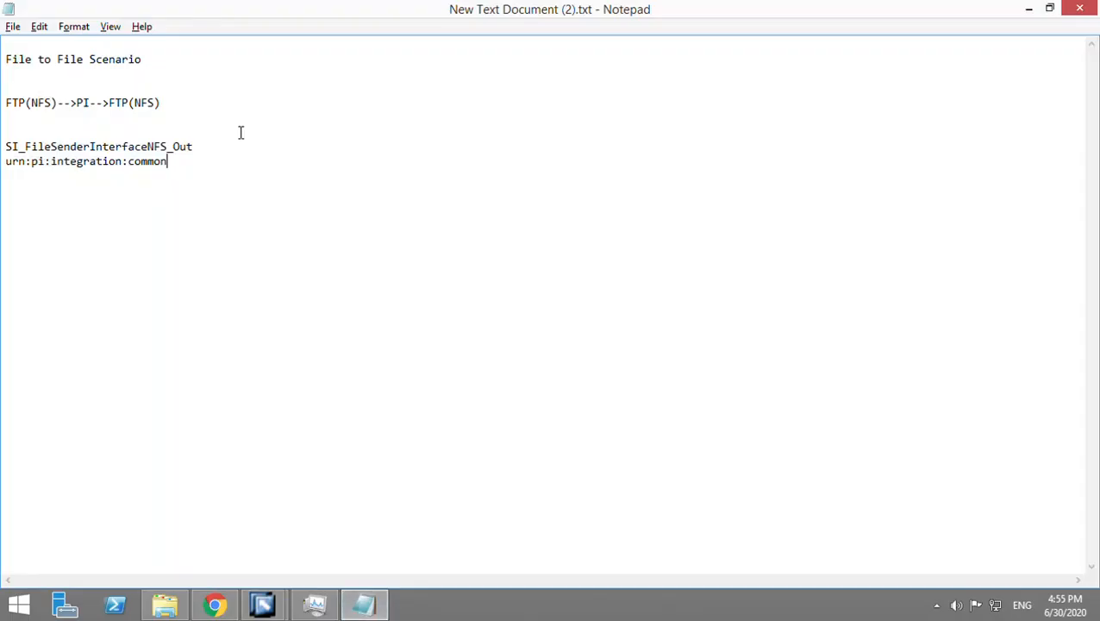
drag(204, 150, 6, 149)
key(ctrl+c)
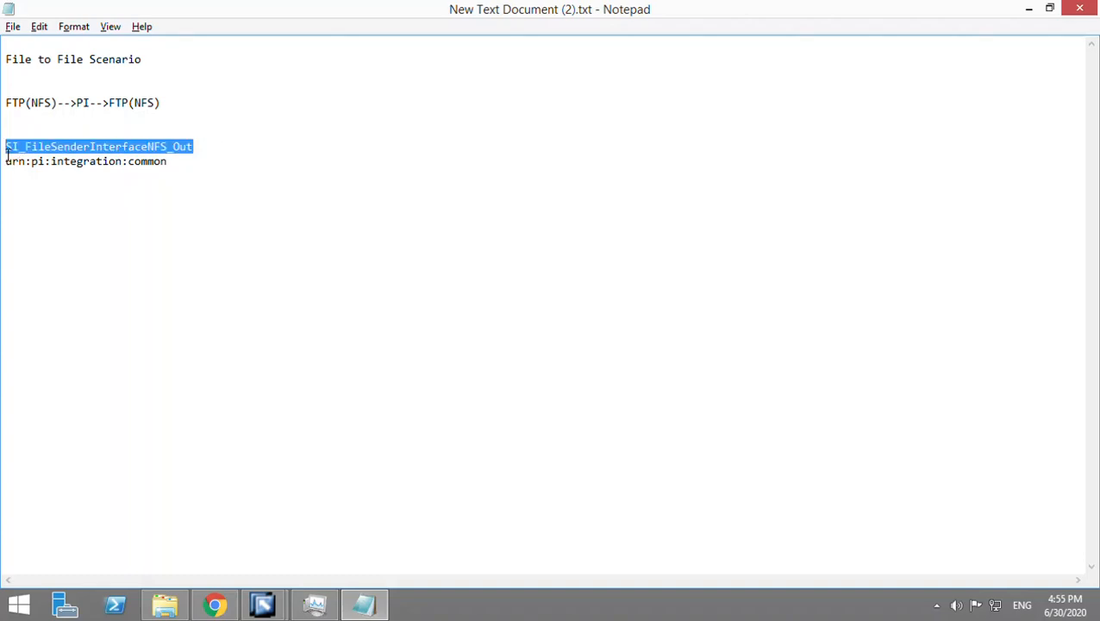
key(alt+Tab)
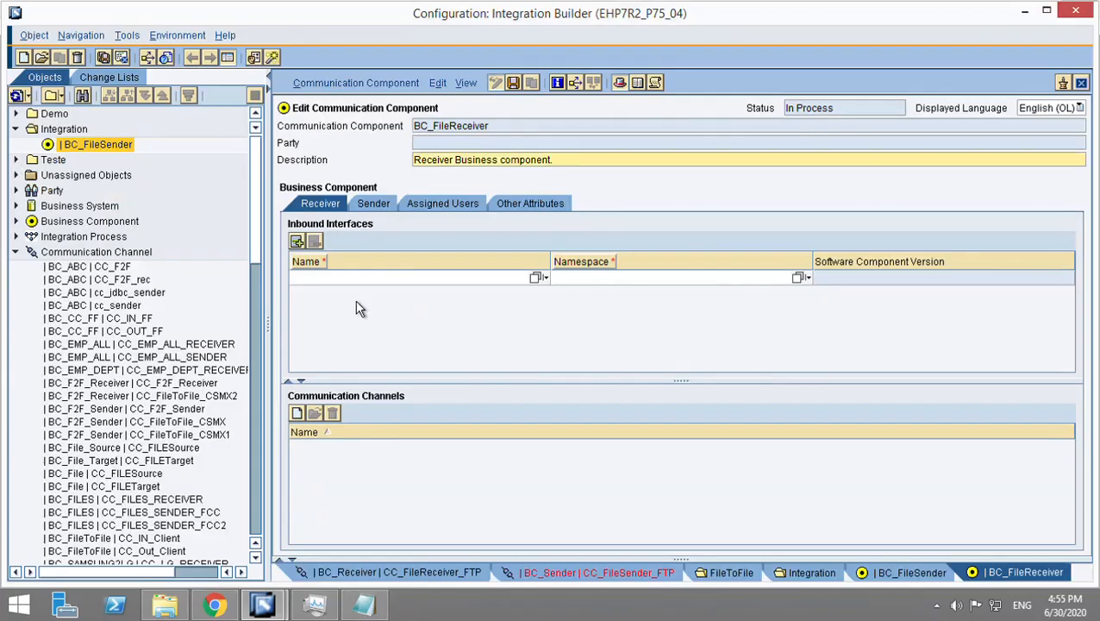
click(380, 279)
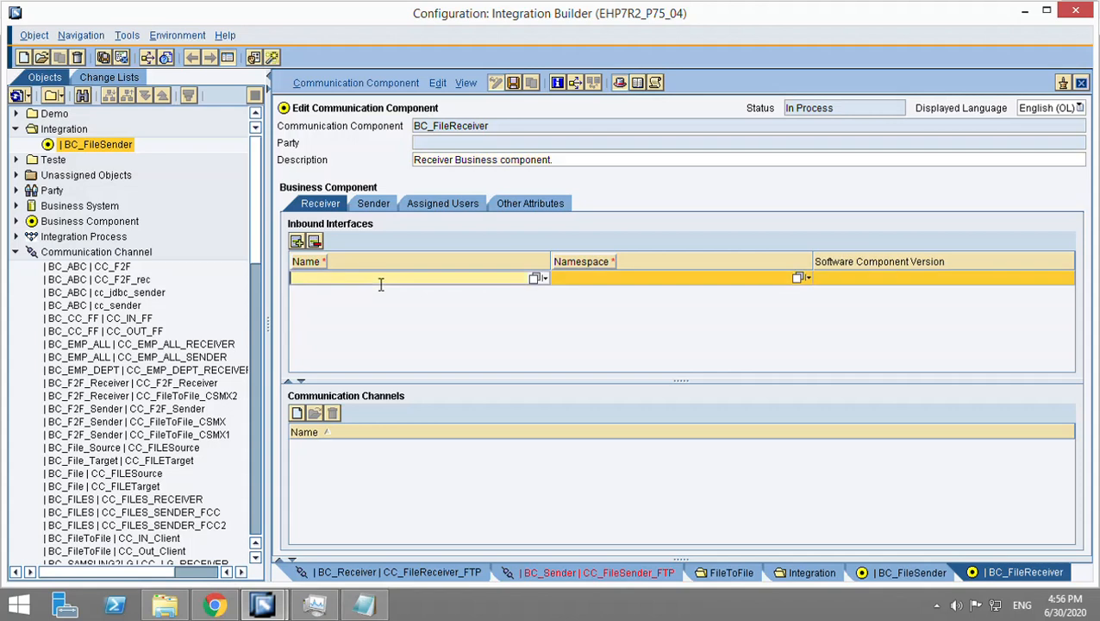
key(ctrl+v)
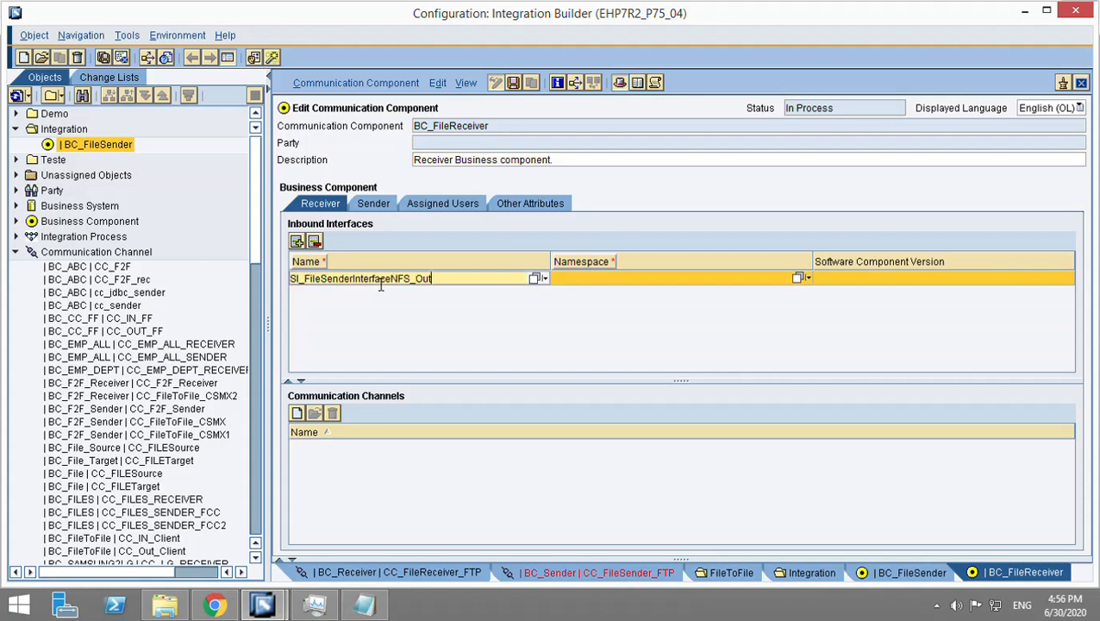
key(BackSpace)
key(BackSpace)
key(BackSpace)
text(In)
drag(421, 286, 432, 288)
click(433, 289)
Step: Copy urn:pi:integration:common from Notepad and enter it as the inbound interface's namespace
key(alt+Tab)
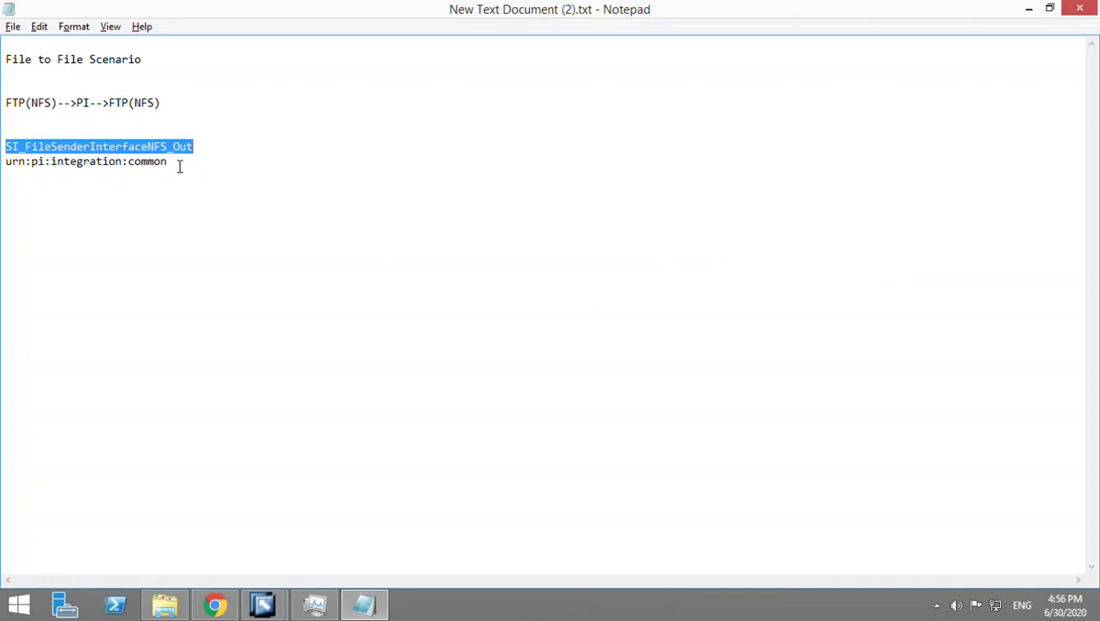
drag(180, 165, 10, 173)
key(ctrl+c)
key(alt+Tab)
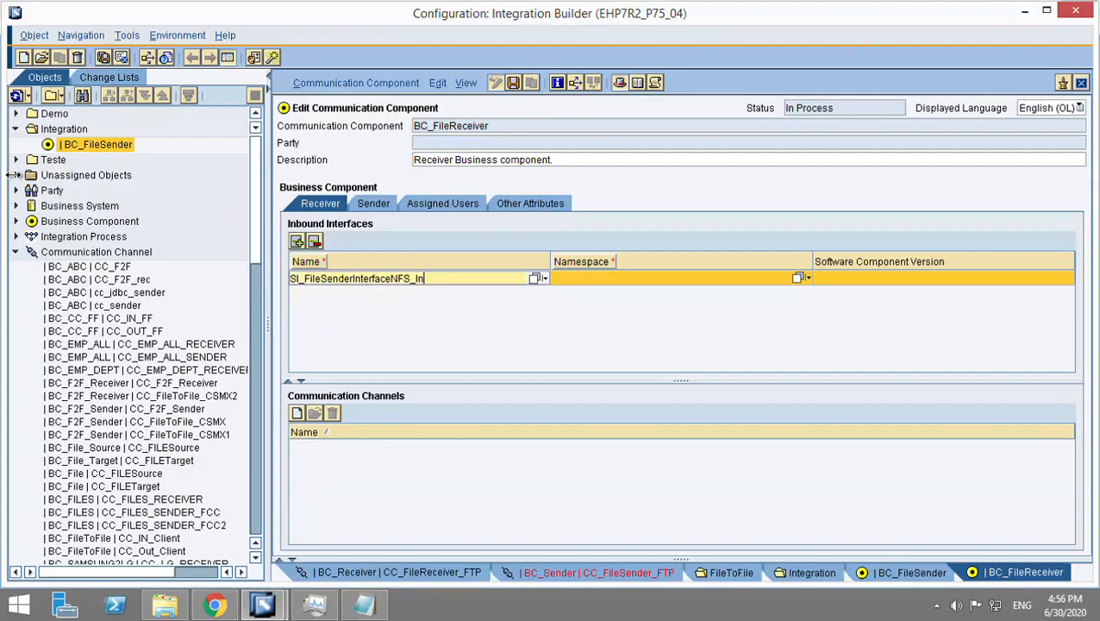
click(695, 281)
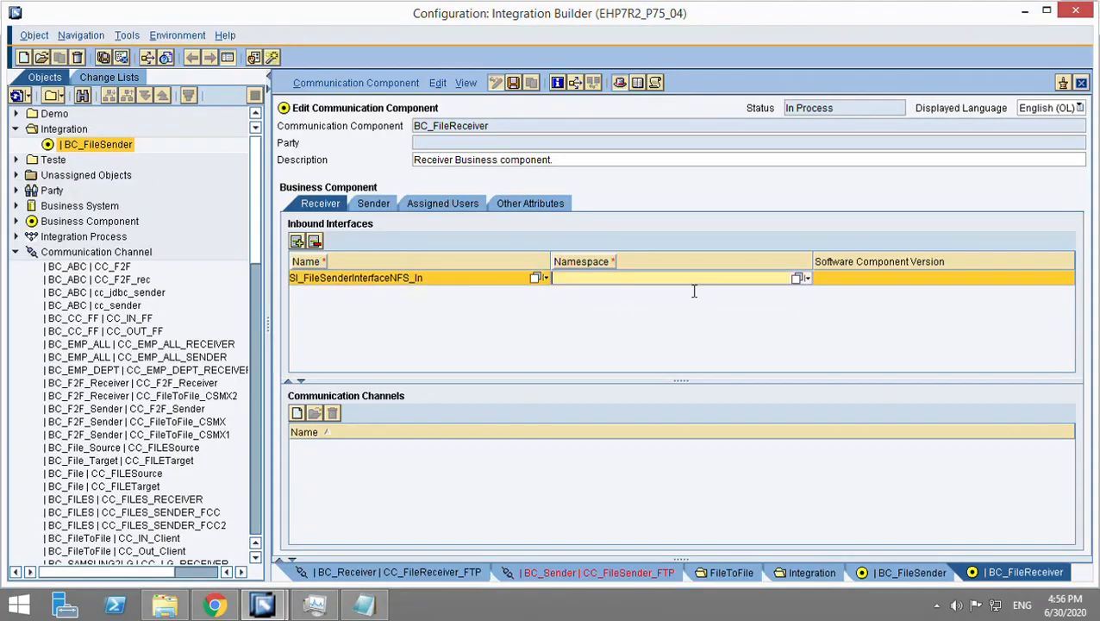
key(ctrl+v)
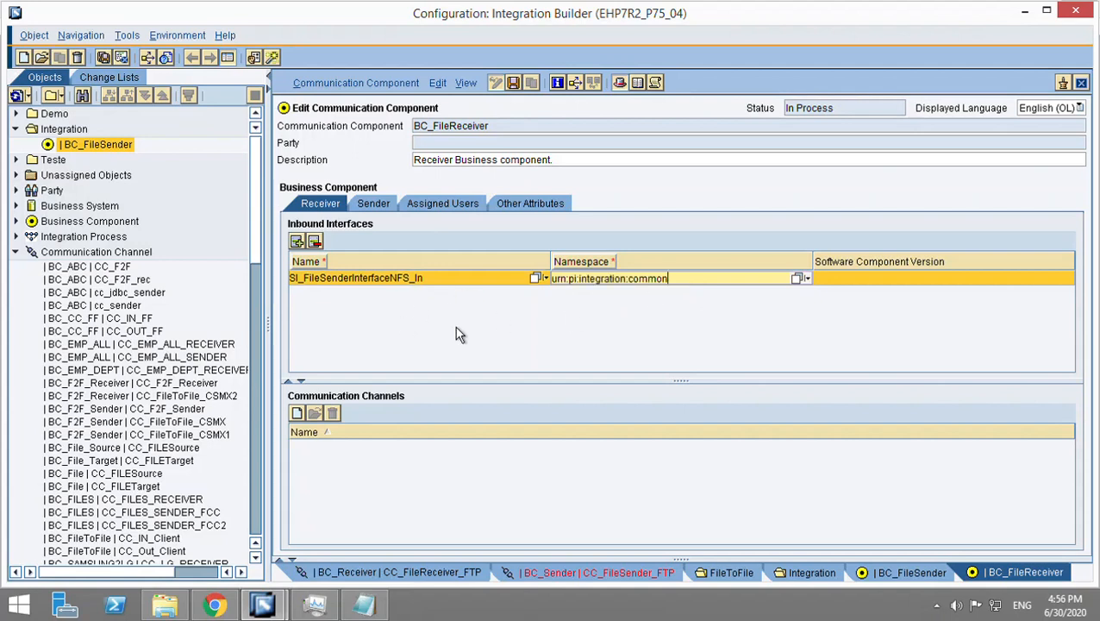
Step: Save the BC_FileReceiver component and activate it through the standard change list
click(513, 82)
click(331, 83)
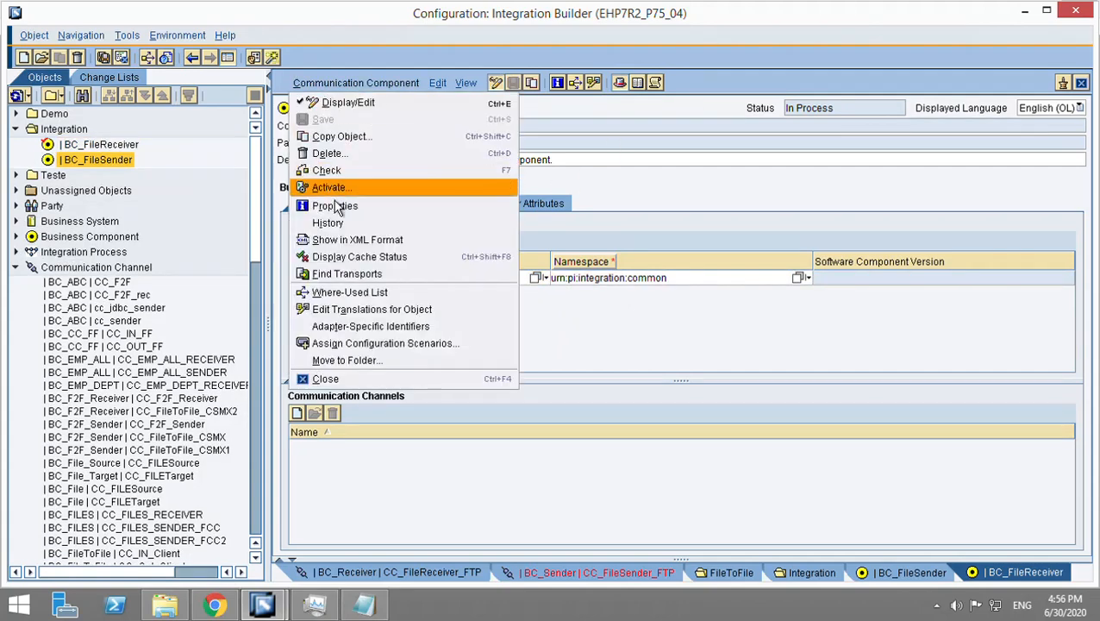
click(332, 190)
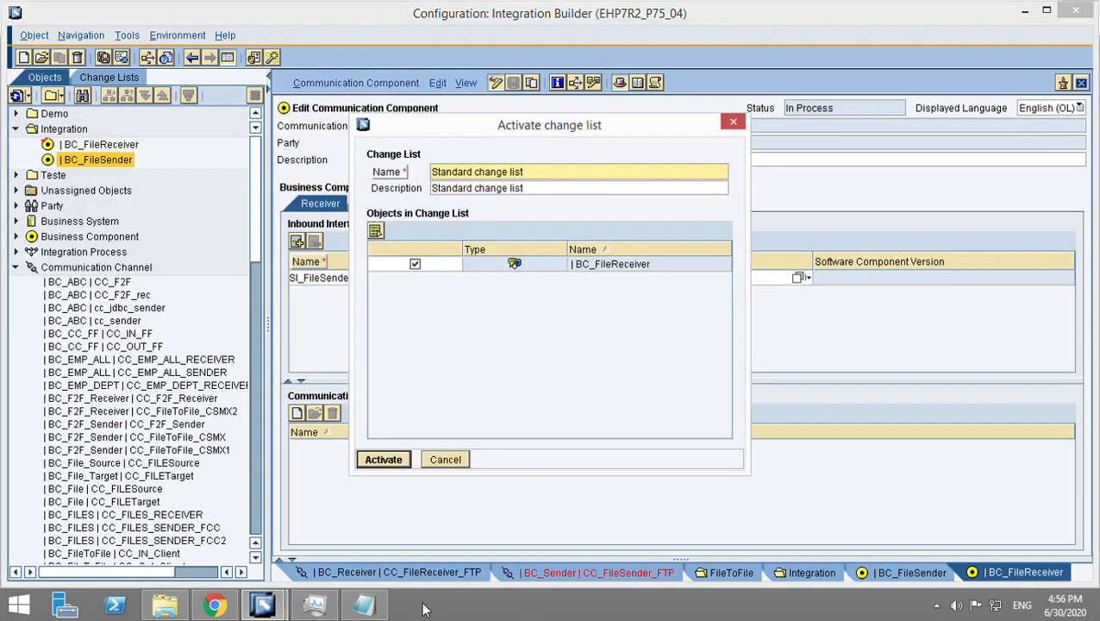
click(396, 465)
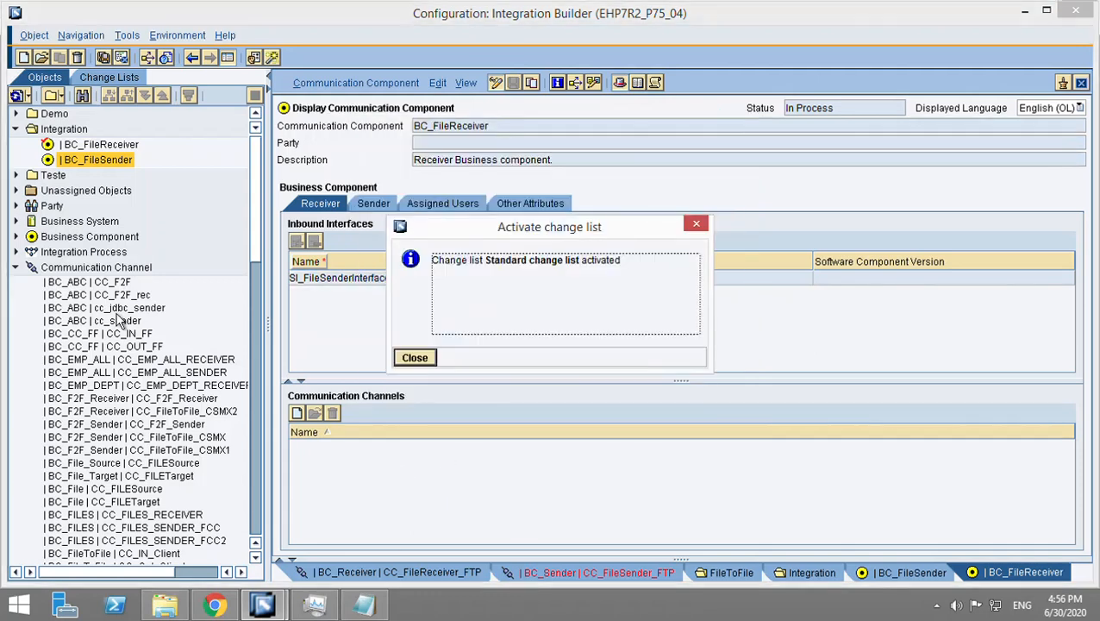
click(415, 359)
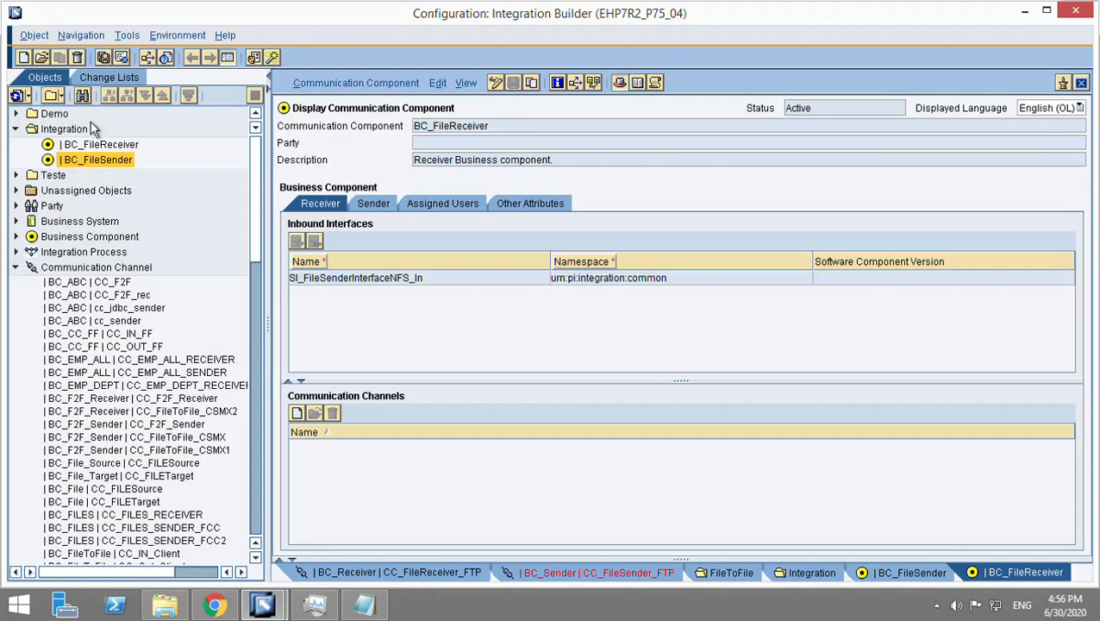
Step: Start a new communication channel in the Integration folder and assign it to the communication component BC_FileSender
click(74, 129)
right_click(77, 133)
click(85, 142)
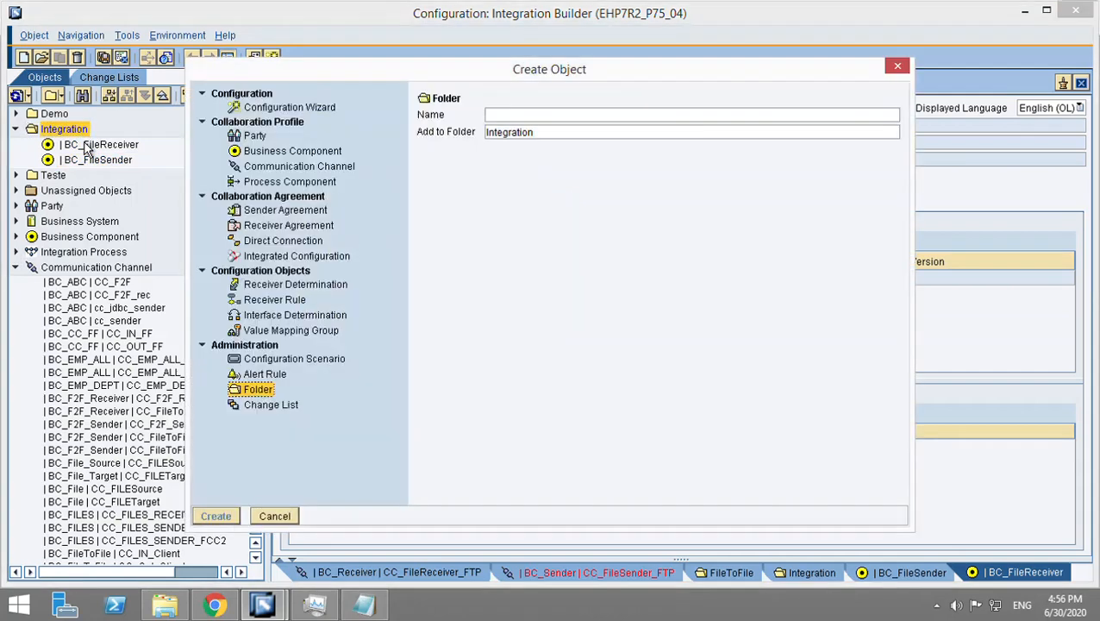
click(293, 166)
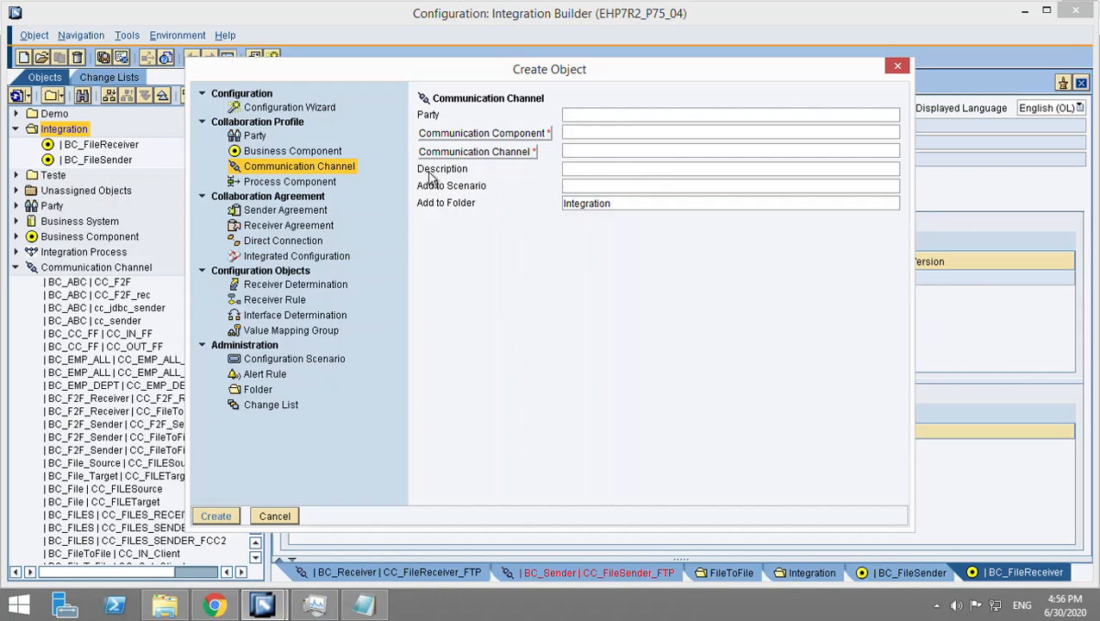
click(109, 167)
click(122, 174)
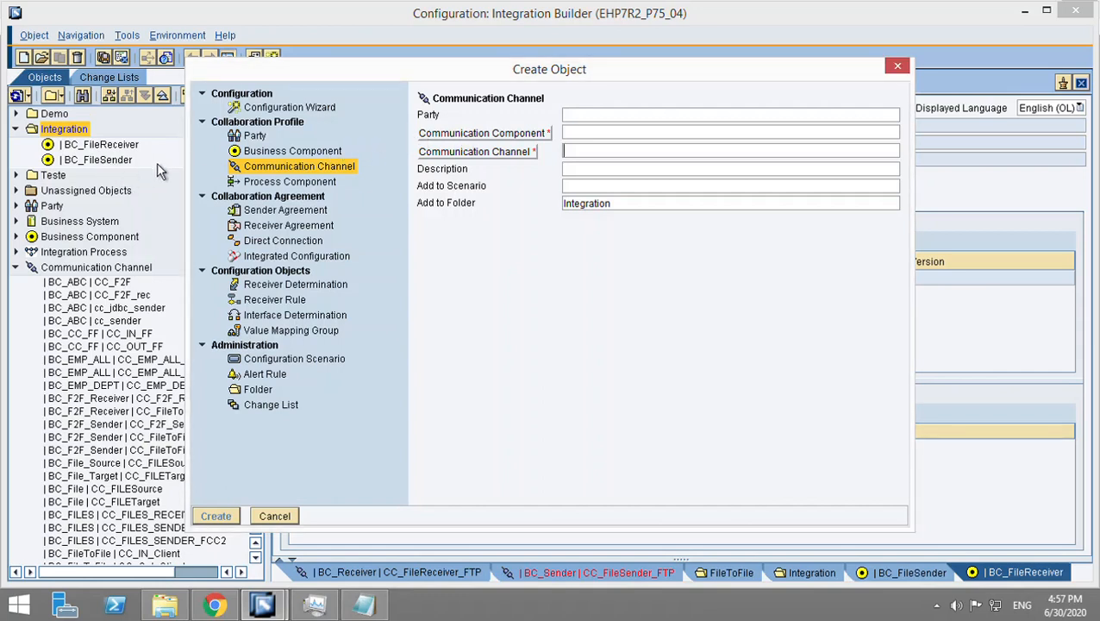
click(601, 137)
text(BC_)
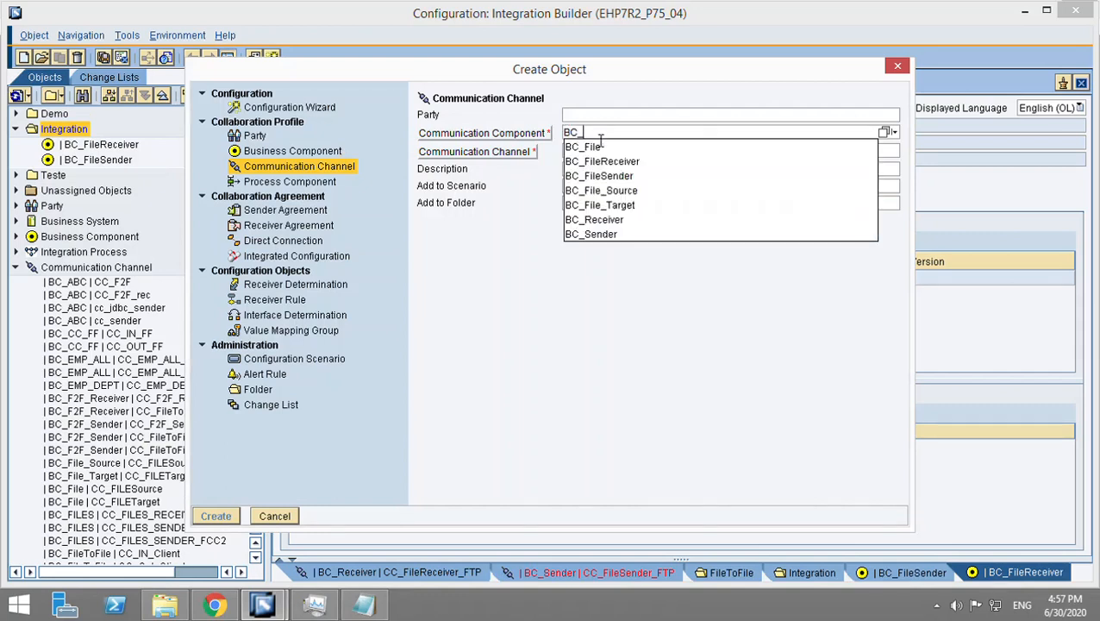
text(FileSe)
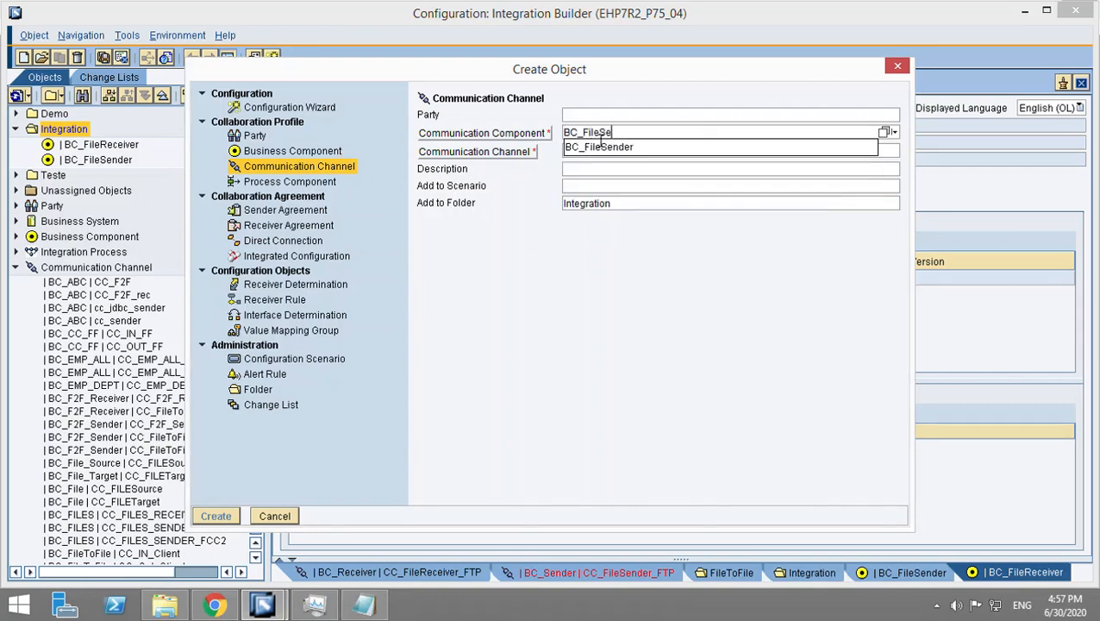
text(nder)
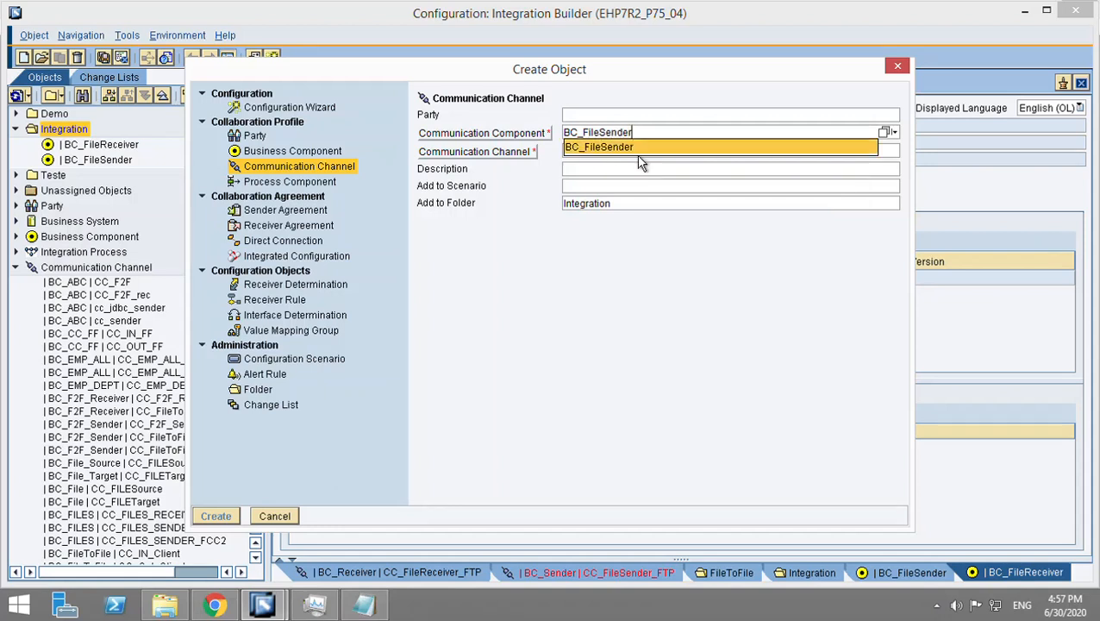
click(637, 150)
Step: Name the new communication channel CC_FileSenderNFS_FTP_Send
click(601, 153)
text(CC)
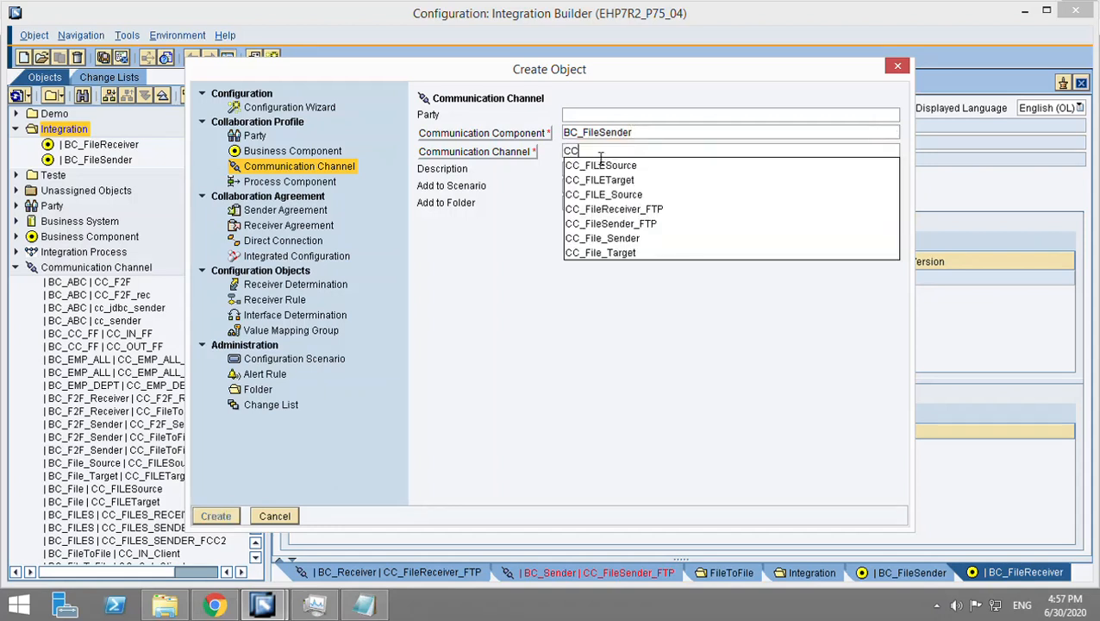
text(_Fi)
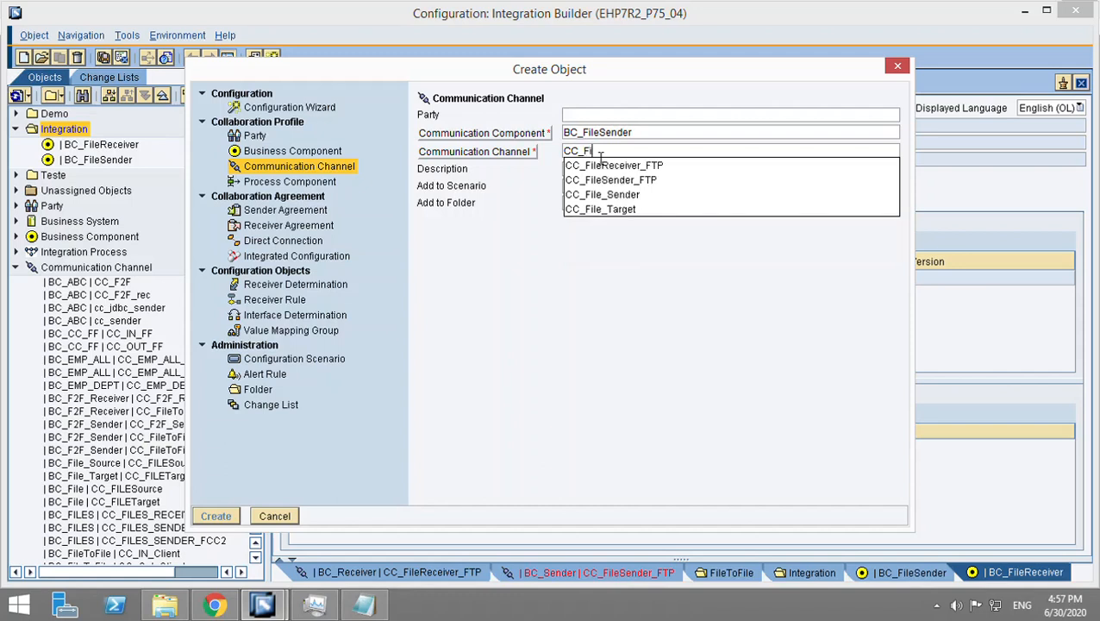
text(leSEnder)
key(BackSpace)
key(BackSpace)
key(BackSpace)
key(BackSpace)
key(BackSpace)
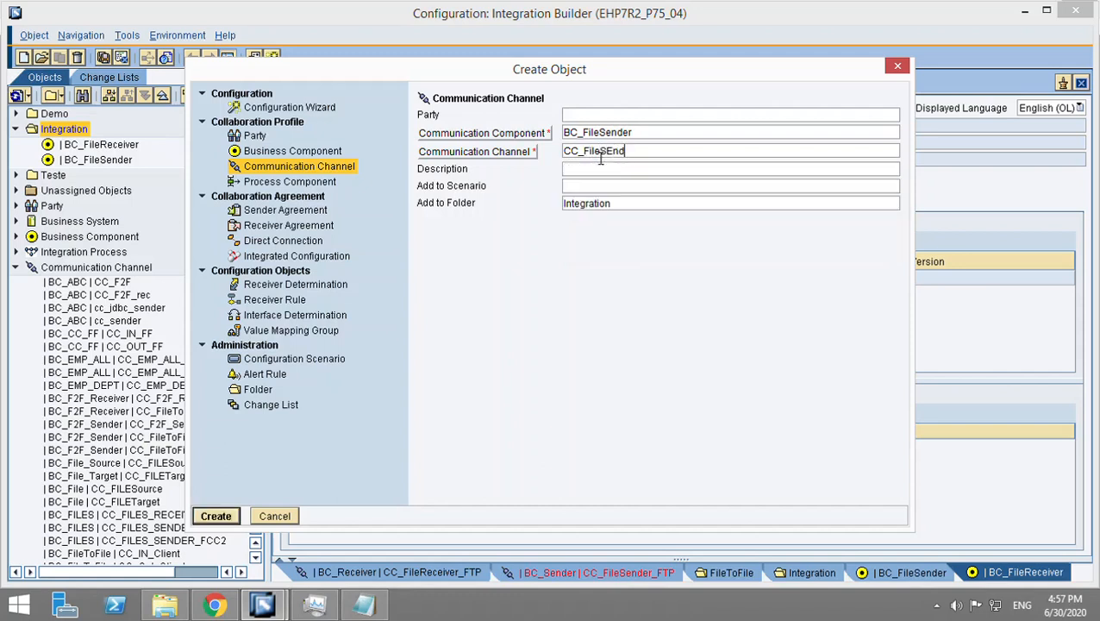
key(BackSpace)
text(Sender)
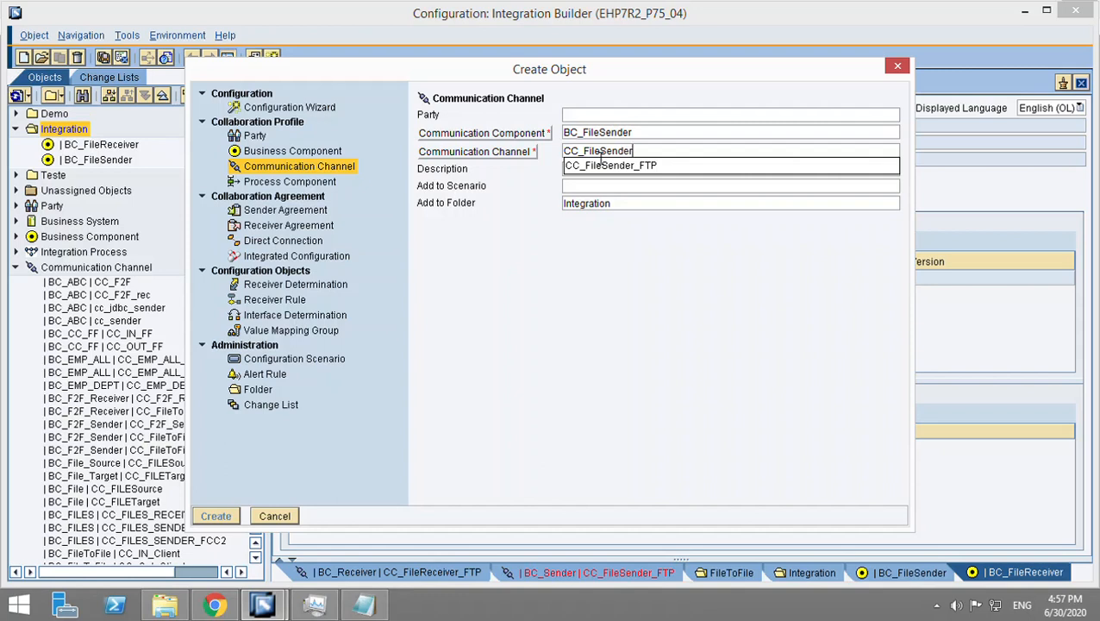
text(NFS)
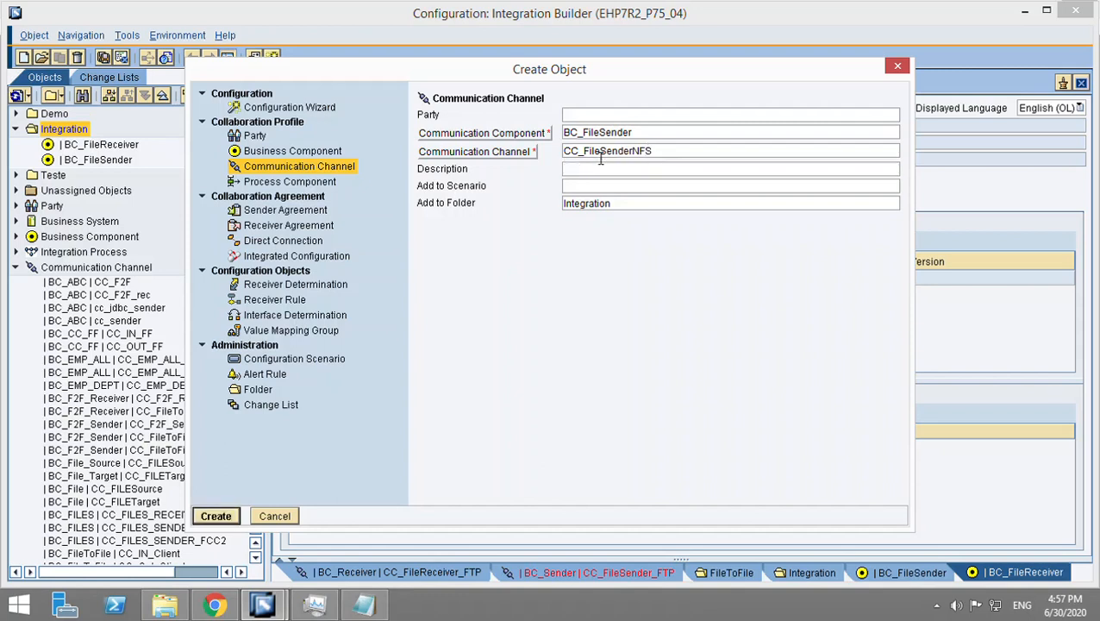
text(_SF)
key(BackSpace)
key(BackSpace)
text(FTP_Send)
double_click(754, 158)
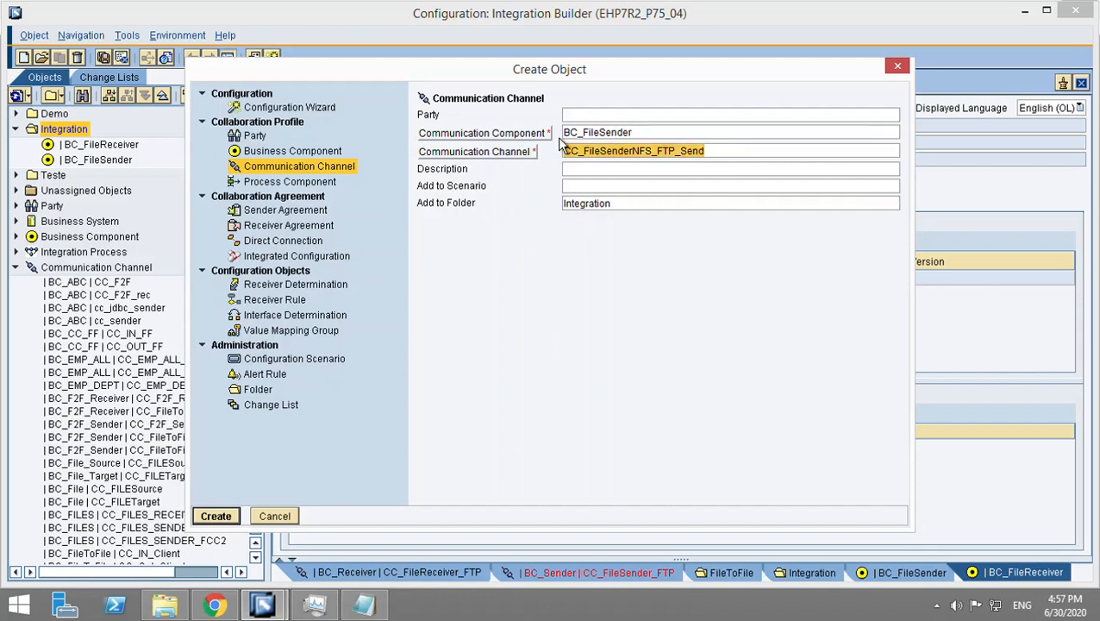
click(731, 171)
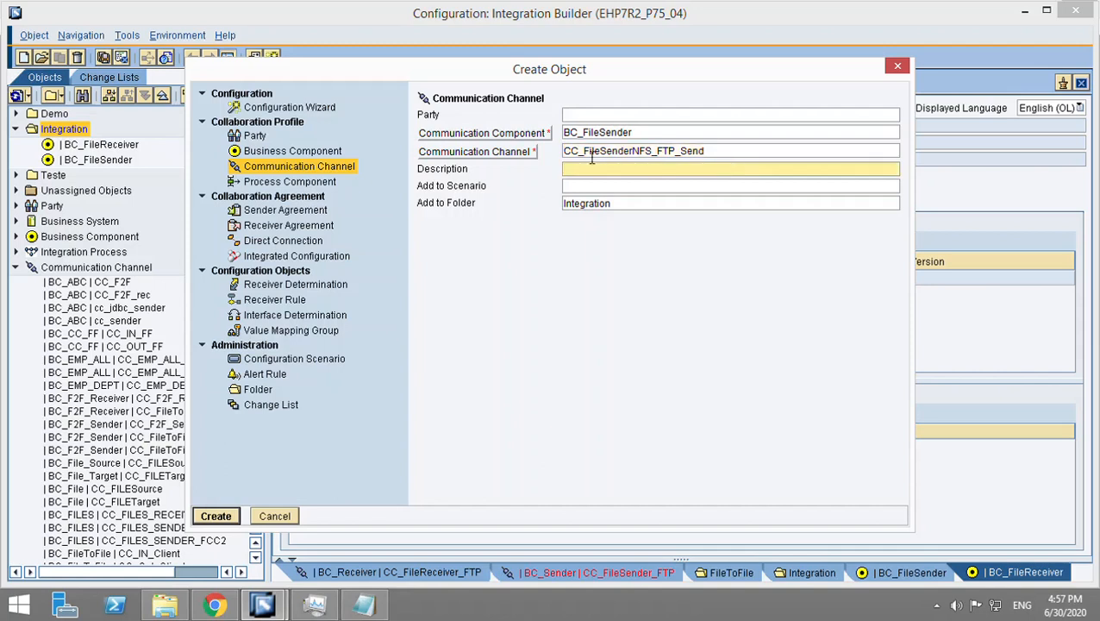
click(678, 153)
double_click(678, 154)
click(676, 157)
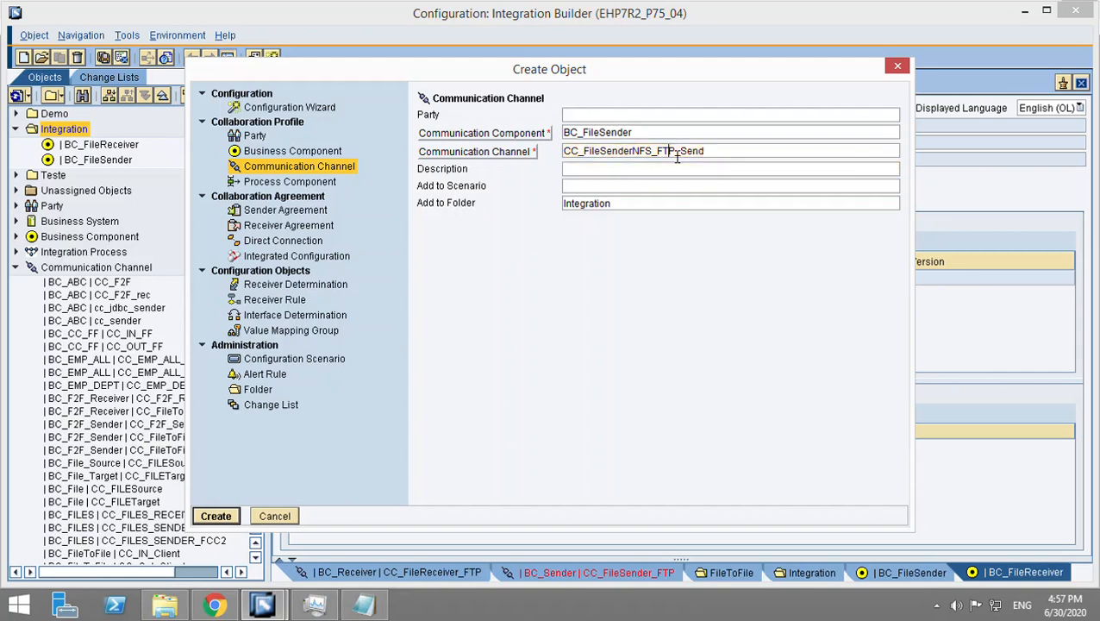
double_click(699, 160)
click(699, 160)
mouse_move(677, 157)
mouse_down()
mouse_move(657, 157)
mouse_move(705, 157)
mouse_move(688, 156)
mouse_up()
double_click(734, 161)
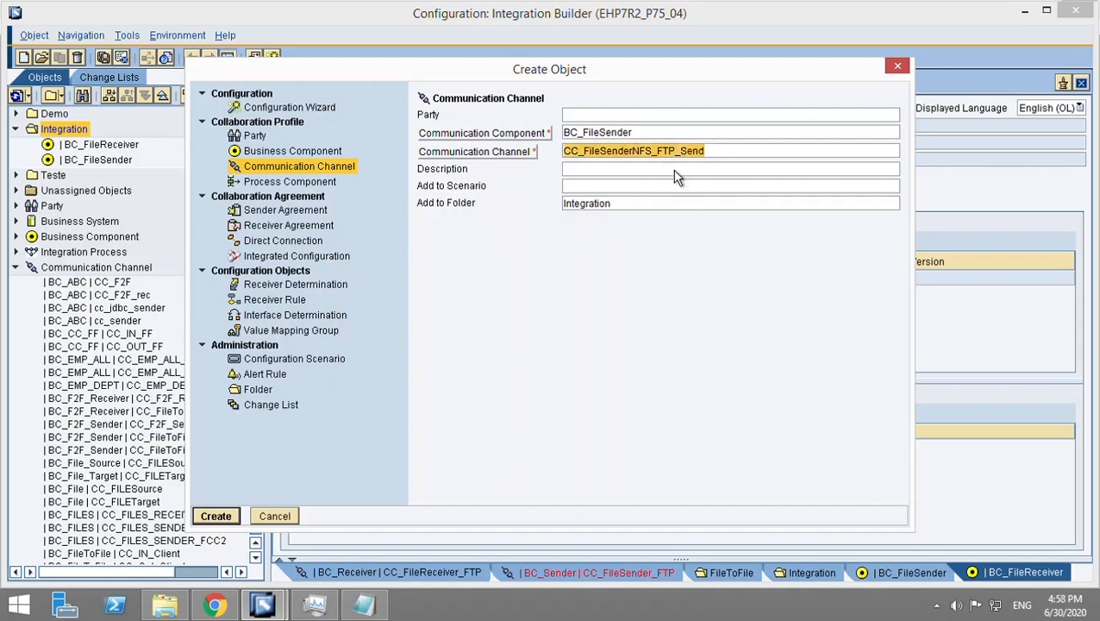
click(669, 156)
double_click(668, 156)
click(668, 158)
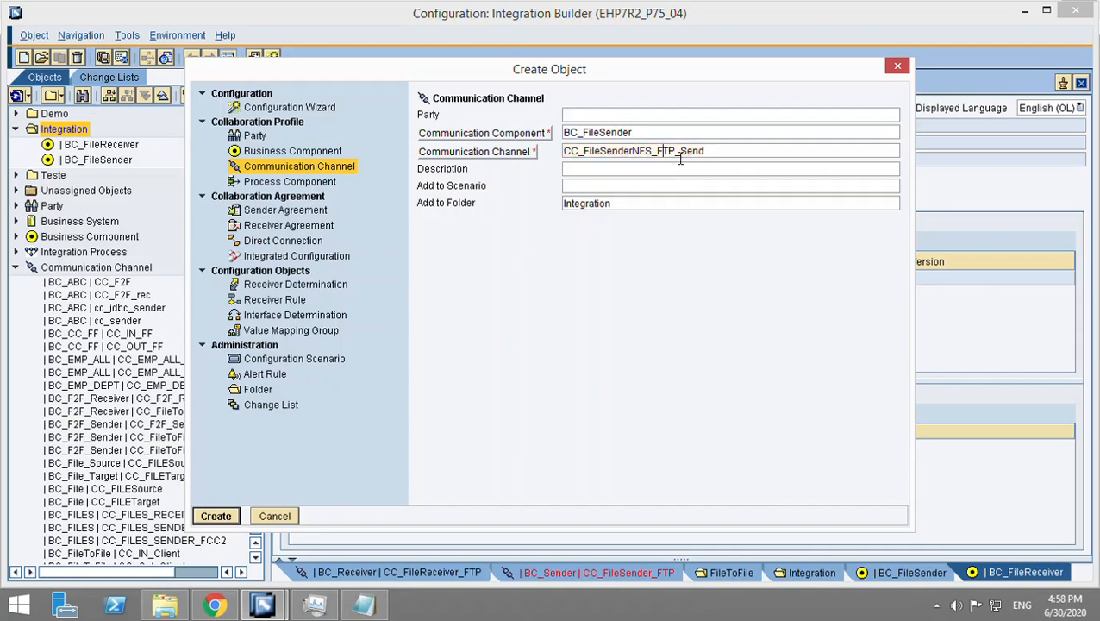
double_click(680, 157)
drag(681, 157, 718, 158)
click(717, 159)
Step: Create the communication channel, dismiss the system messages, and choose File from SAP BASIS 7.50 as its adapter type
click(230, 521)
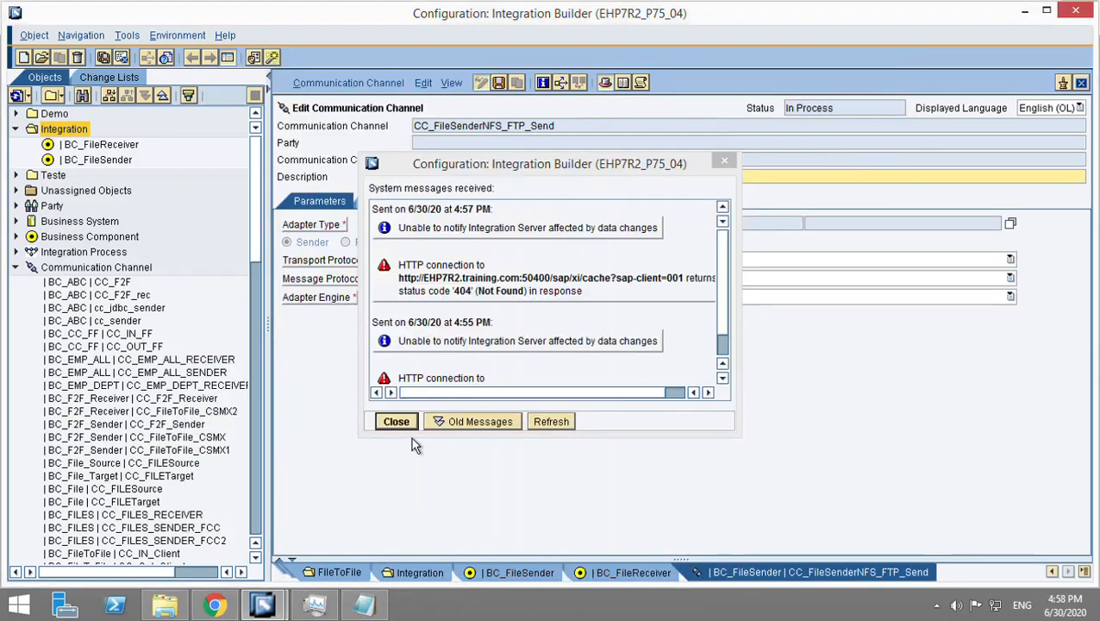
click(405, 423)
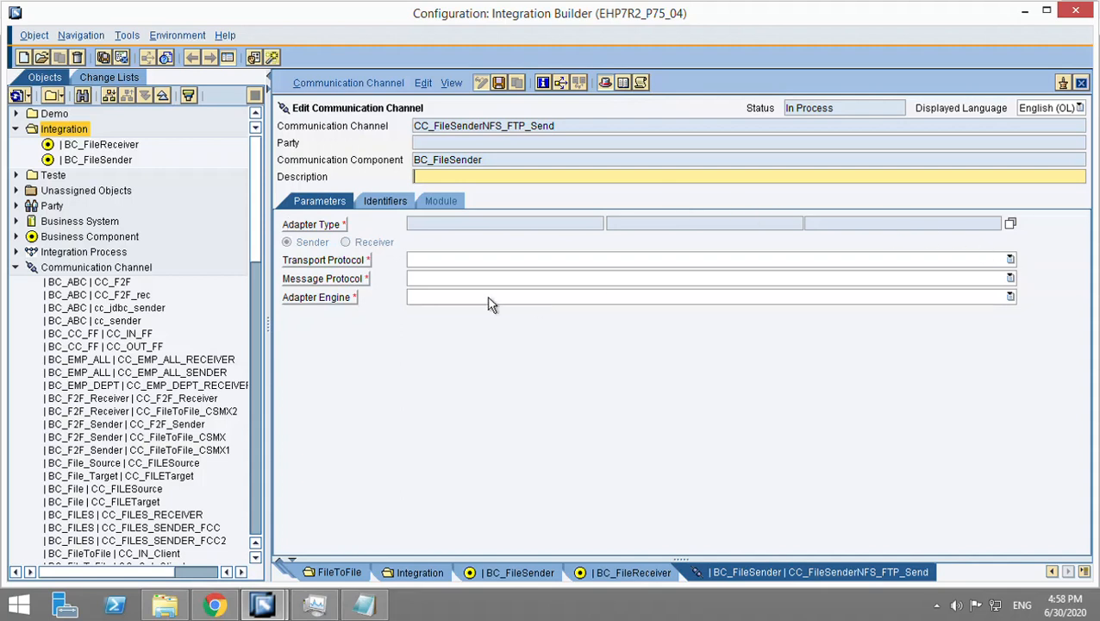
click(1014, 228)
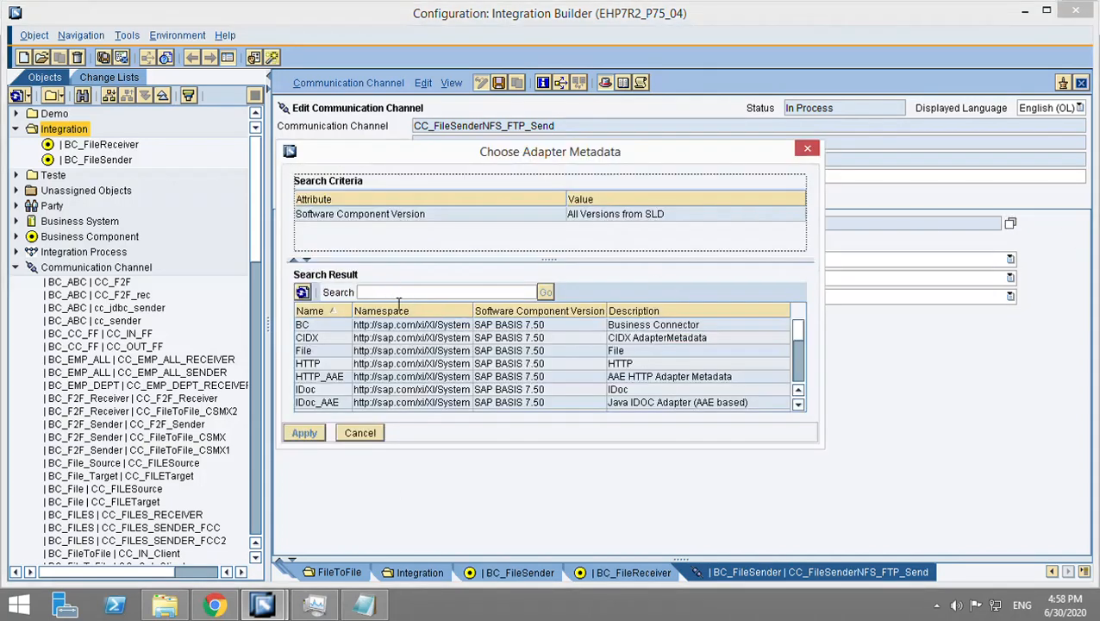
click(399, 295)
text(File)
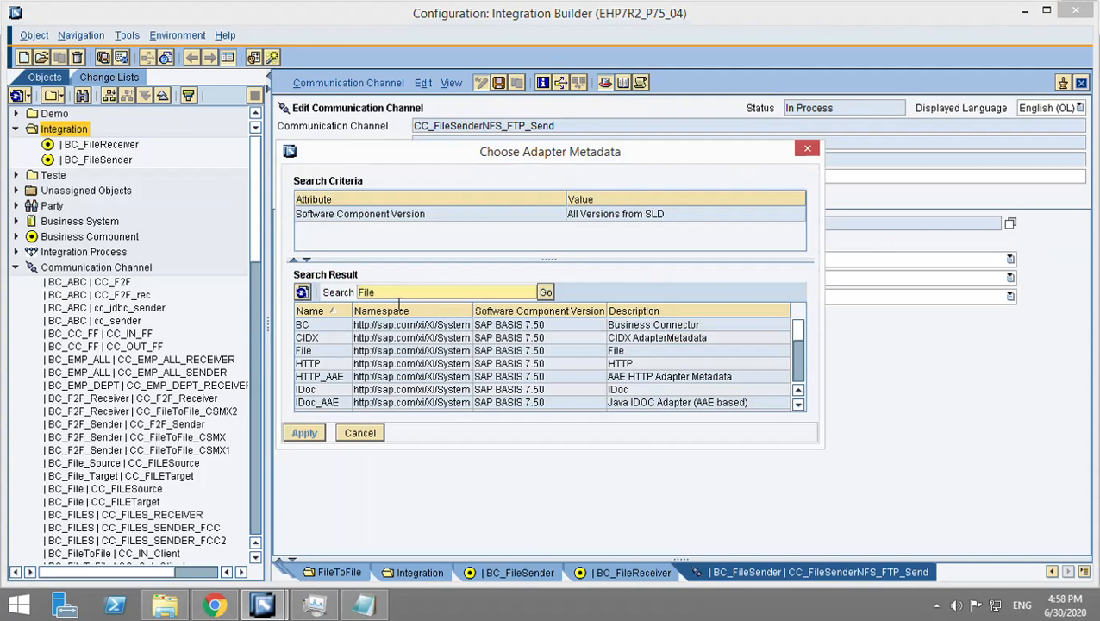
click(320, 353)
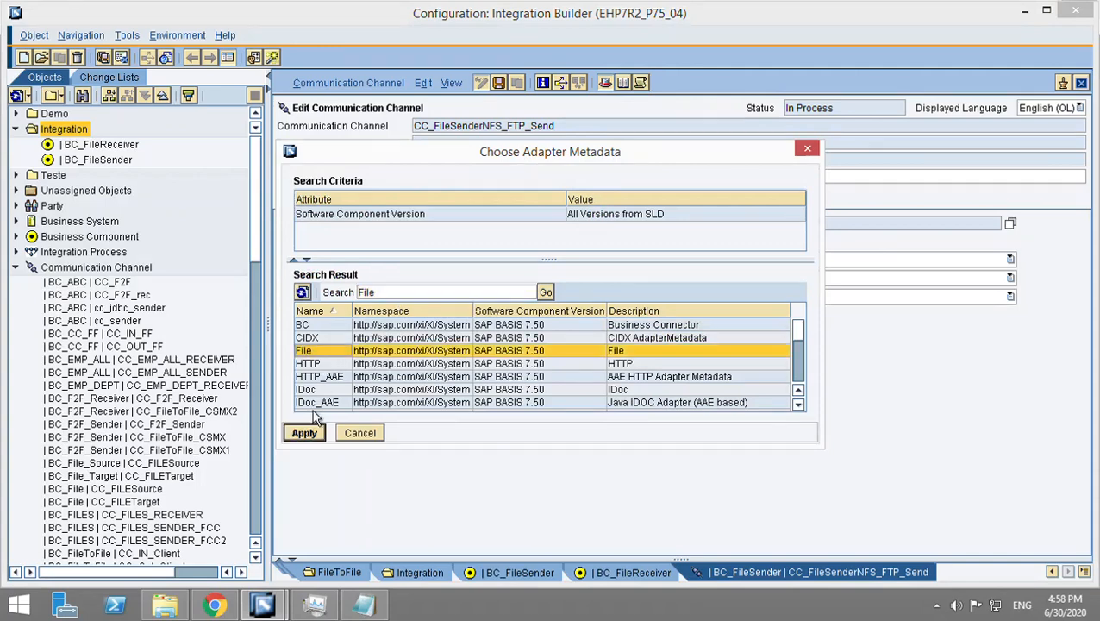
click(313, 435)
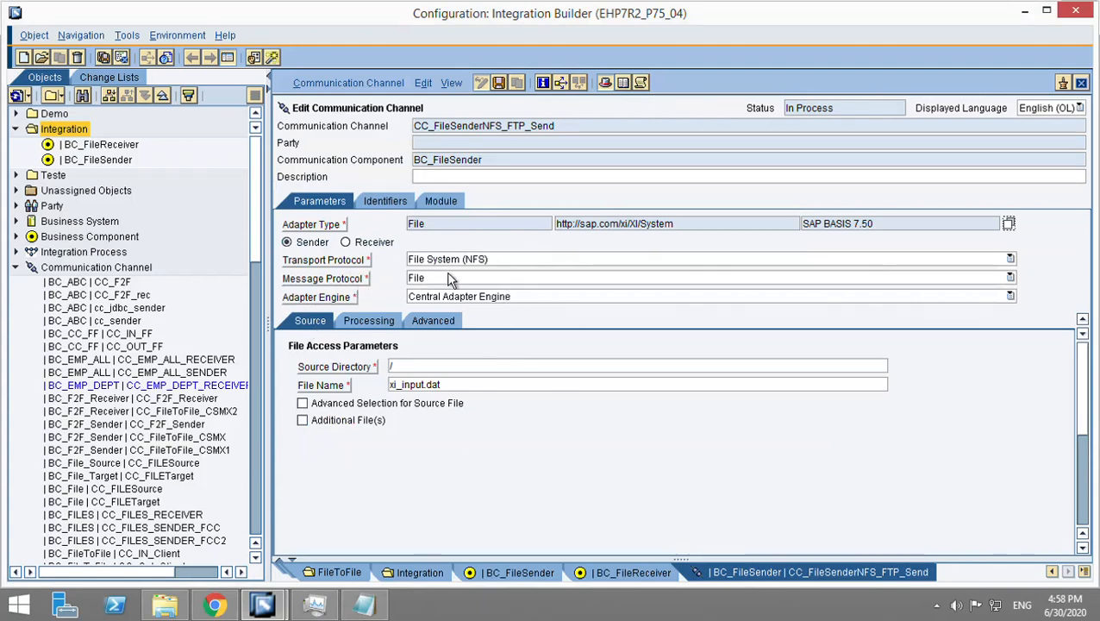
Step: Set the sender channel's transport protocol to File Transfer Protocol (FTP)
click(507, 269)
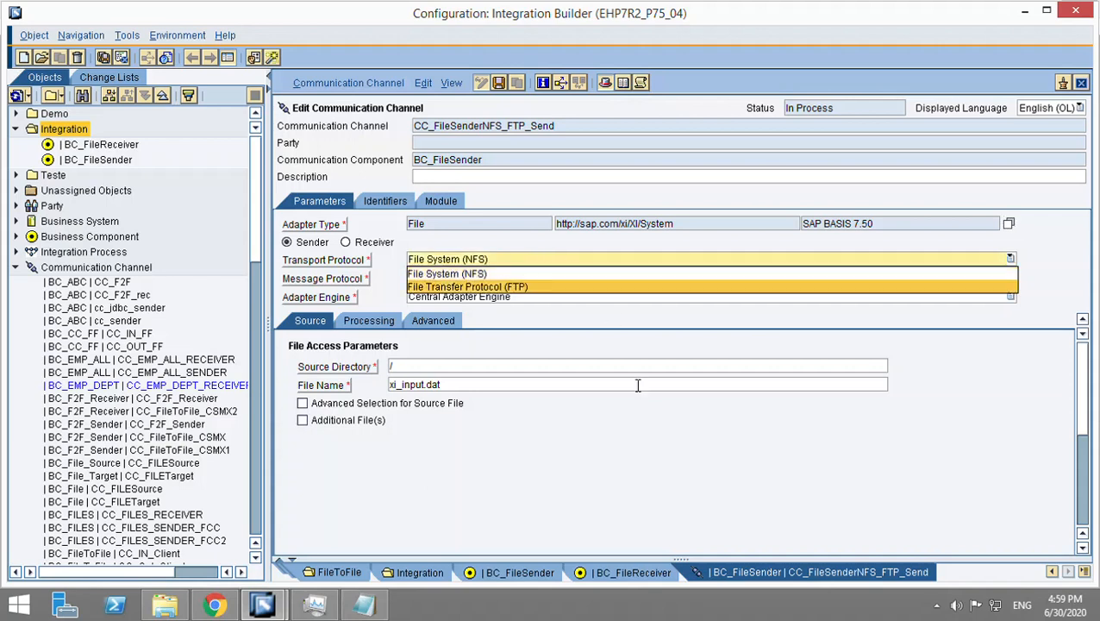
click(638, 384)
click(529, 271)
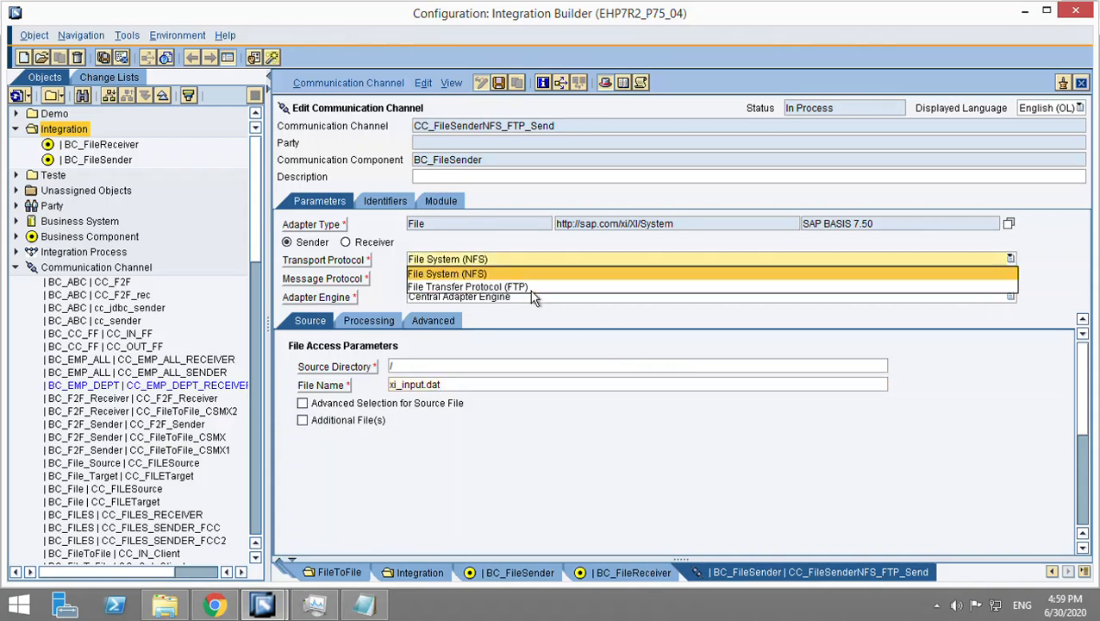
click(530, 292)
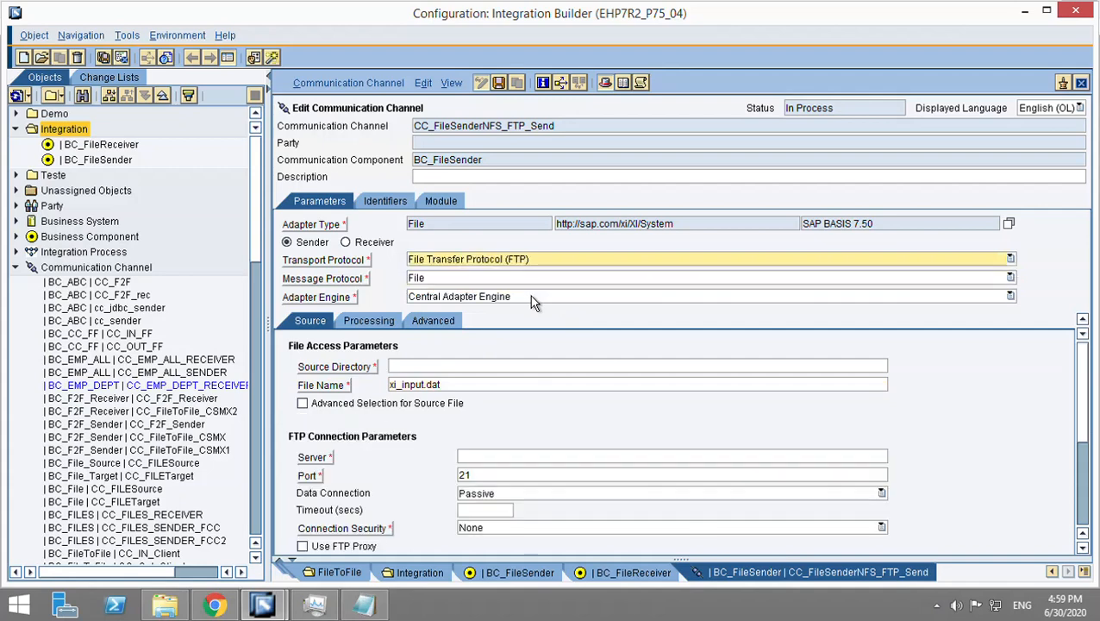
Step: Examine the sender channel's FTP connection parameters, from server and port through connection security to connect mode and transfer mode
scroll(527, 449, down, 1)
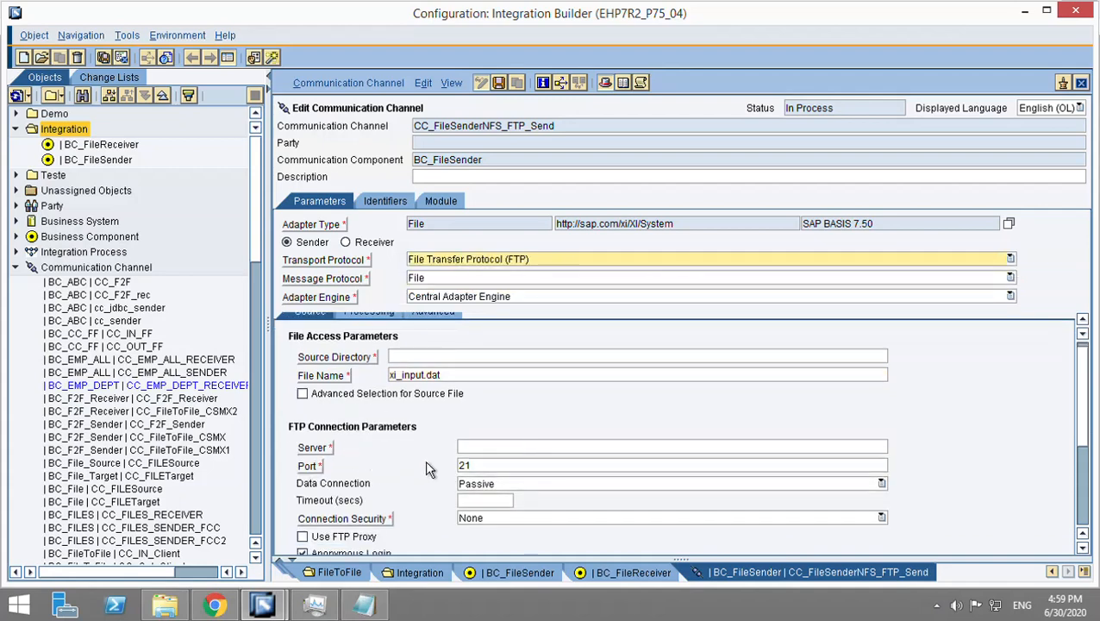
click(544, 448)
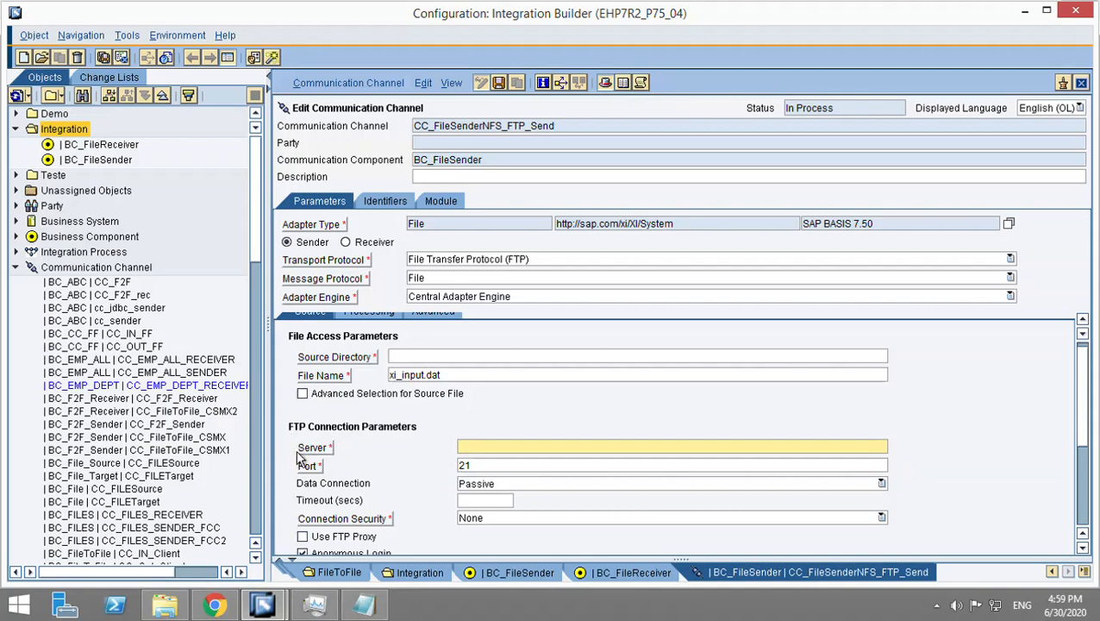
scroll(434, 477, down, 1)
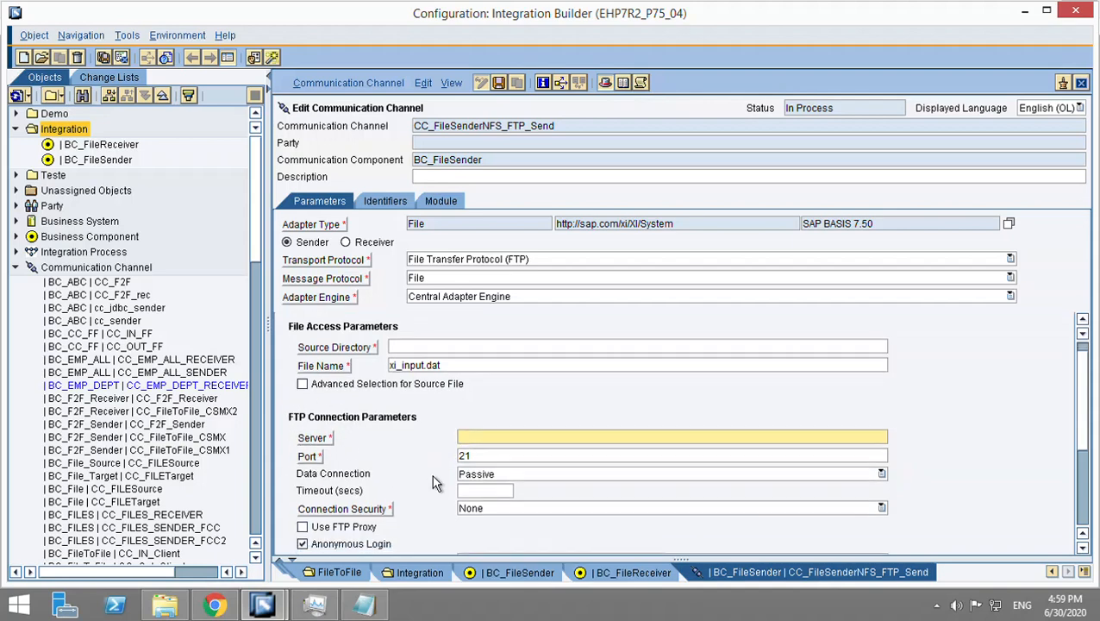
scroll(431, 474, down, 3)
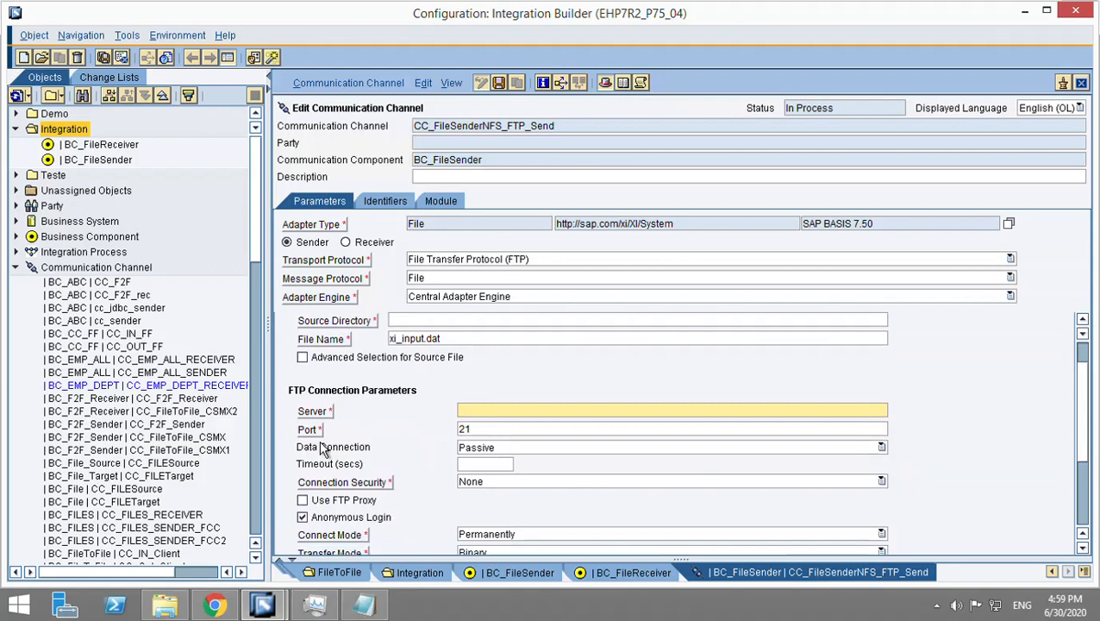
click(517, 435)
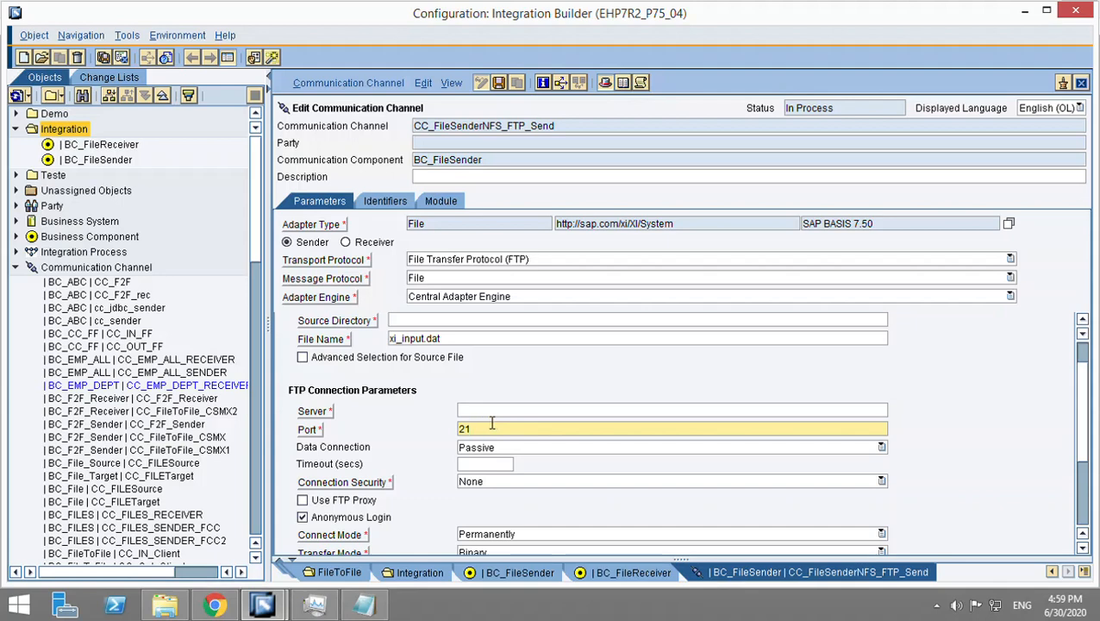
double_click(460, 428)
click(483, 412)
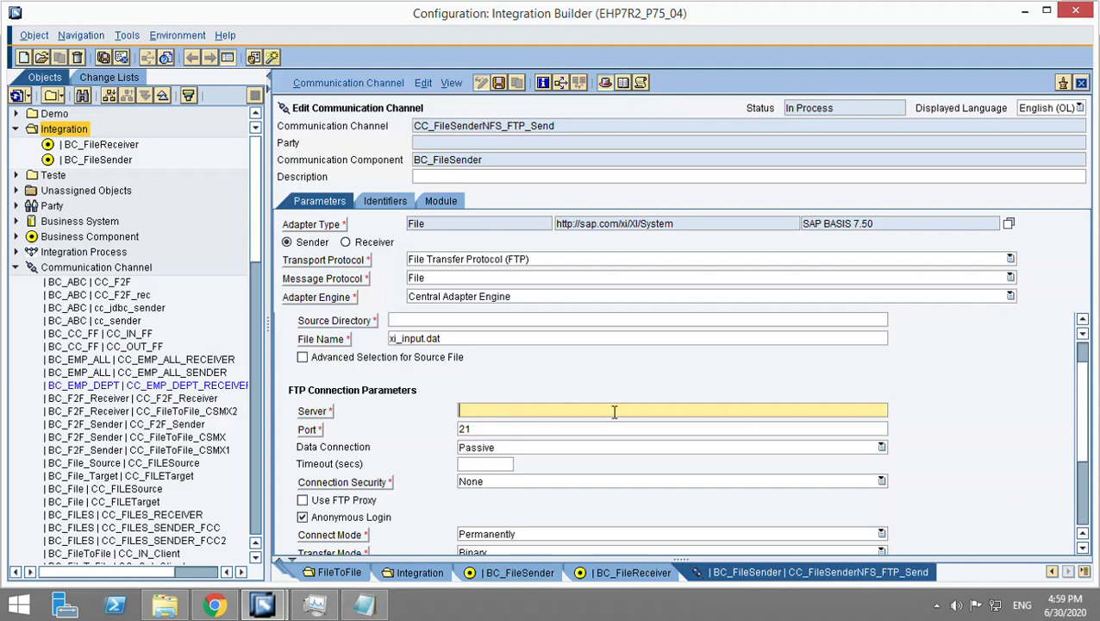
scroll(615, 412, down, 3)
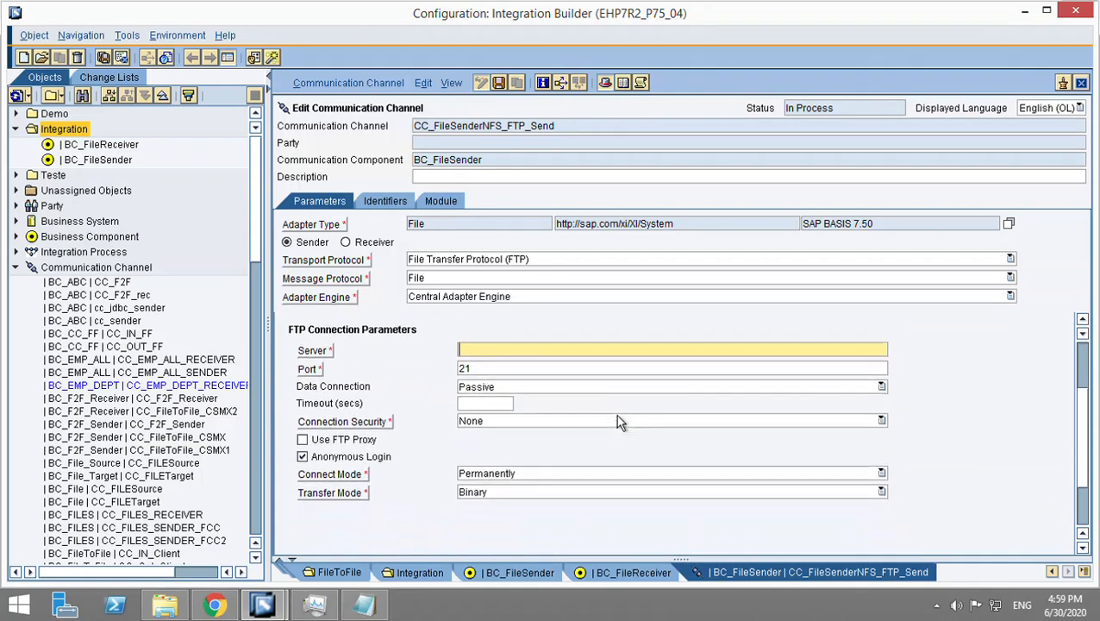
scroll(467, 403, down, 1)
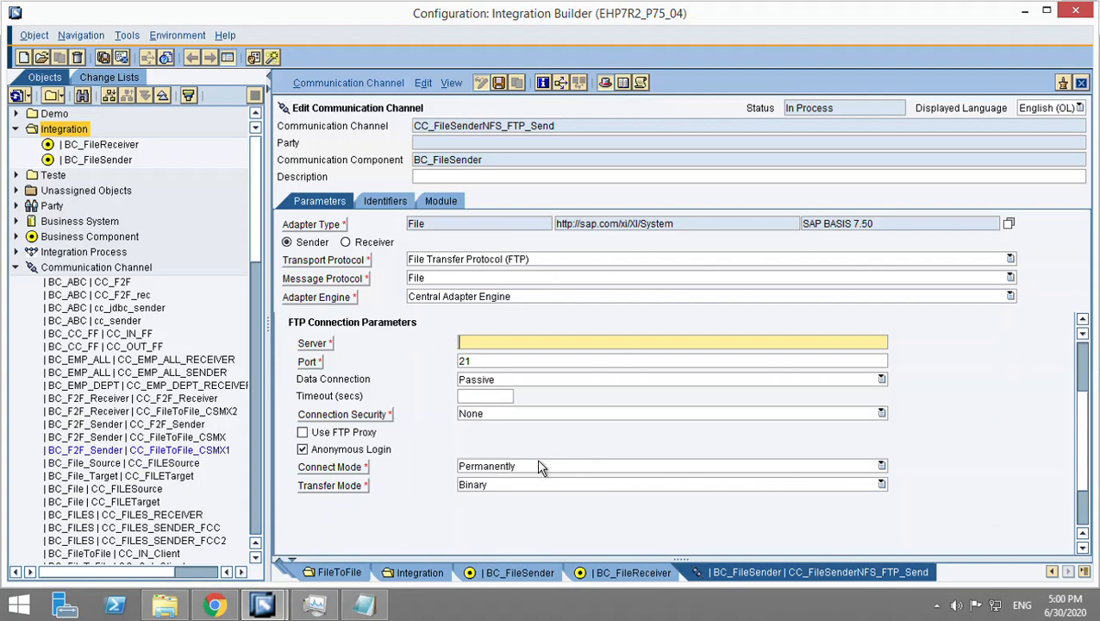
scroll(610, 503, up, 1)
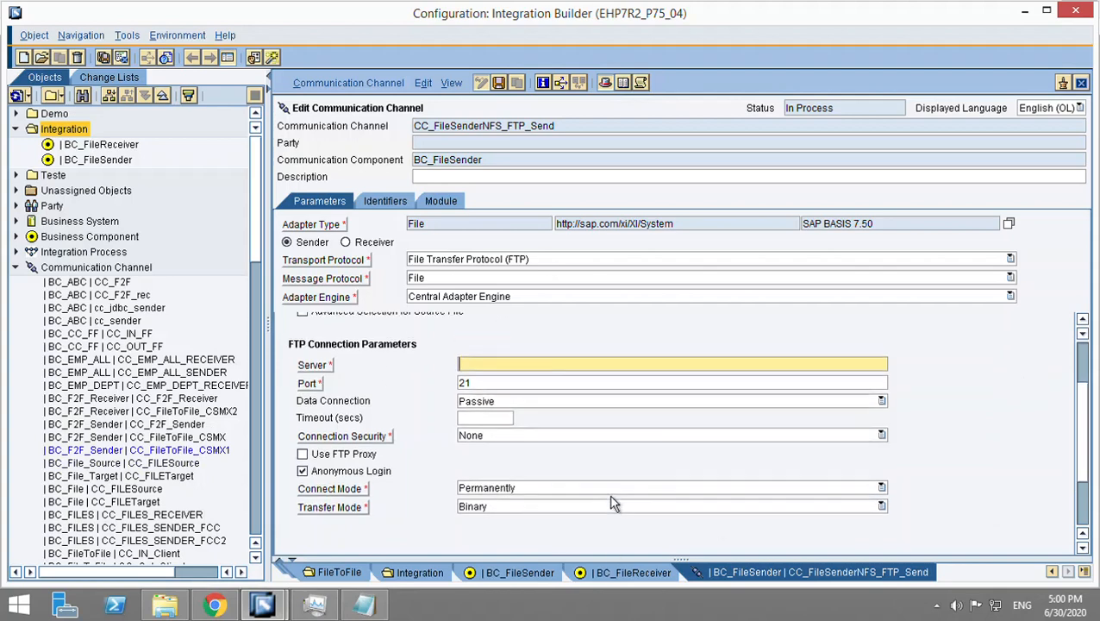
Step: Check the available Connect Mode options and turn off Anonymous Login in the FTP connection parameters
click(610, 503)
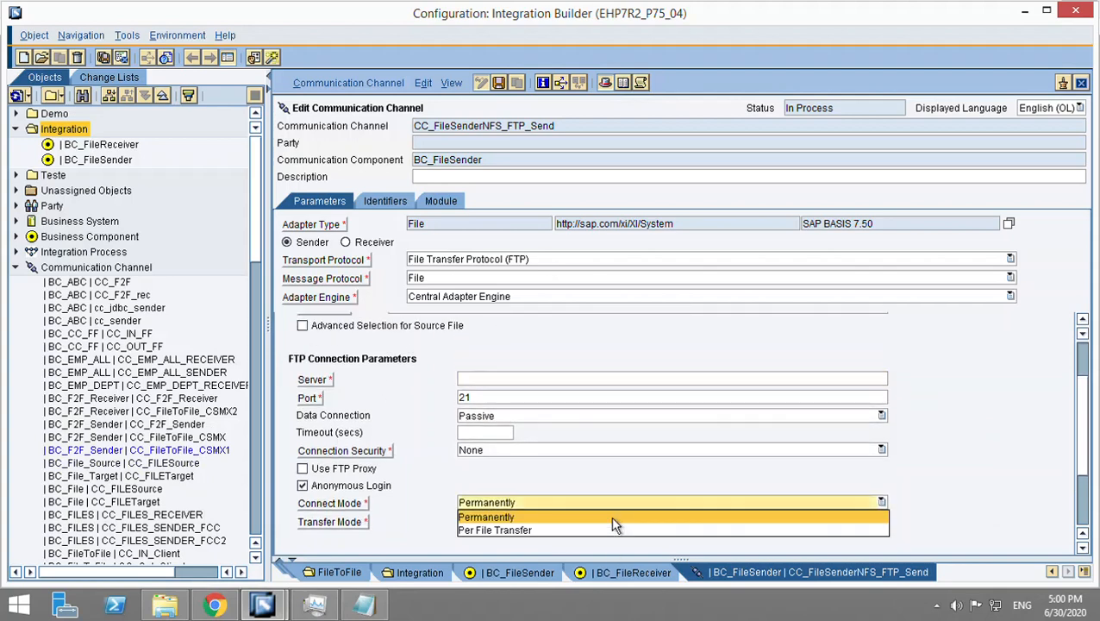
click(587, 491)
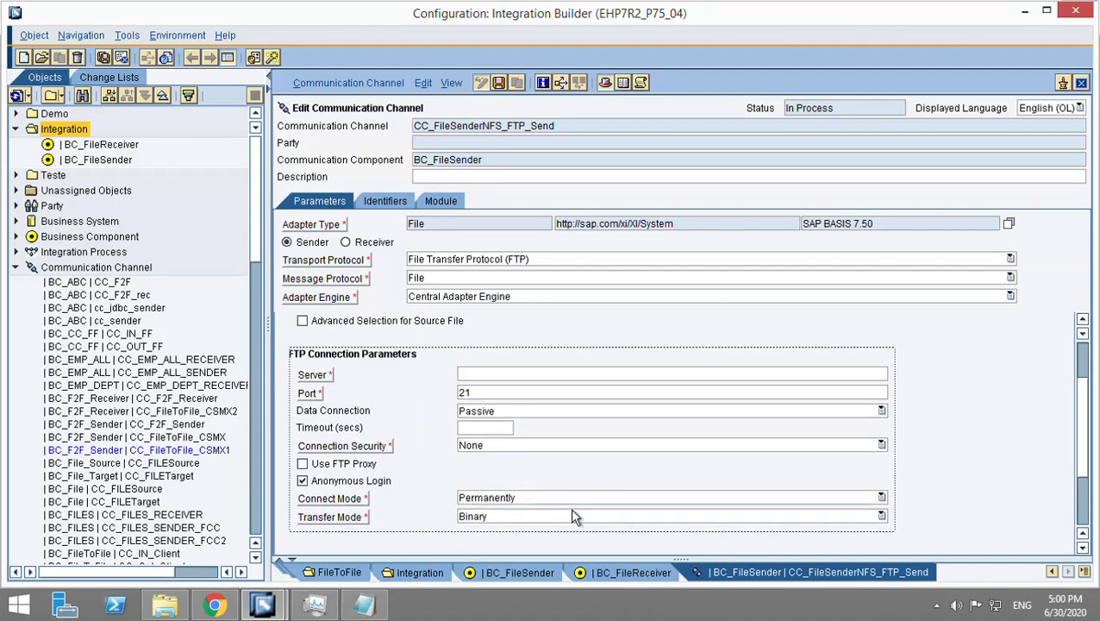
click(570, 502)
click(788, 487)
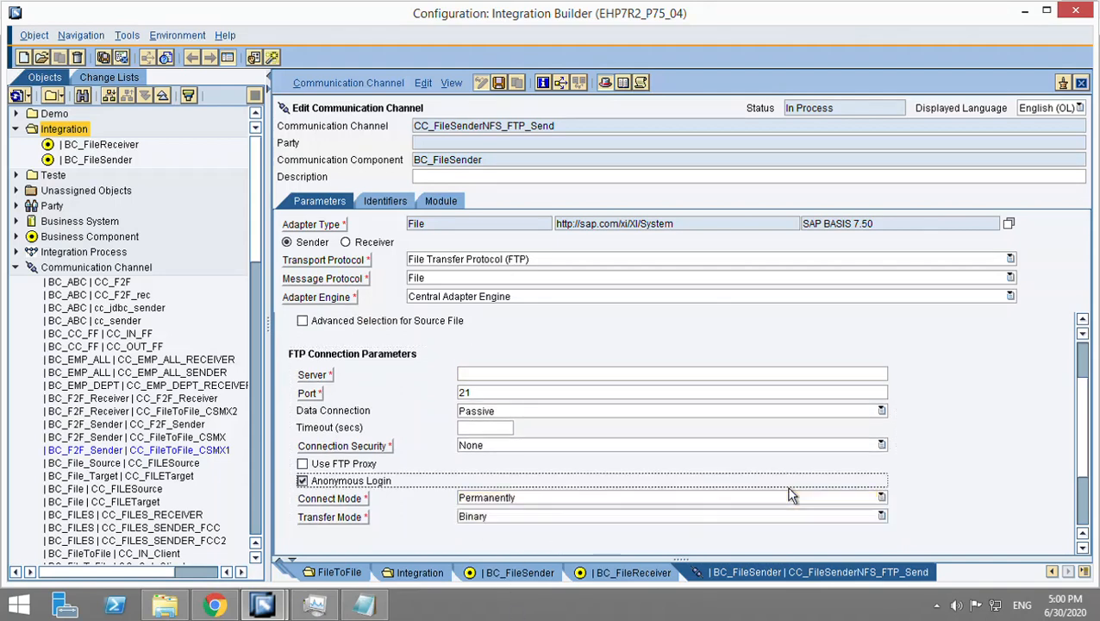
scroll(746, 488, down, 2)
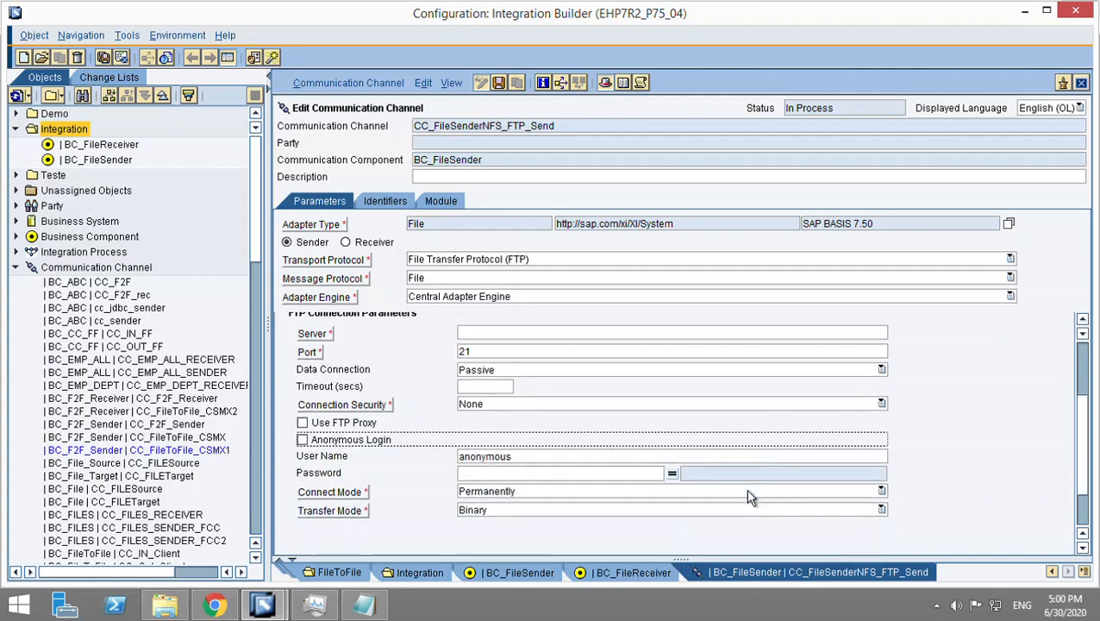
scroll(747, 488, up, 1)
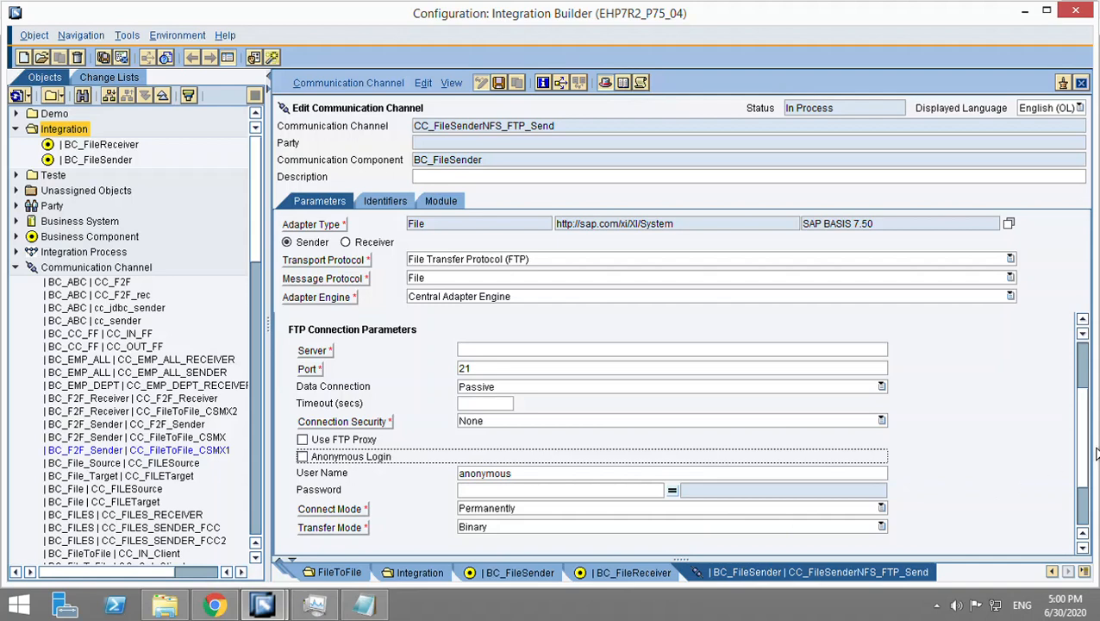
scroll(1093, 342, up, 3)
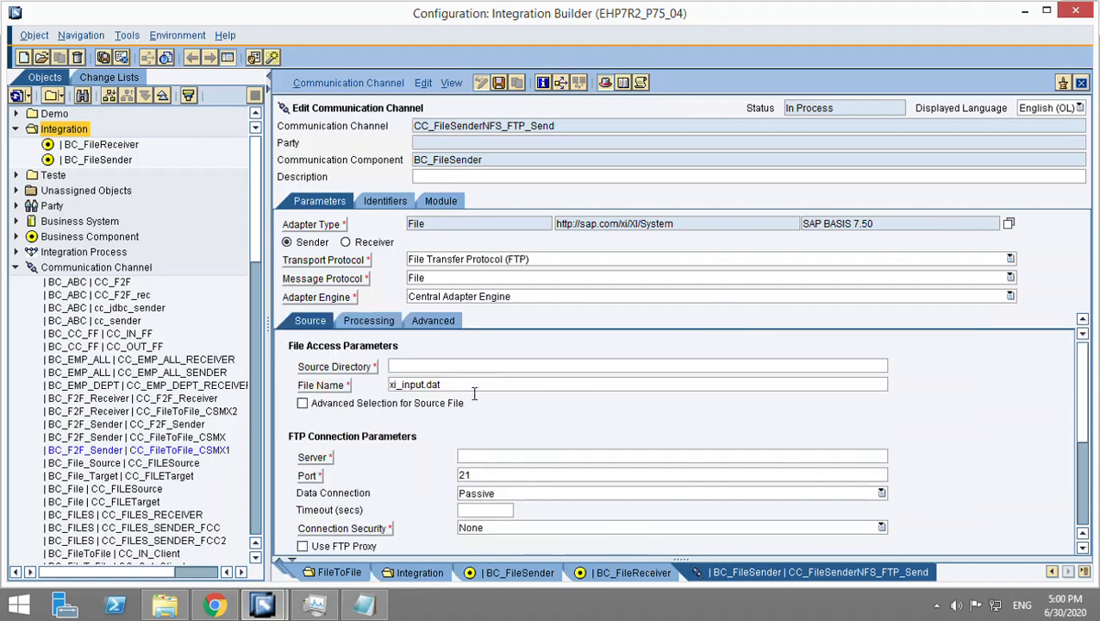
Step: Set the sender channel's transport protocol to File System (NFS)
click(554, 262)
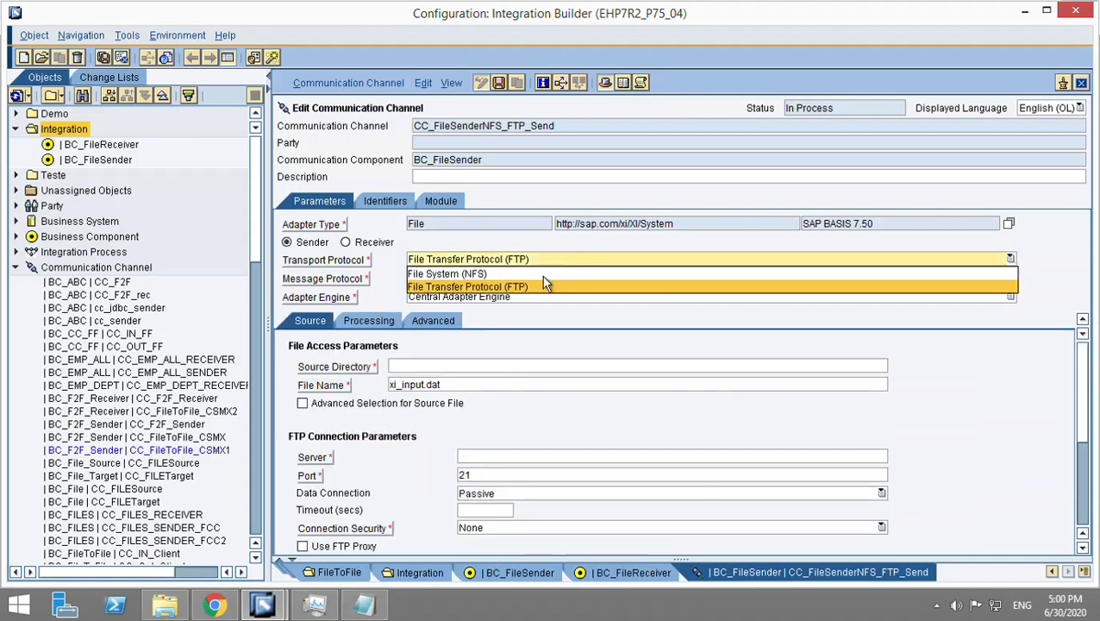
click(530, 274)
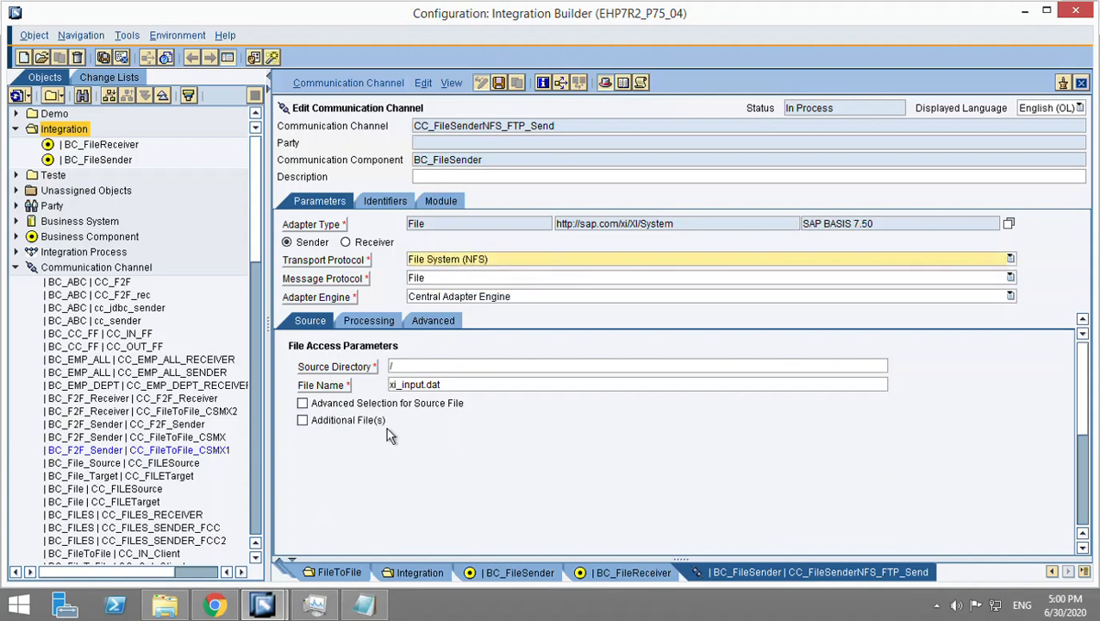
click(421, 369)
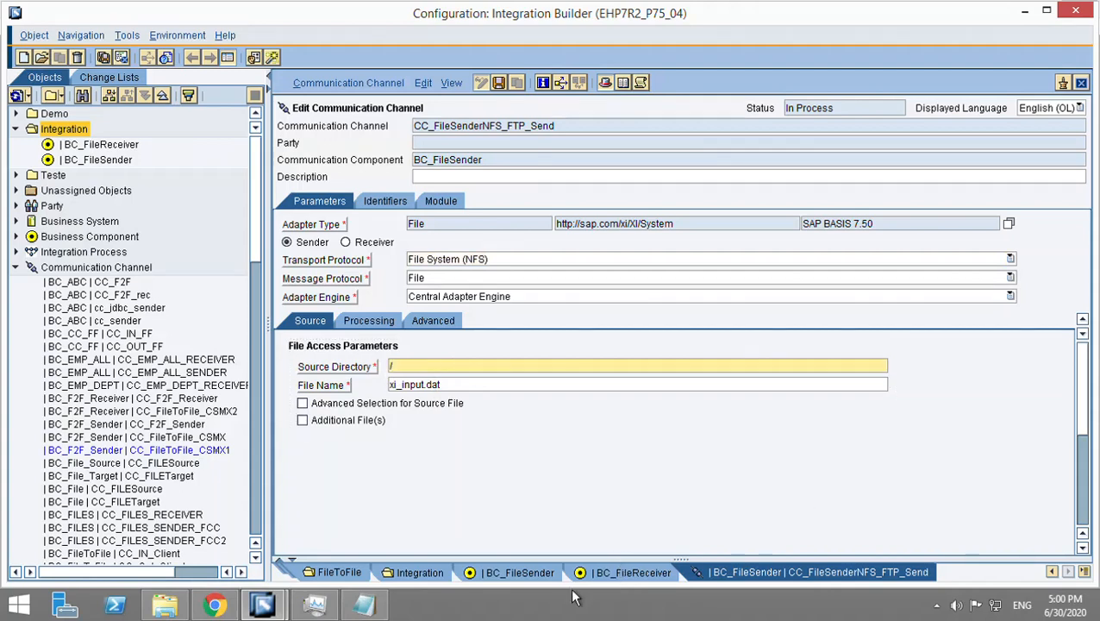
Step: Copy the source directory path E:\usr\sap\P76\D06\work\ from the source settings of the open channel CC_FileSender_FTP
click(1053, 572)
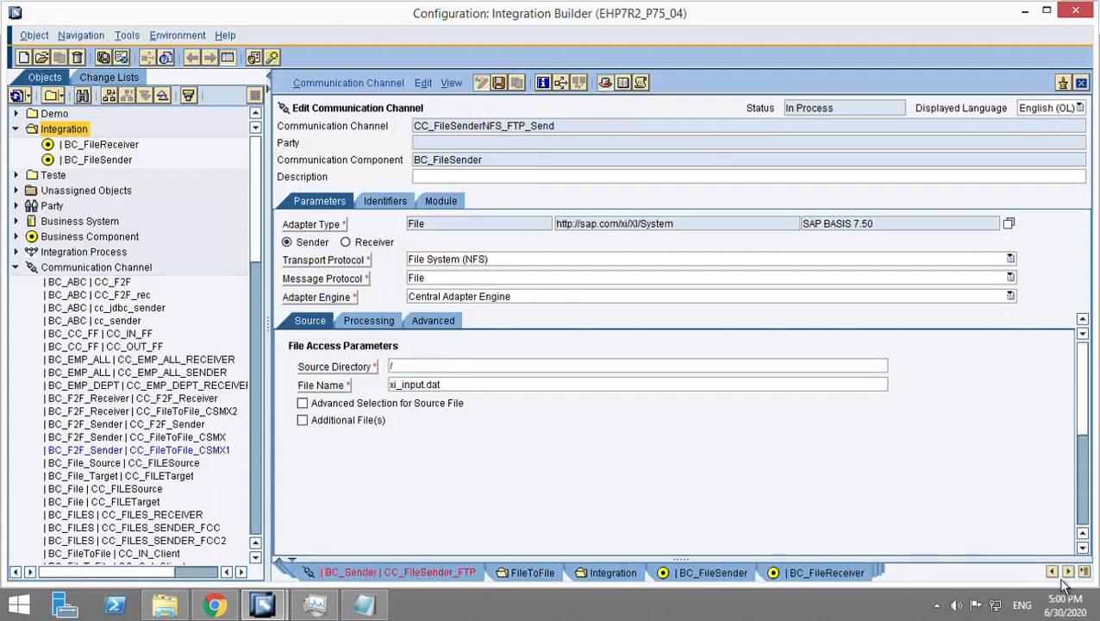
click(1052, 573)
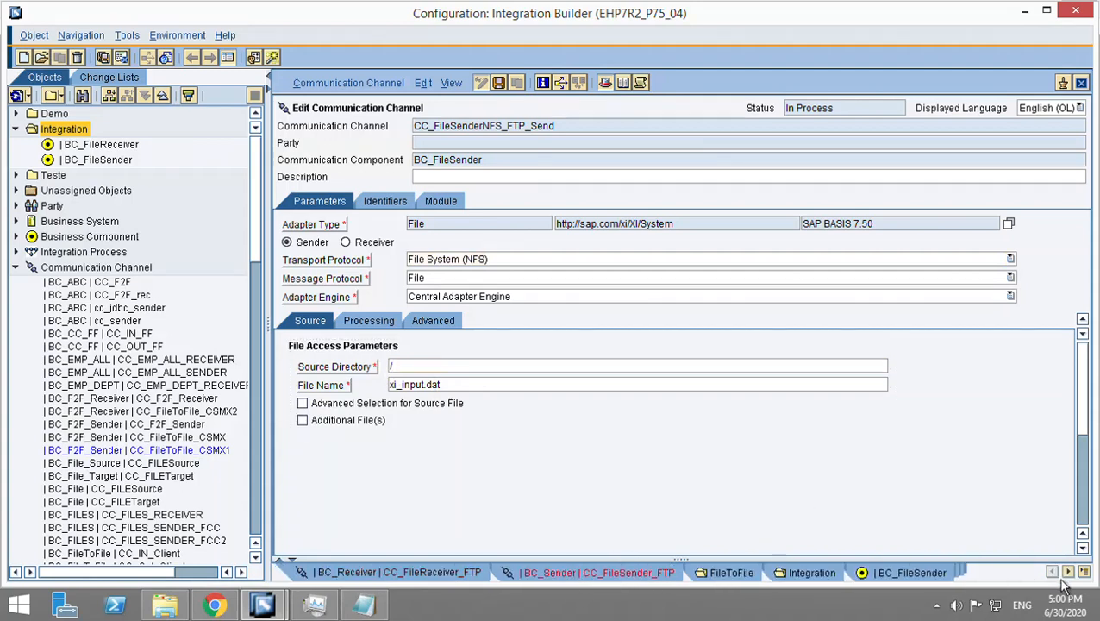
click(595, 571)
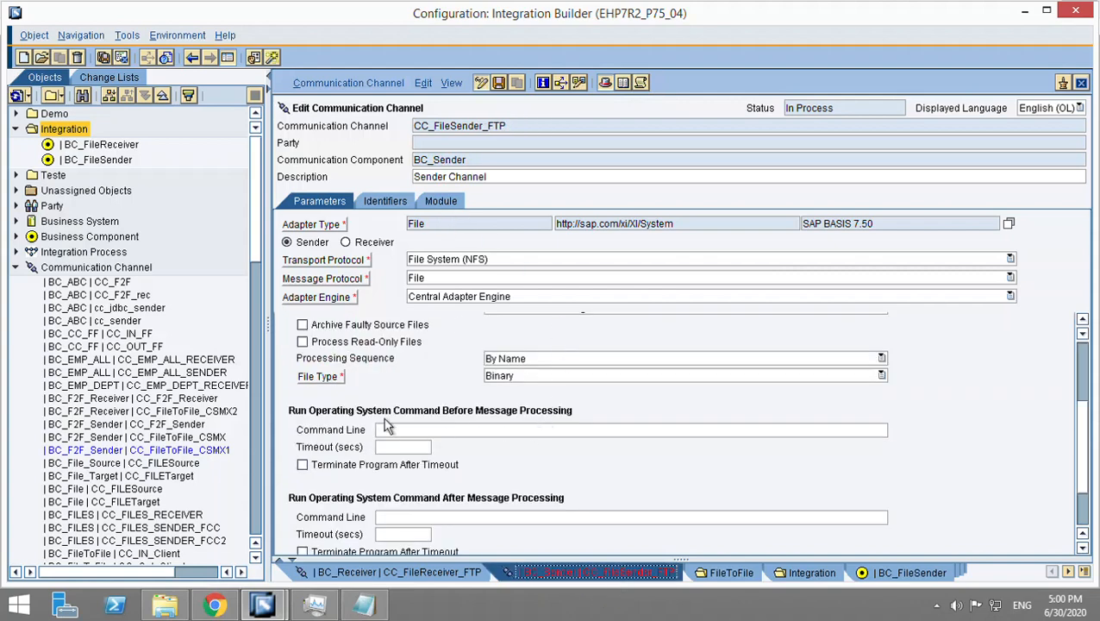
scroll(411, 453, up, 5)
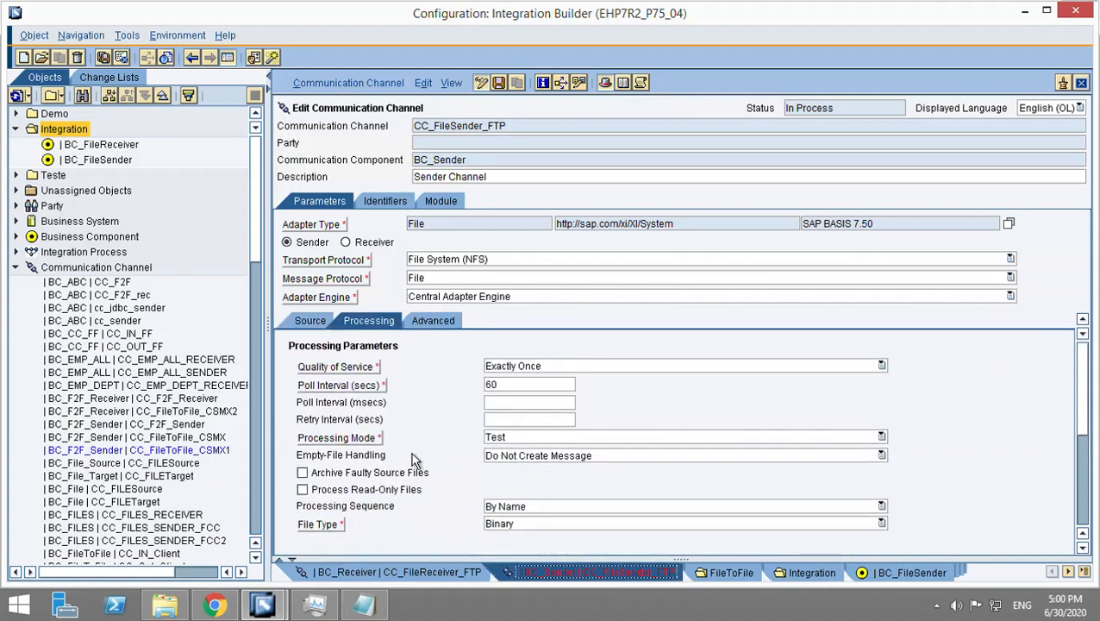
click(311, 321)
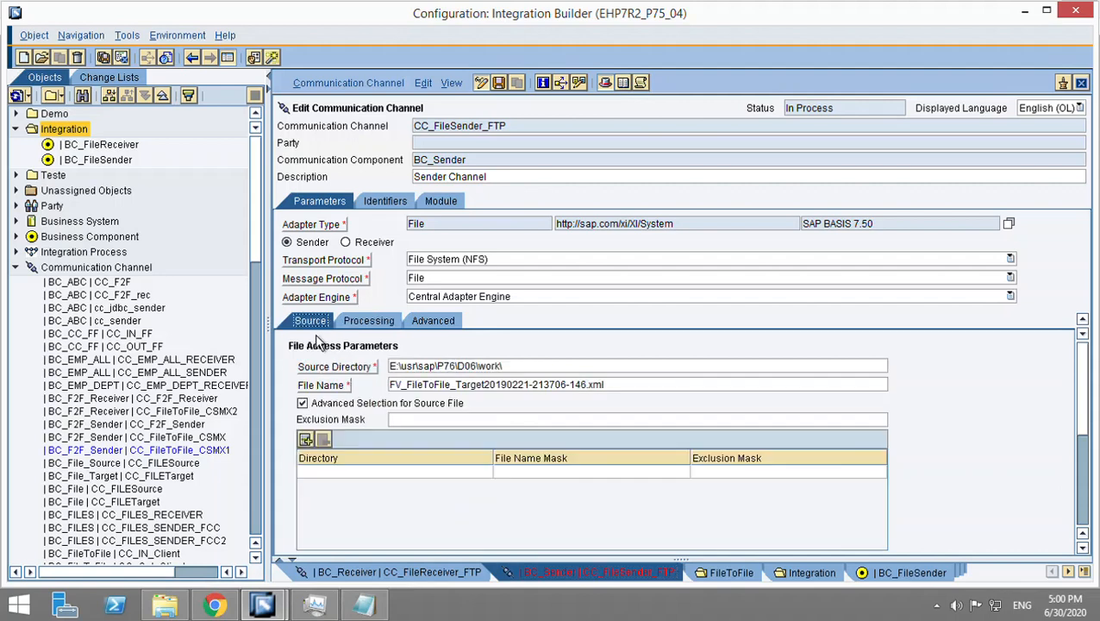
click(530, 369)
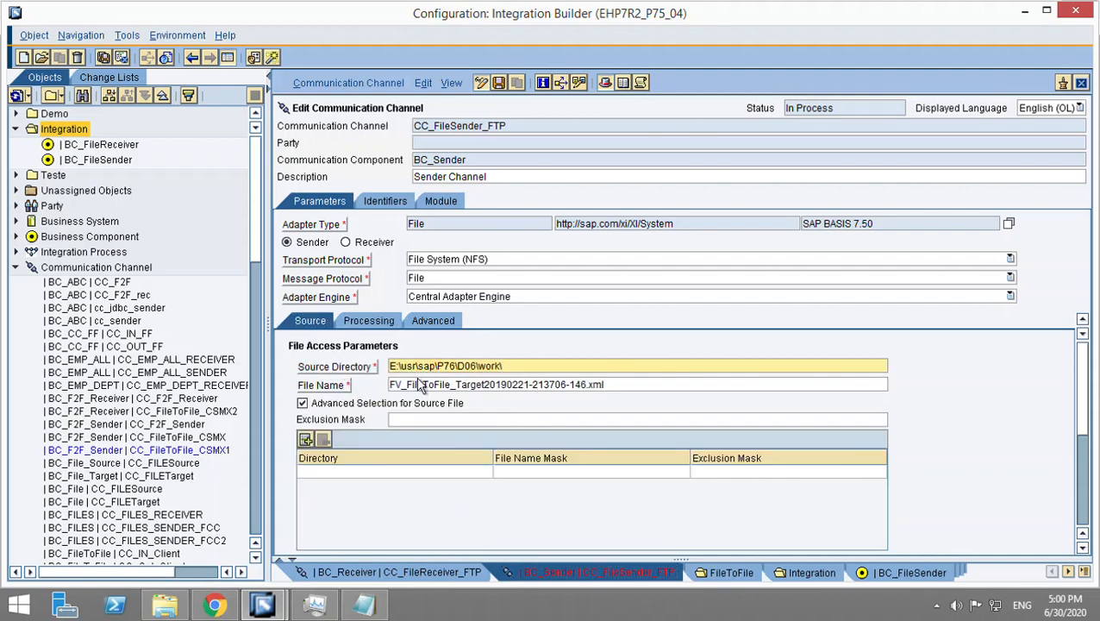
drag(520, 372, 389, 369)
key(ctrl+c)
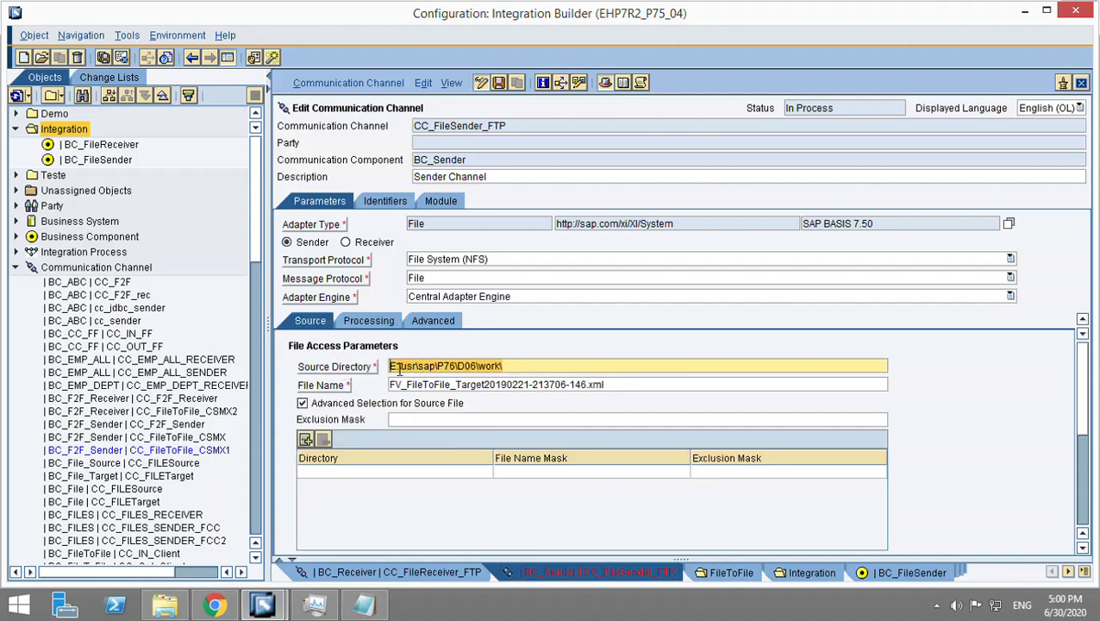
Step: Set the source directory of CC_FileSenderNFS_FTP_Send to the copied path E:\usr\sap\P76\D06\work\
click(1069, 572)
click(1069, 573)
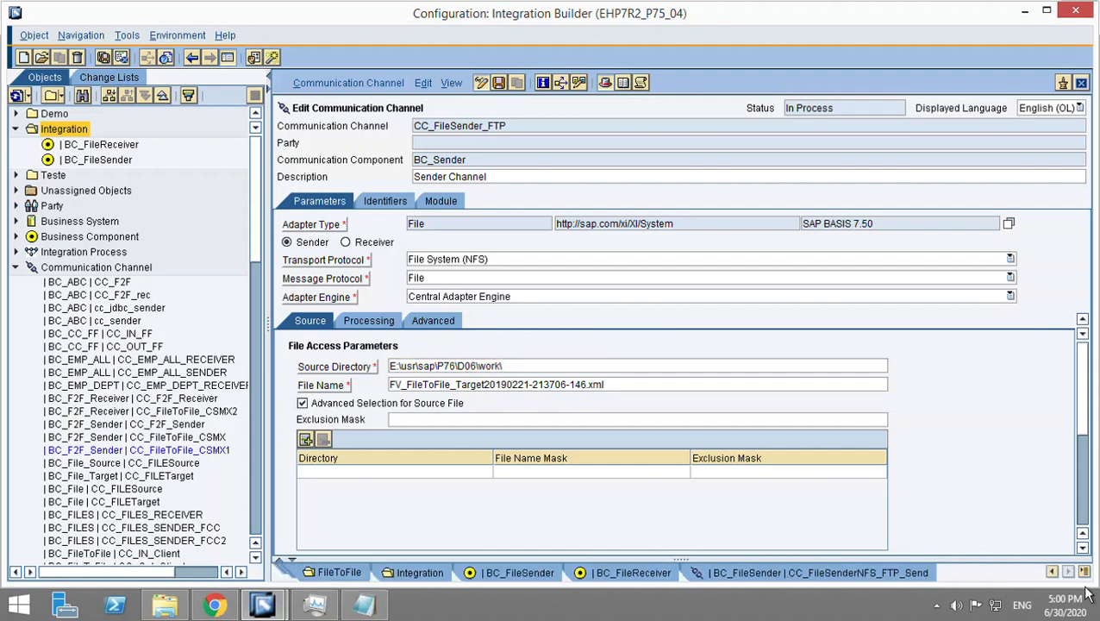
click(845, 574)
double_click(392, 365)
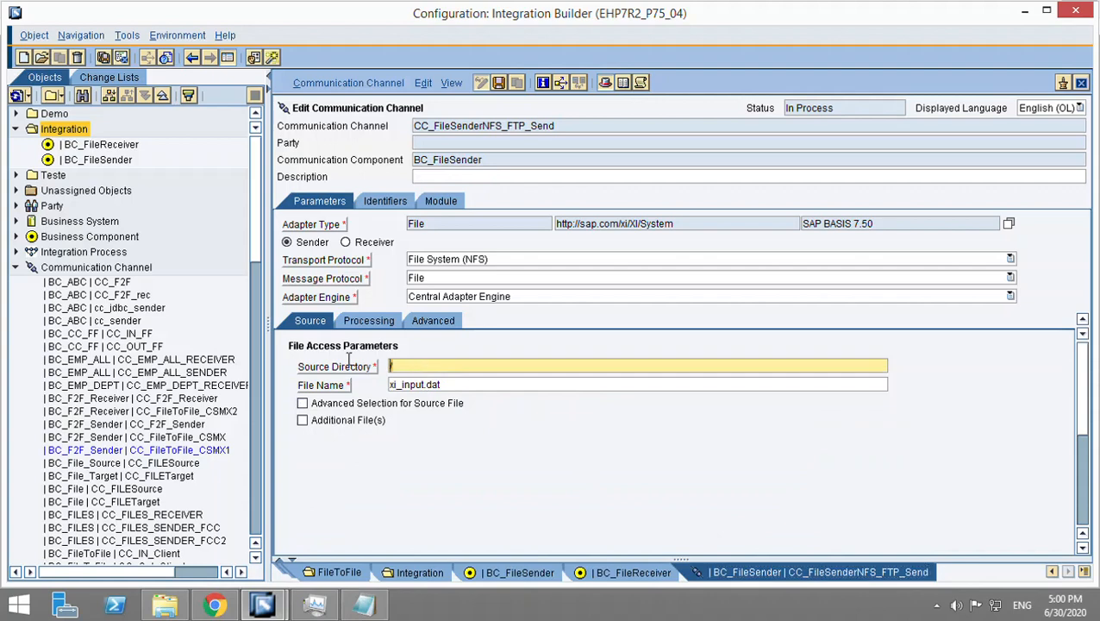
key(ctrl+v)
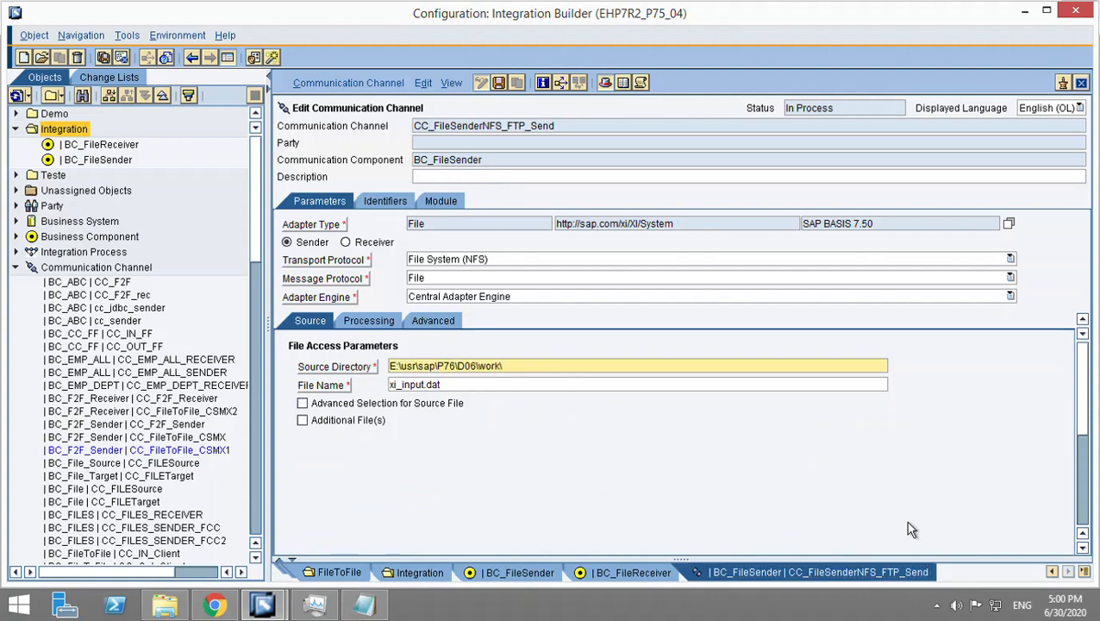
click(1053, 572)
click(1053, 571)
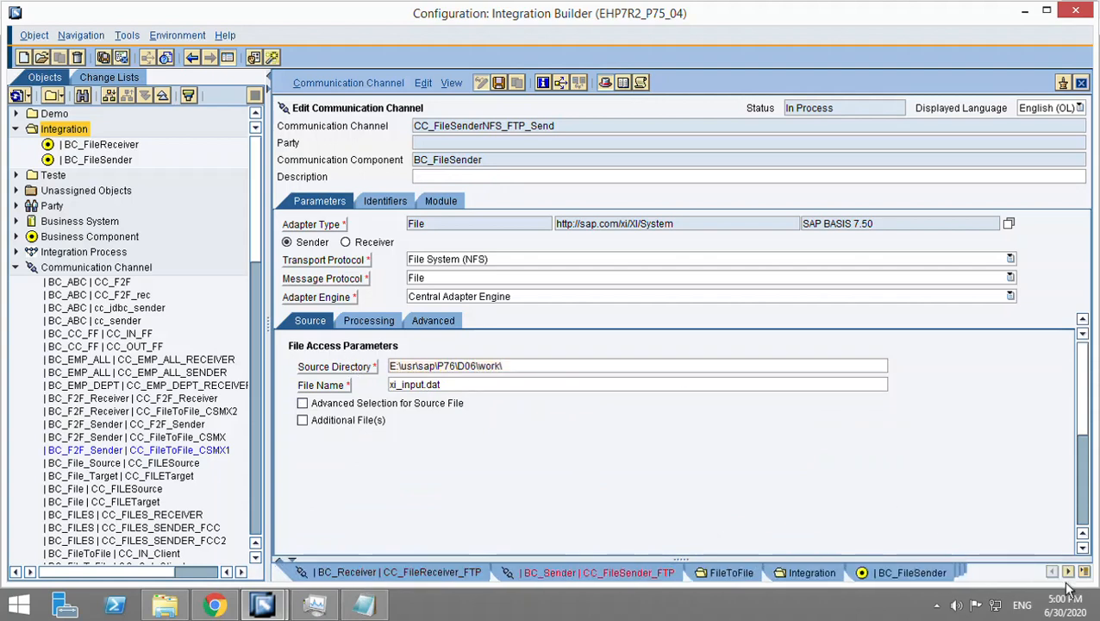
click(423, 576)
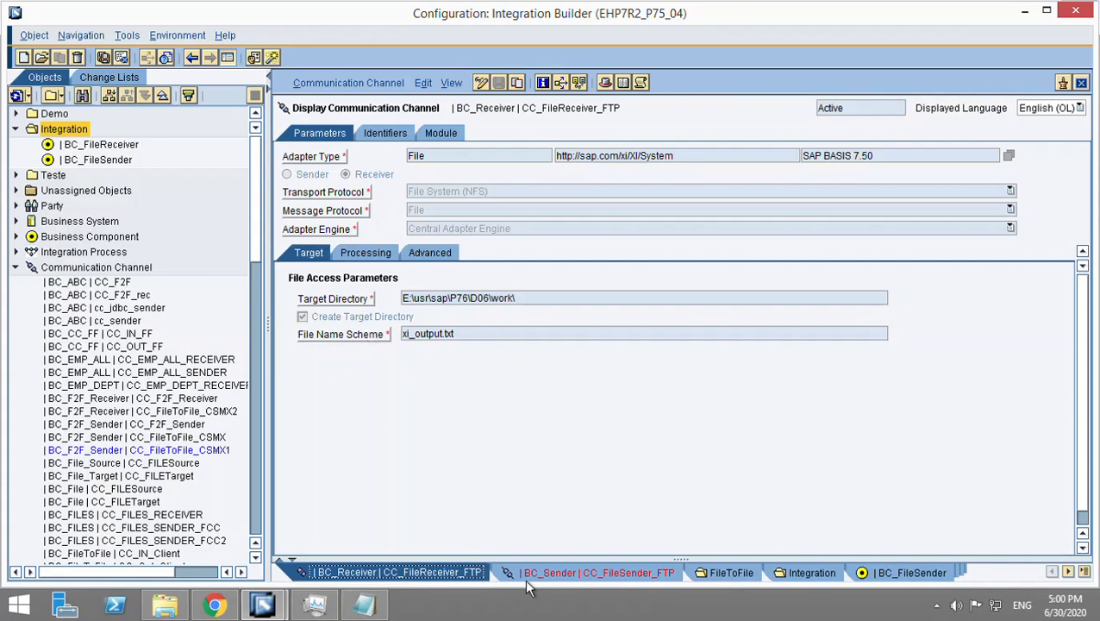
click(555, 576)
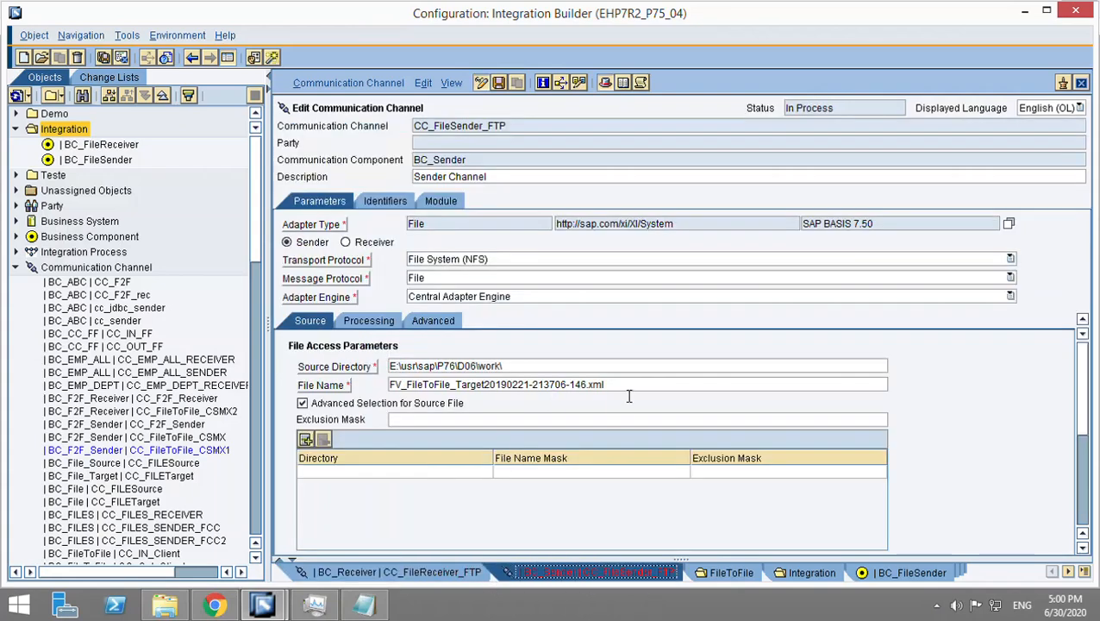
drag(628, 388, 390, 395)
key(ctrl+c)
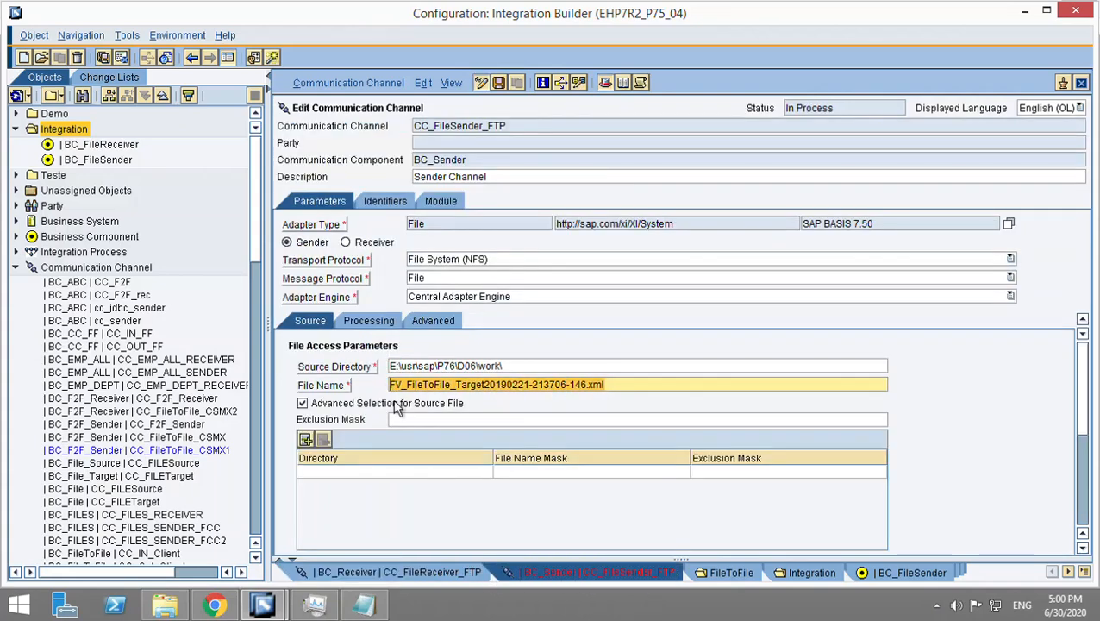
click(1069, 572)
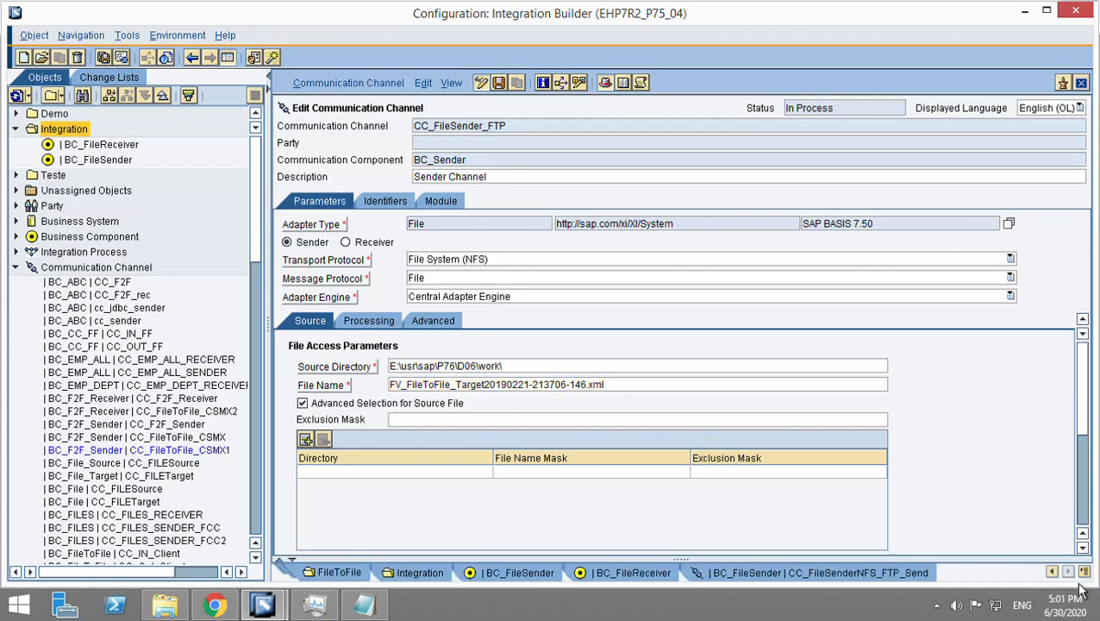
click(901, 573)
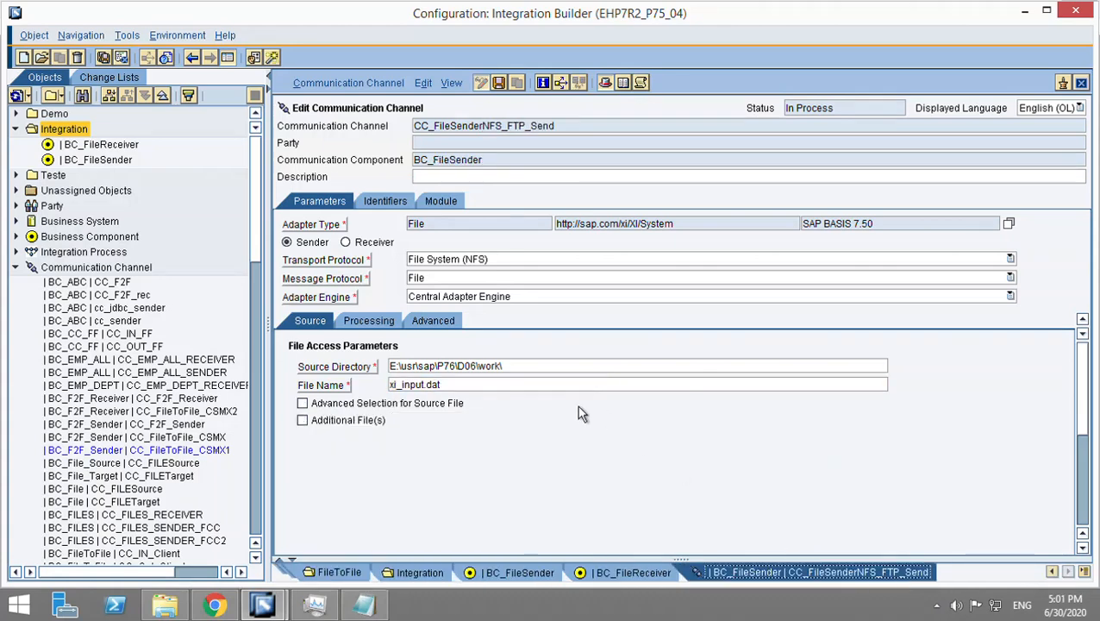
click(498, 388)
key(ctrl+v)
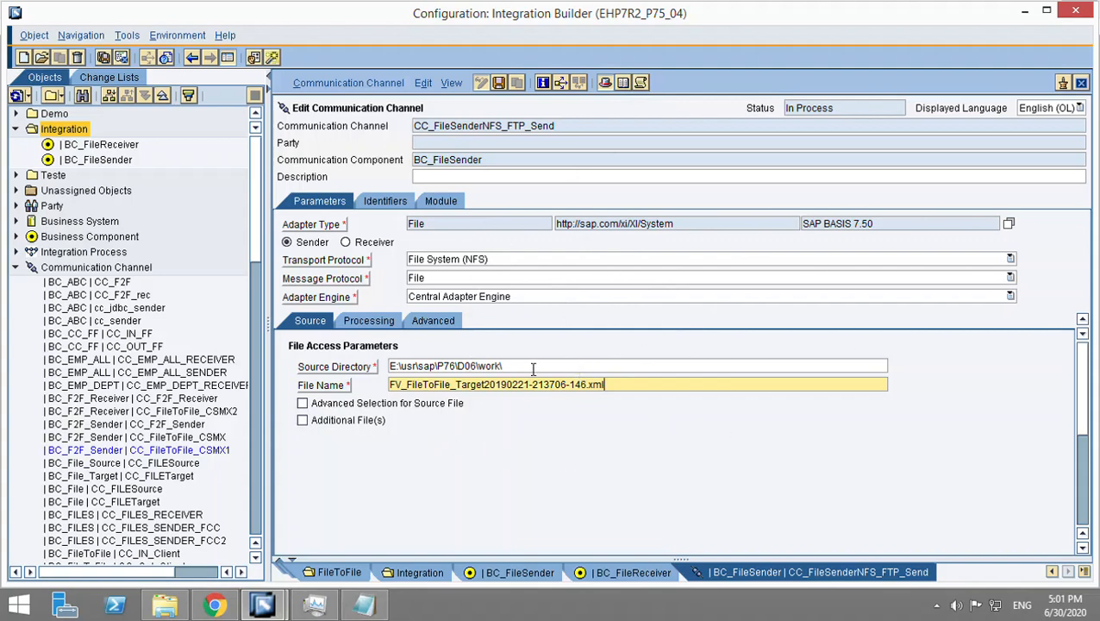
Step: Preview the extra fields of Advanced Selection for Source File and of Additional File(s), switching each option off again
drag(530, 367, 390, 366)
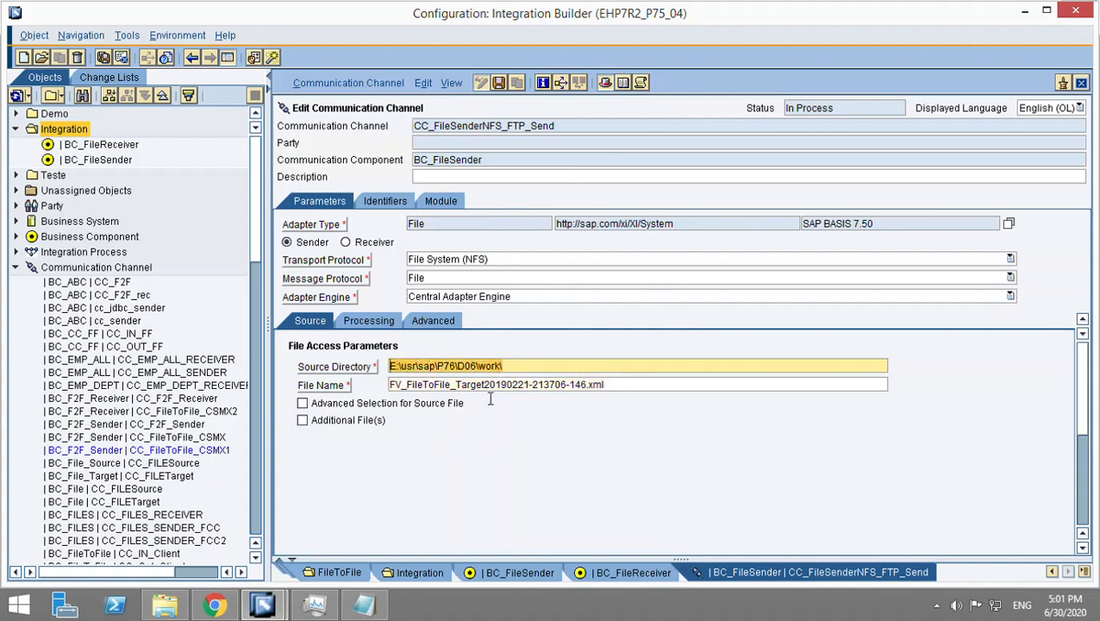
drag(624, 390, 396, 392)
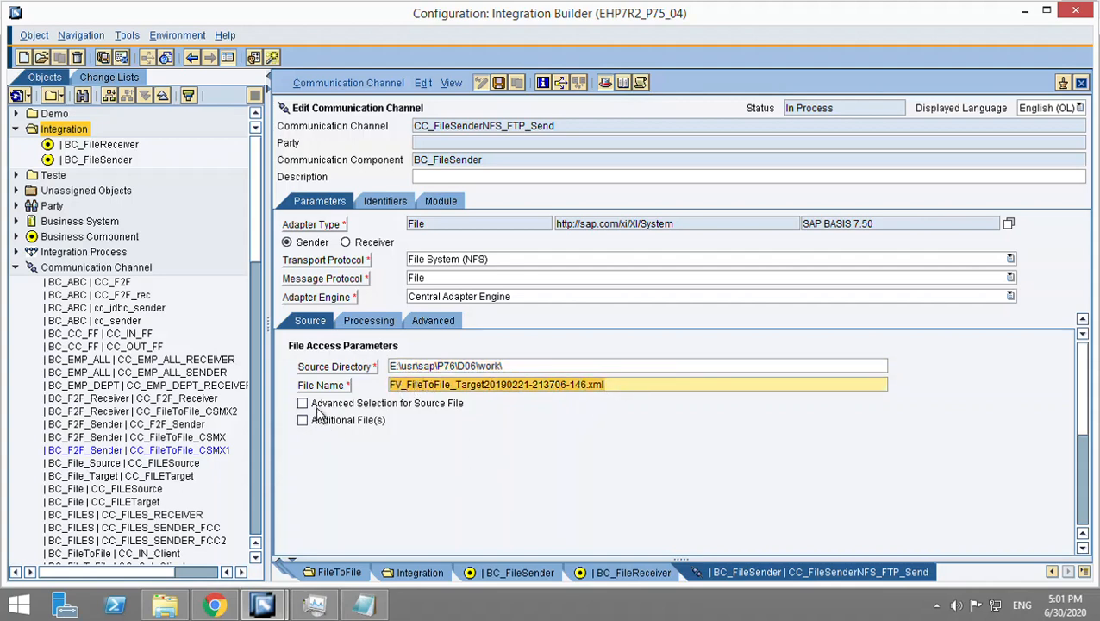
key(Tab)
key(space)
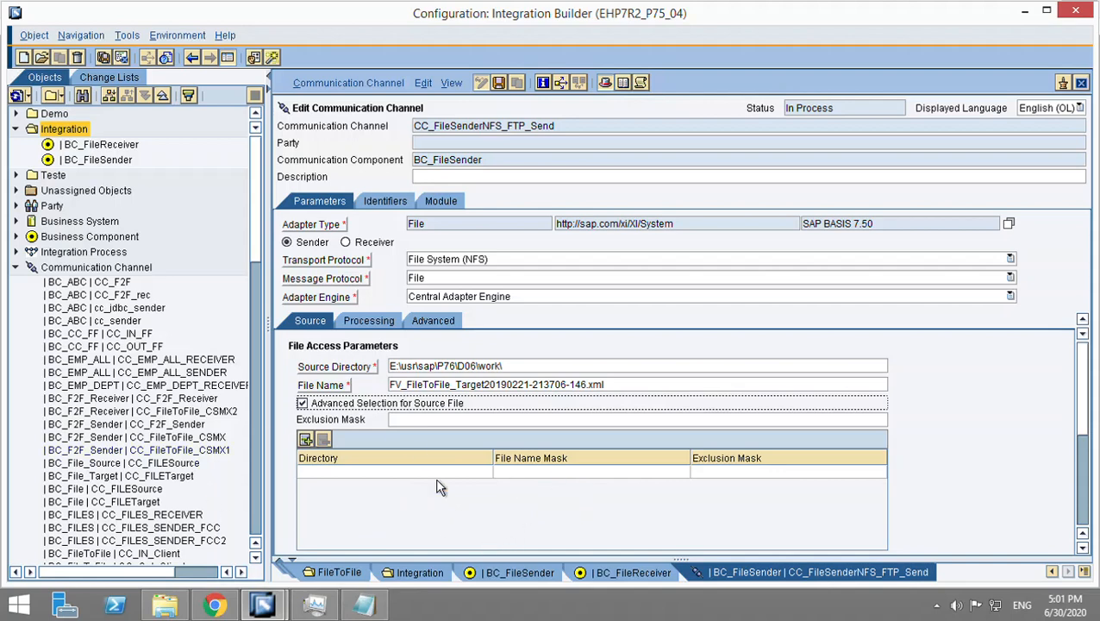
click(303, 402)
click(302, 420)
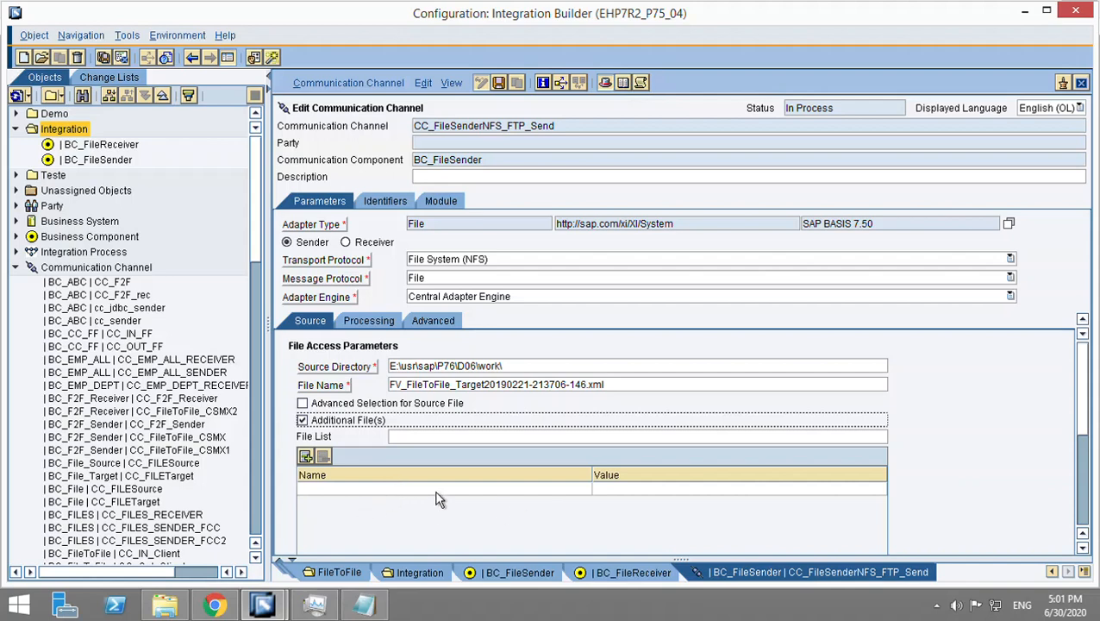
click(302, 420)
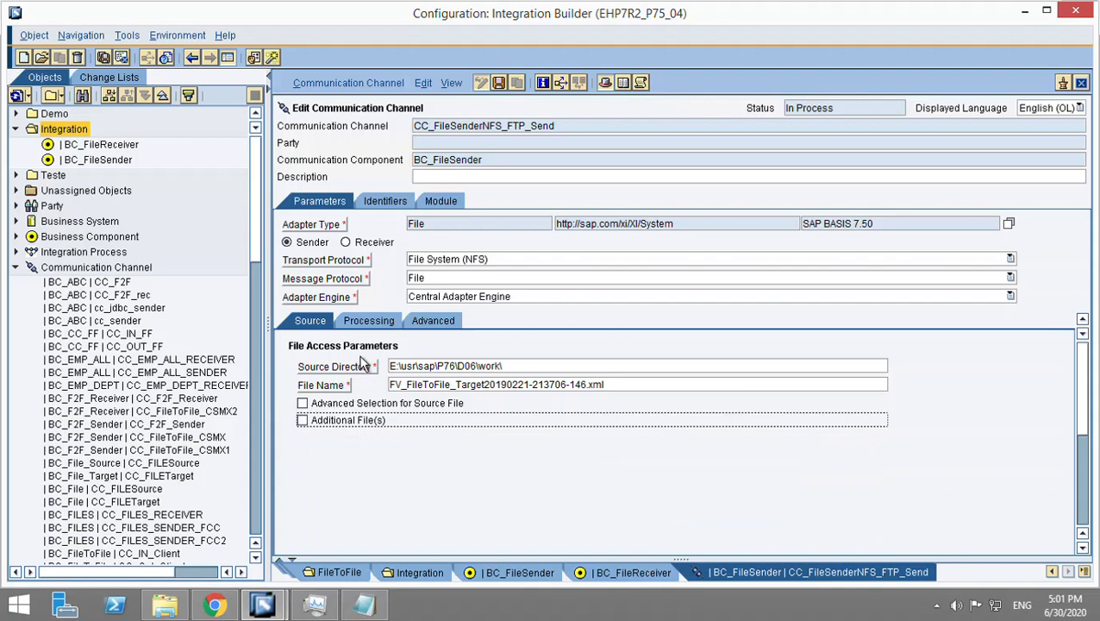
Step: Enable Advanced Selection for Source File in the file access parameters of CC_FileSenderNFS_FTP_Send
click(605, 390)
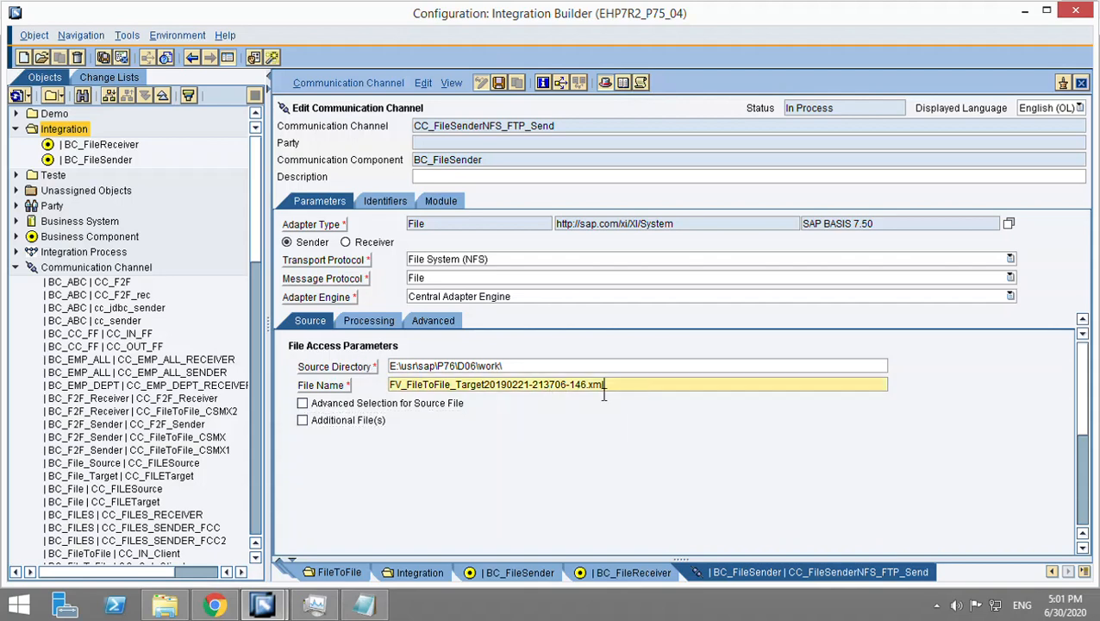
drag(605, 390, 401, 386)
click(401, 386)
drag(524, 367, 373, 371)
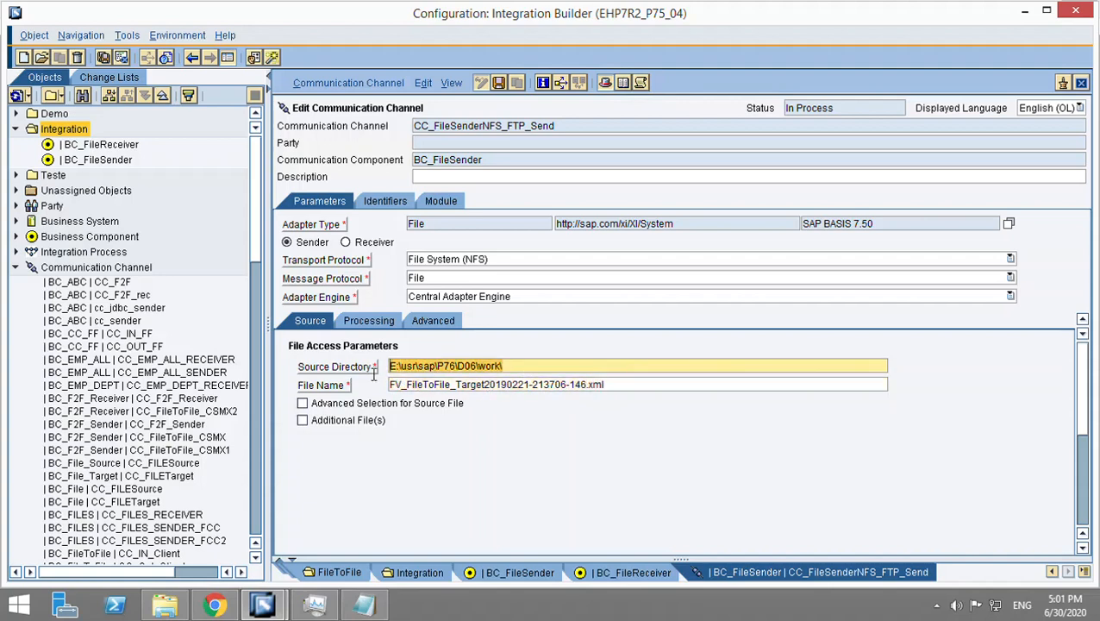
click(468, 404)
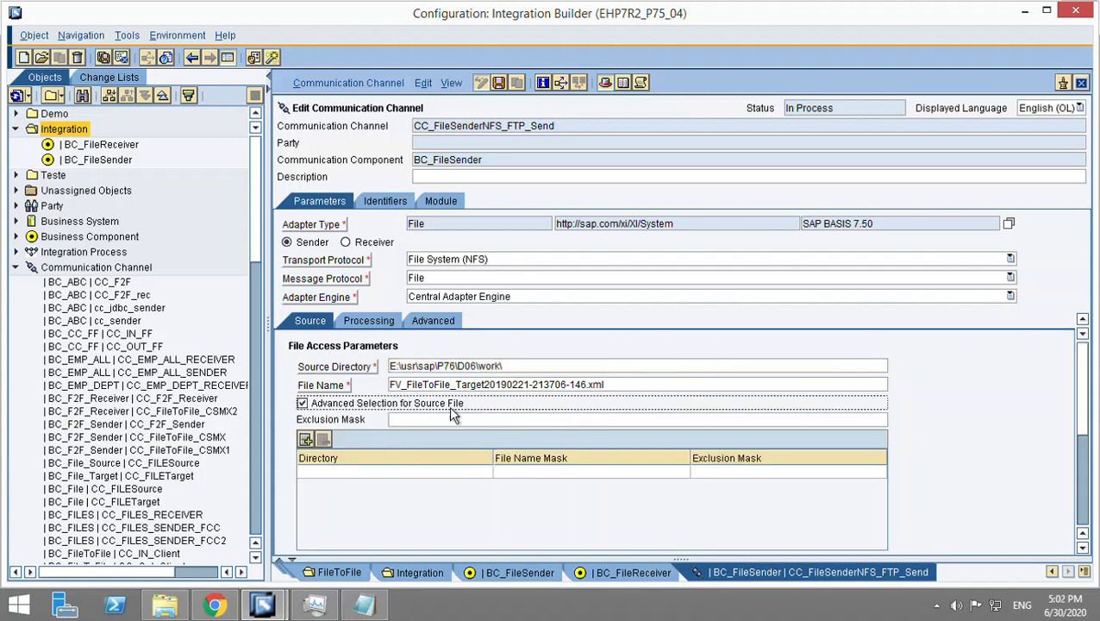
drag(390, 385, 616, 392)
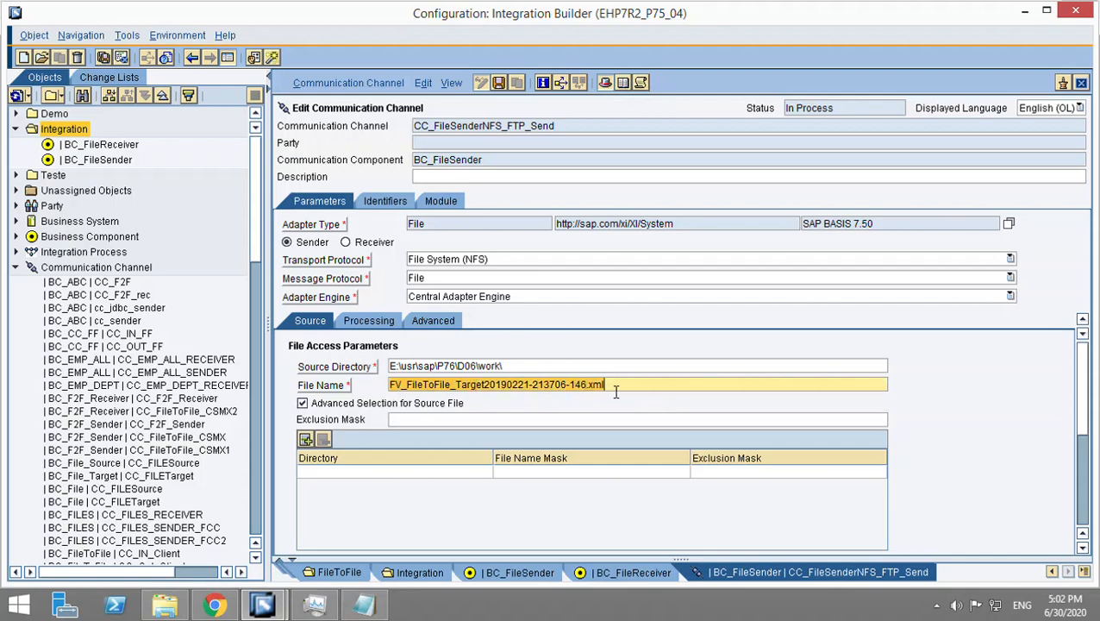
double_click(616, 392)
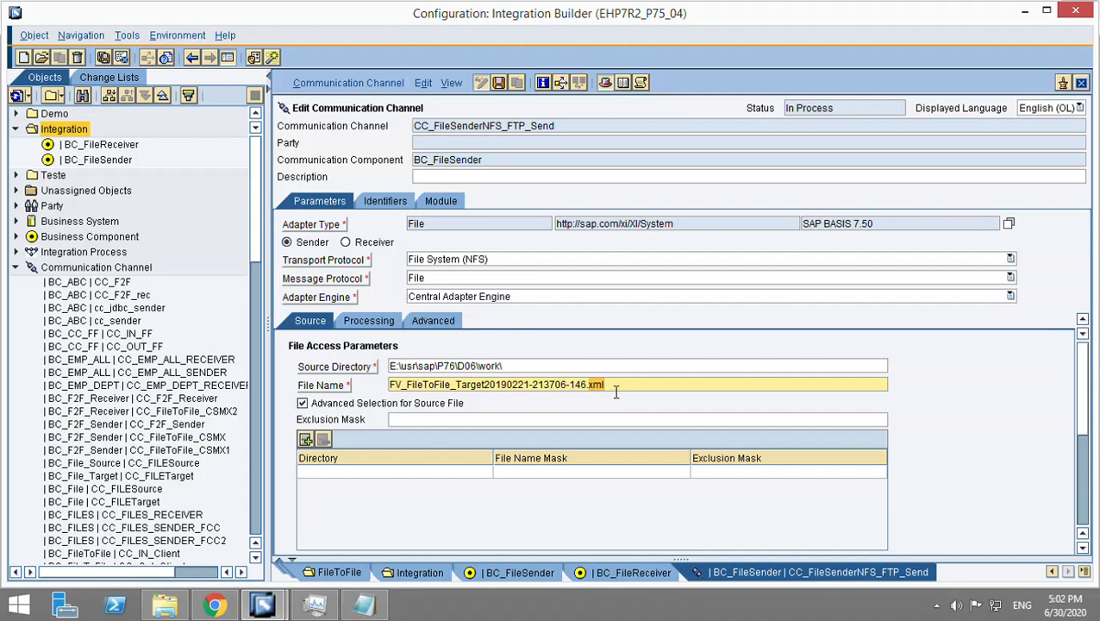
click(628, 396)
Step: In the sender channel's processing parameters, choose Exactly Once as the Quality of Service
click(392, 327)
scroll(438, 458, down, 1)
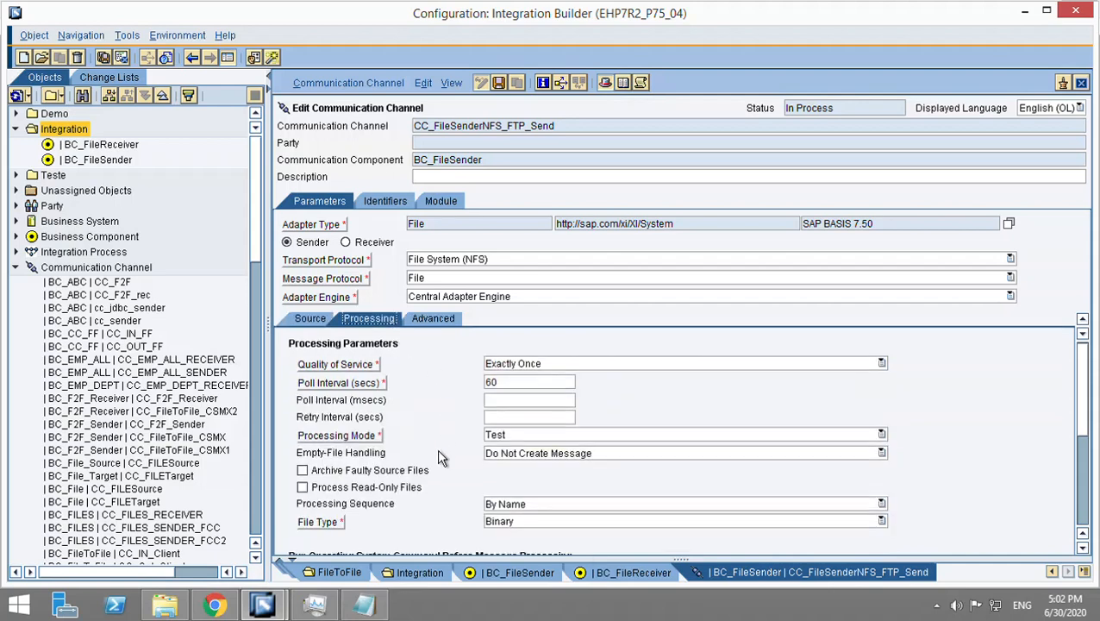
scroll(437, 453, down, 1)
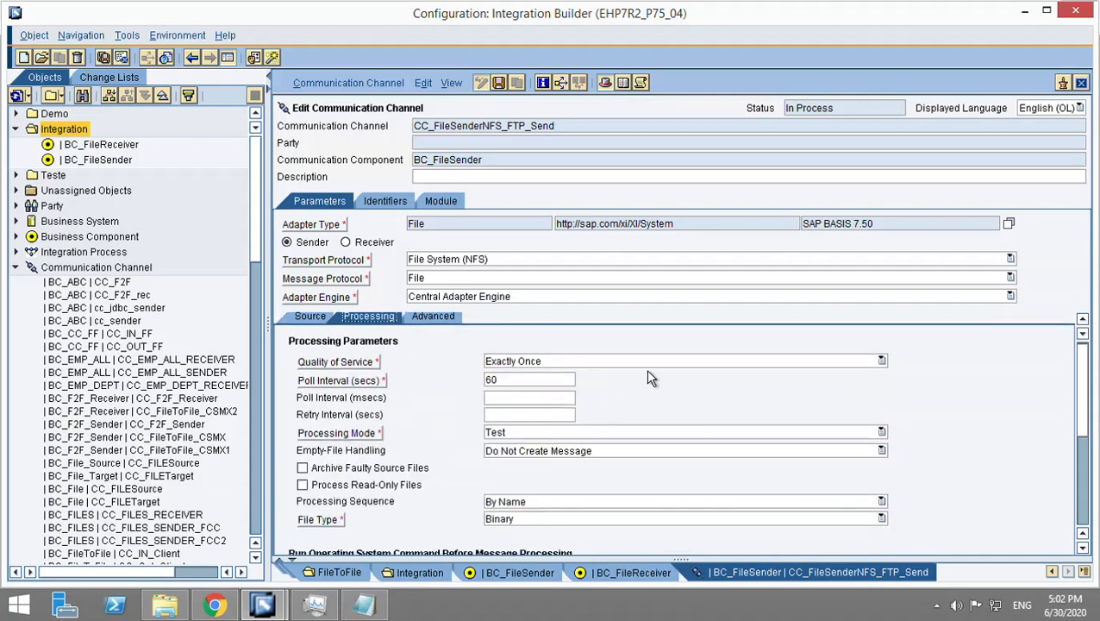
click(588, 362)
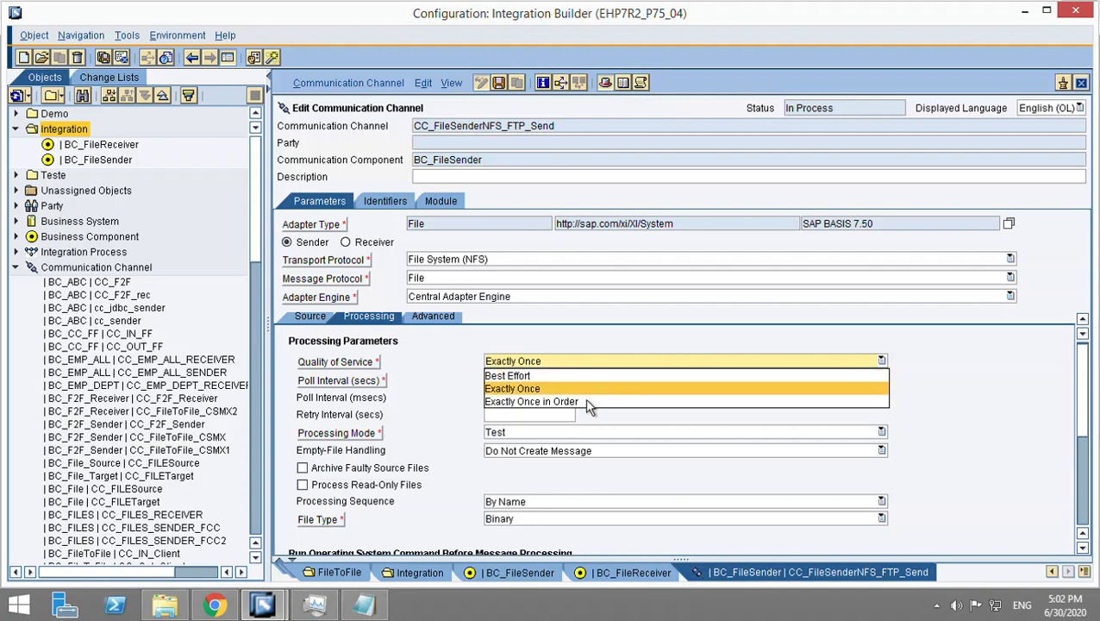
click(587, 393)
click(643, 371)
click(536, 392)
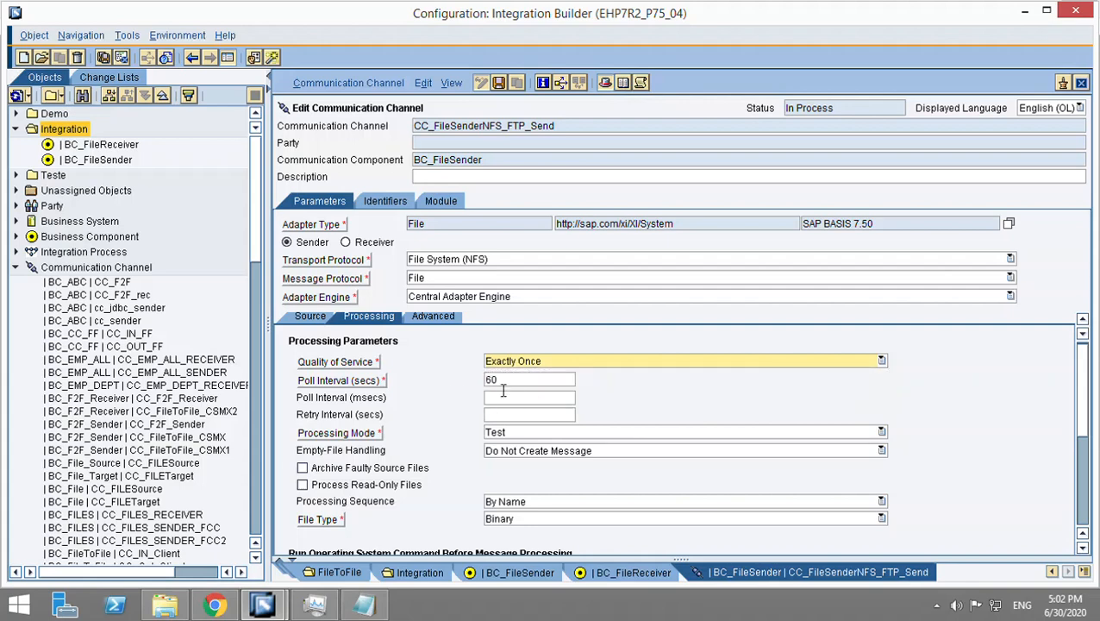
Step: Set the sender channel's poll interval to 300 seconds
key(Tab)
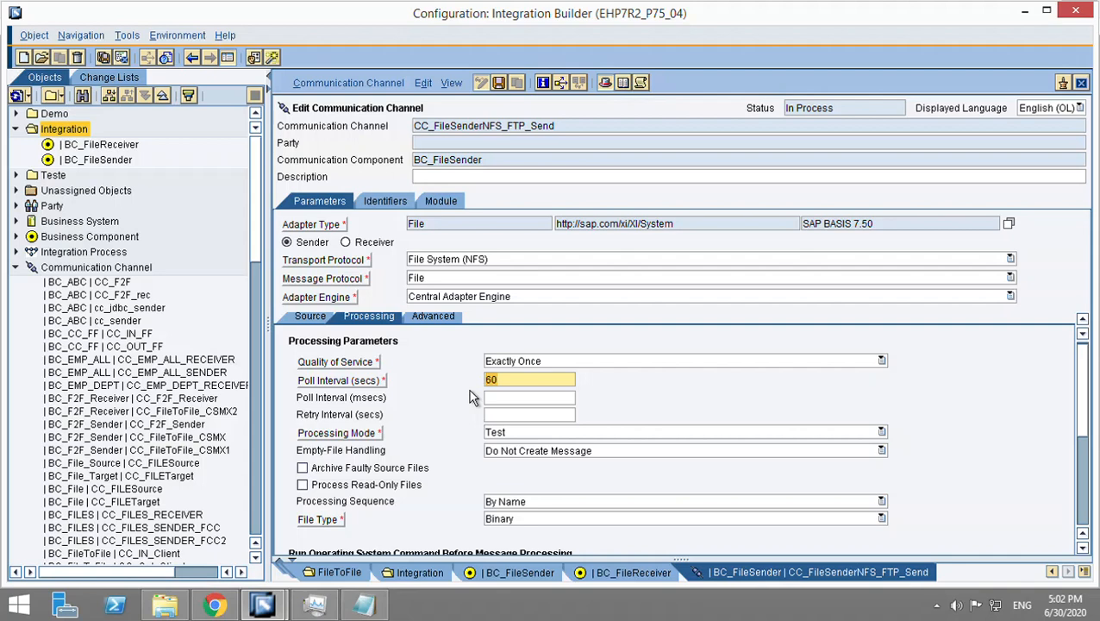
text(300)
click(521, 416)
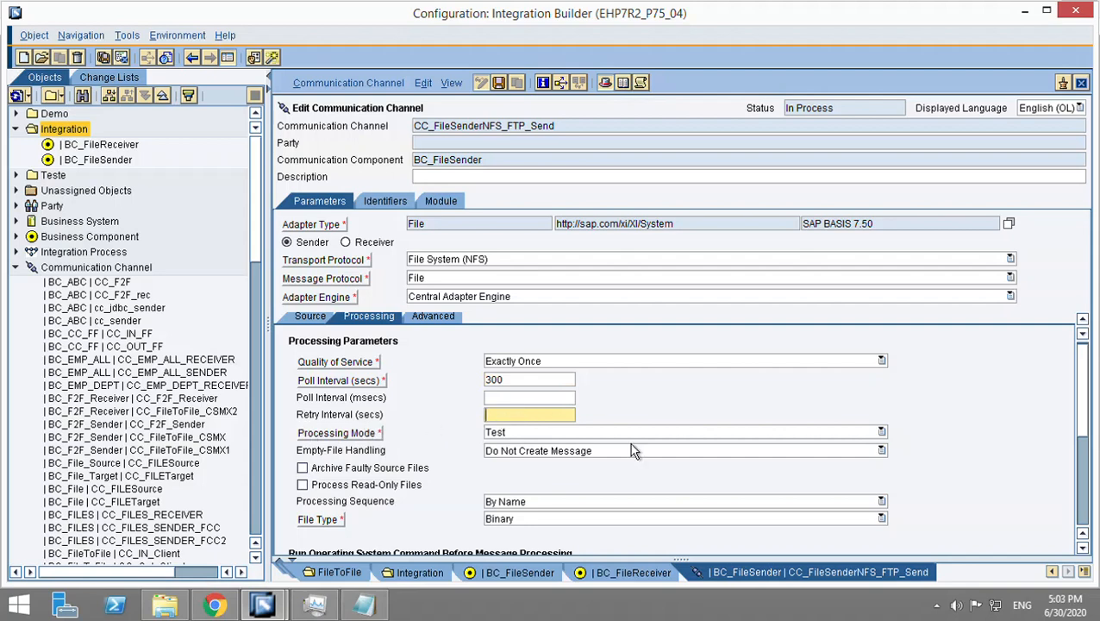
Step: Examine the remaining processing parameters, from processing mode down to the operating system command settings
scroll(630, 442, down, 2)
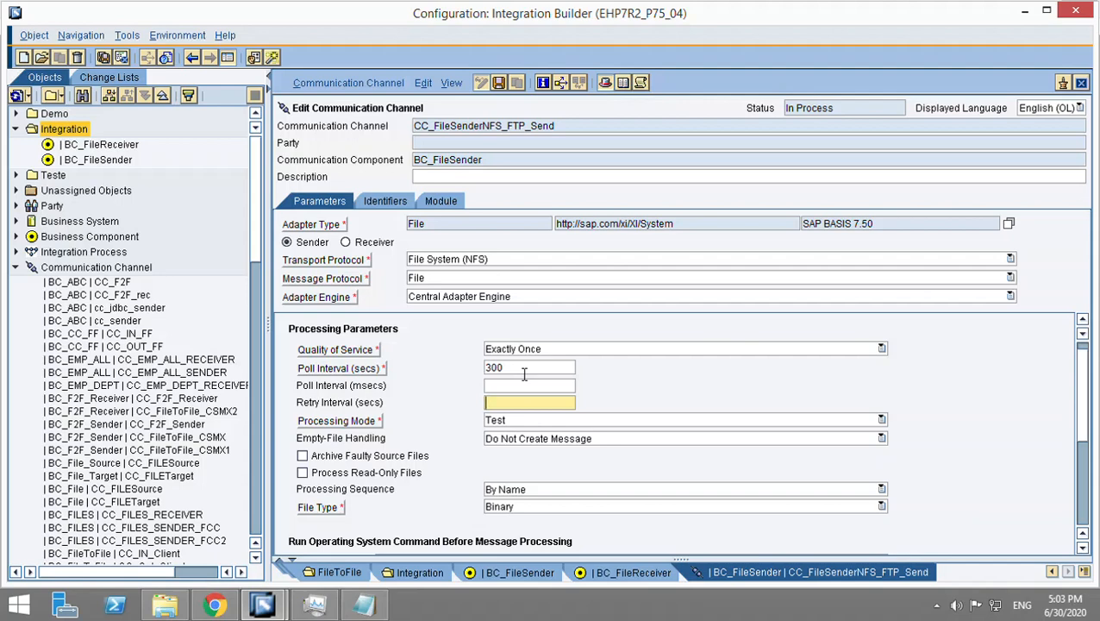
scroll(712, 408, down, 1)
scroll(712, 407, down, 5)
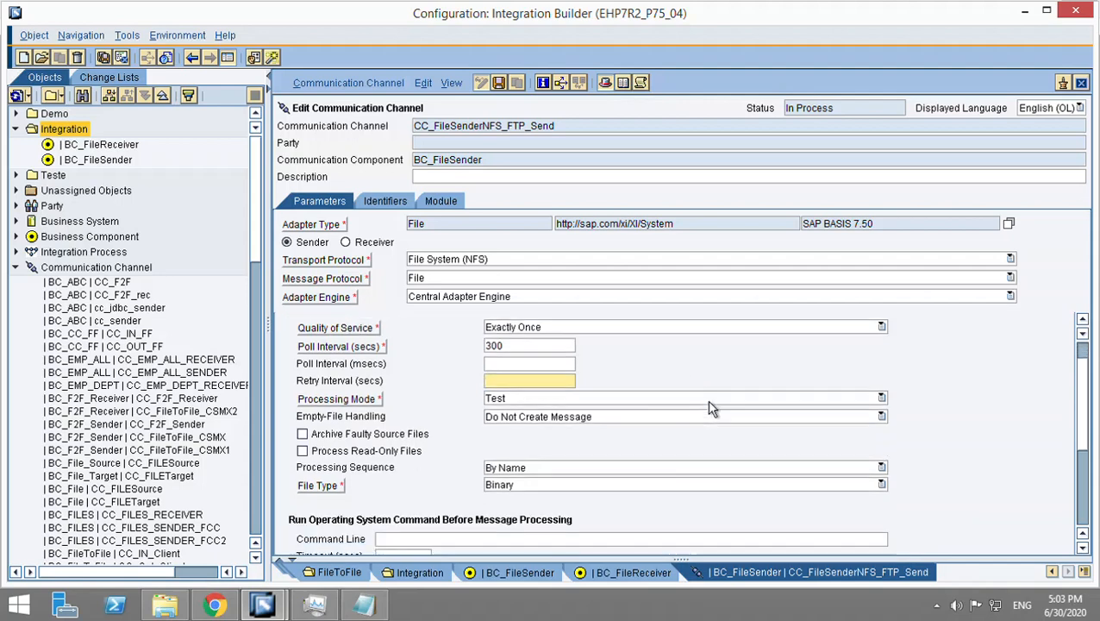
scroll(712, 408, down, 3)
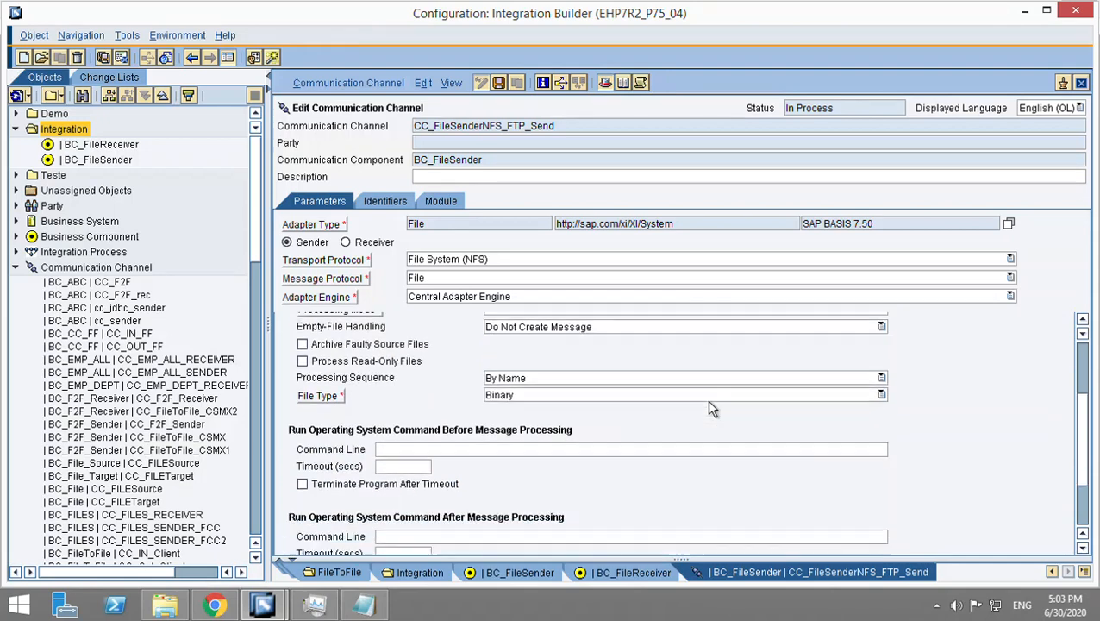